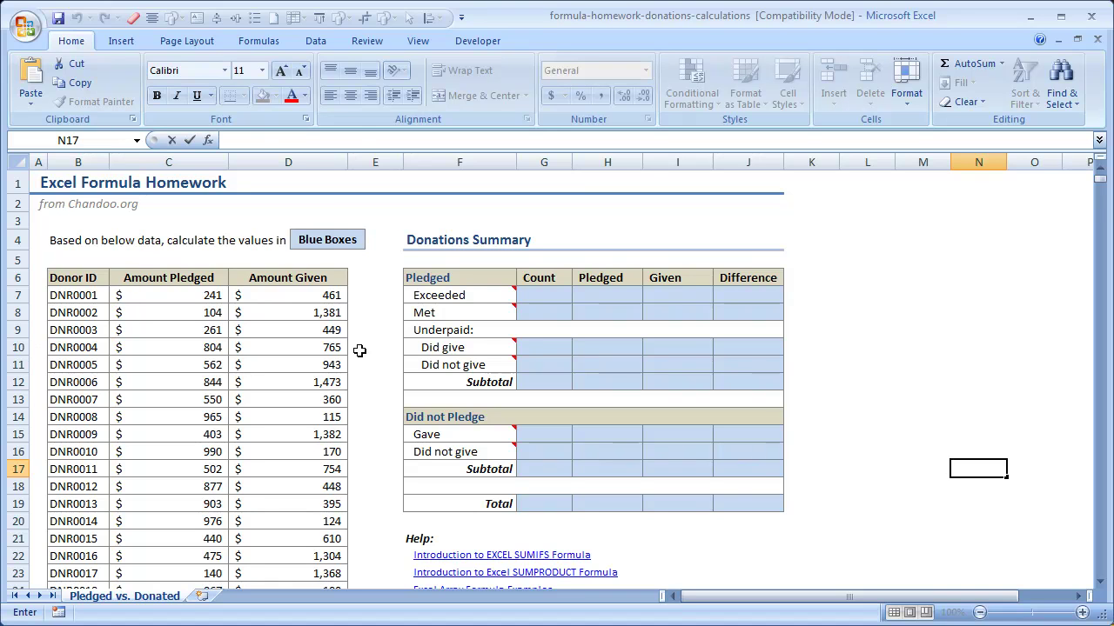
Examine the donor list and the Count cells for each pledged and not-pledged category in the Donations Summary
click(41, 179)
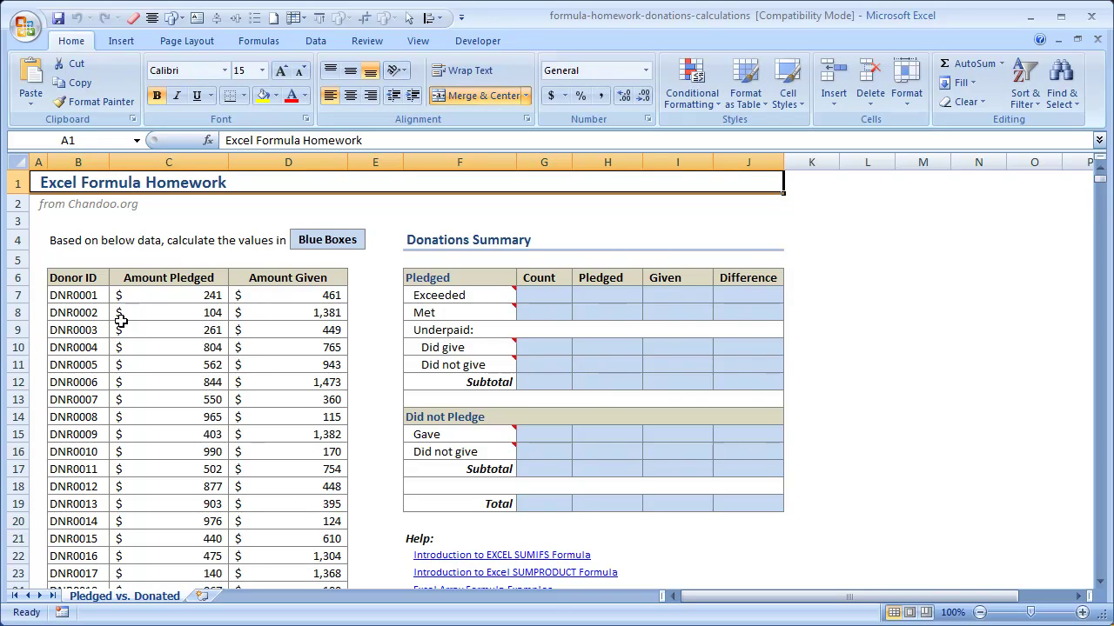
click(65, 295)
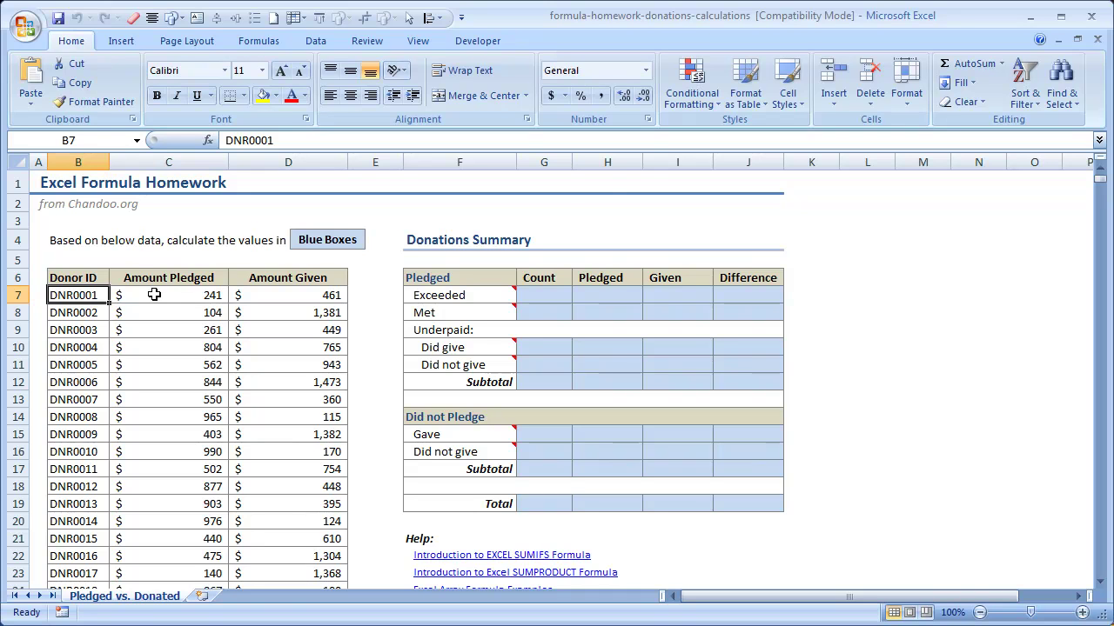
click(549, 296)
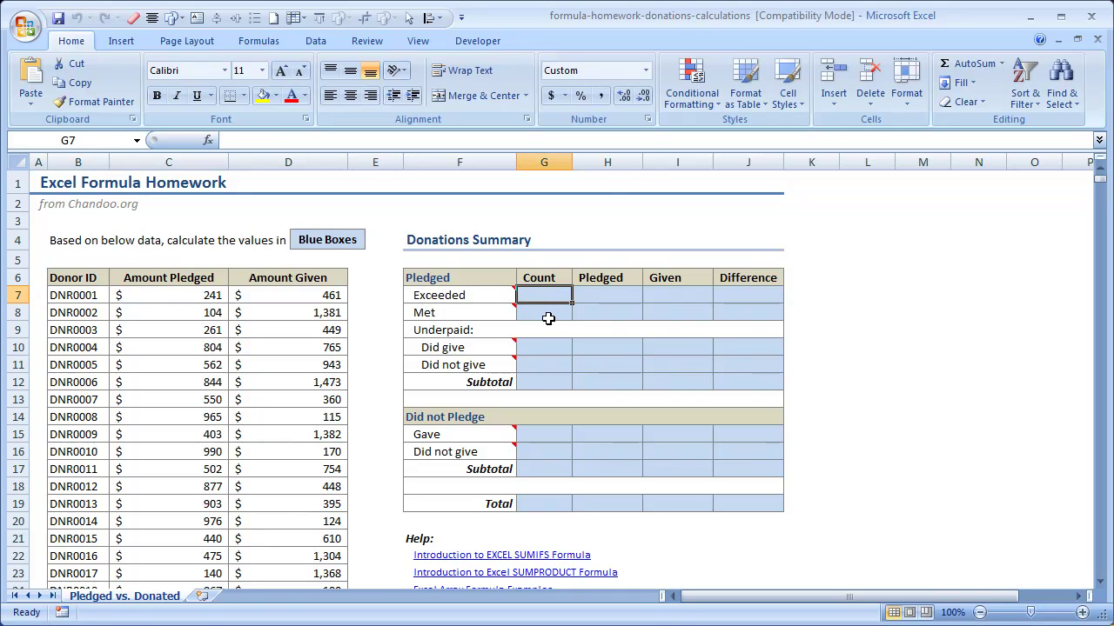
click(547, 318)
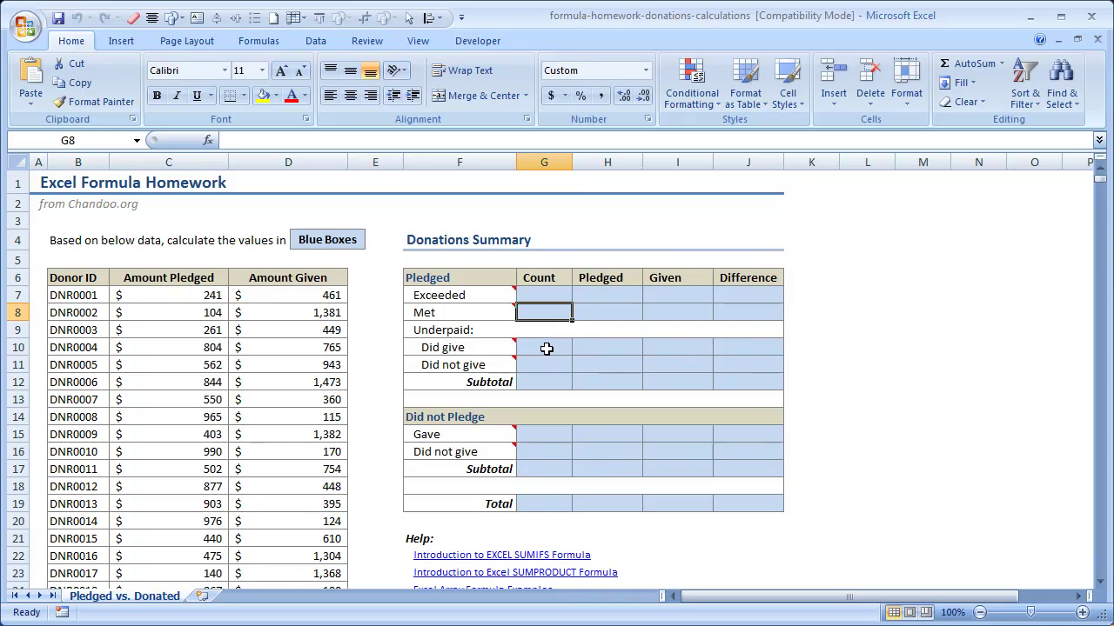
click(547, 348)
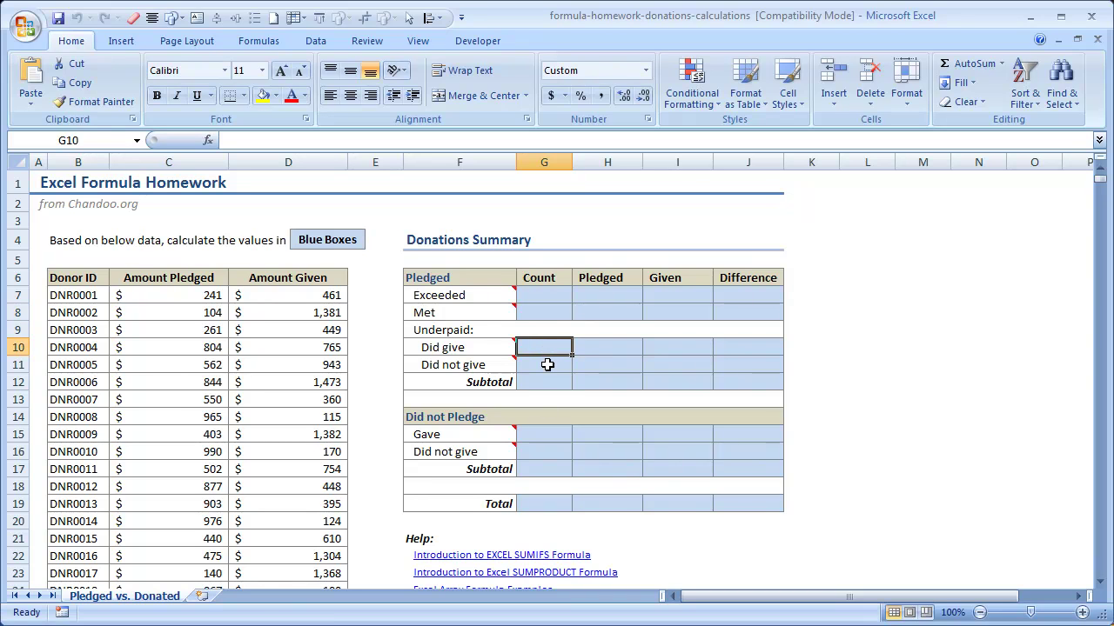
click(547, 365)
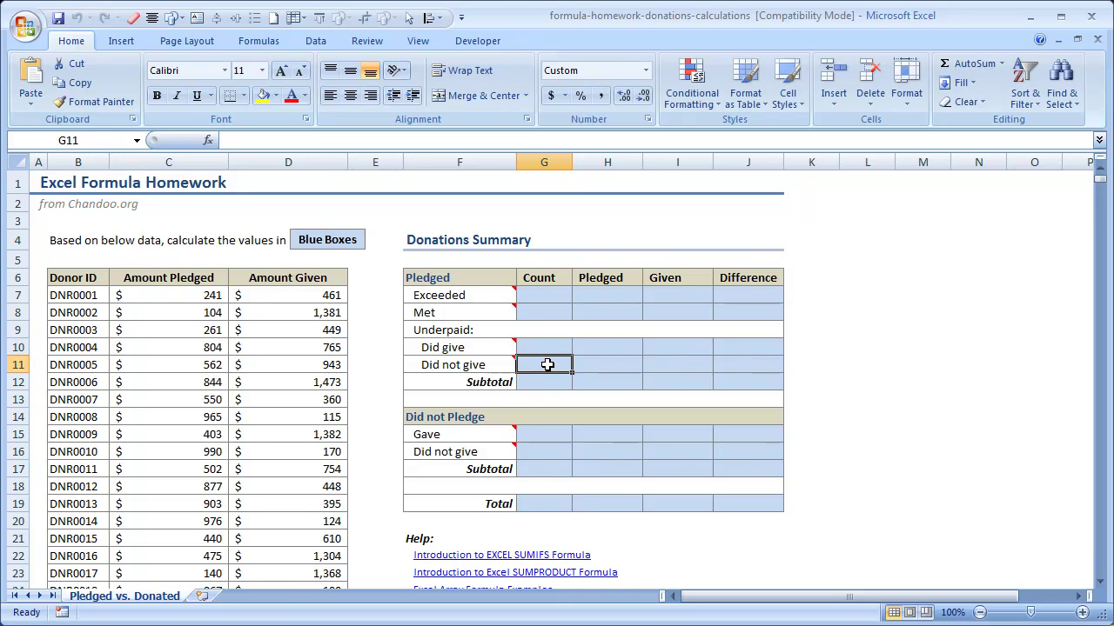
click(547, 432)
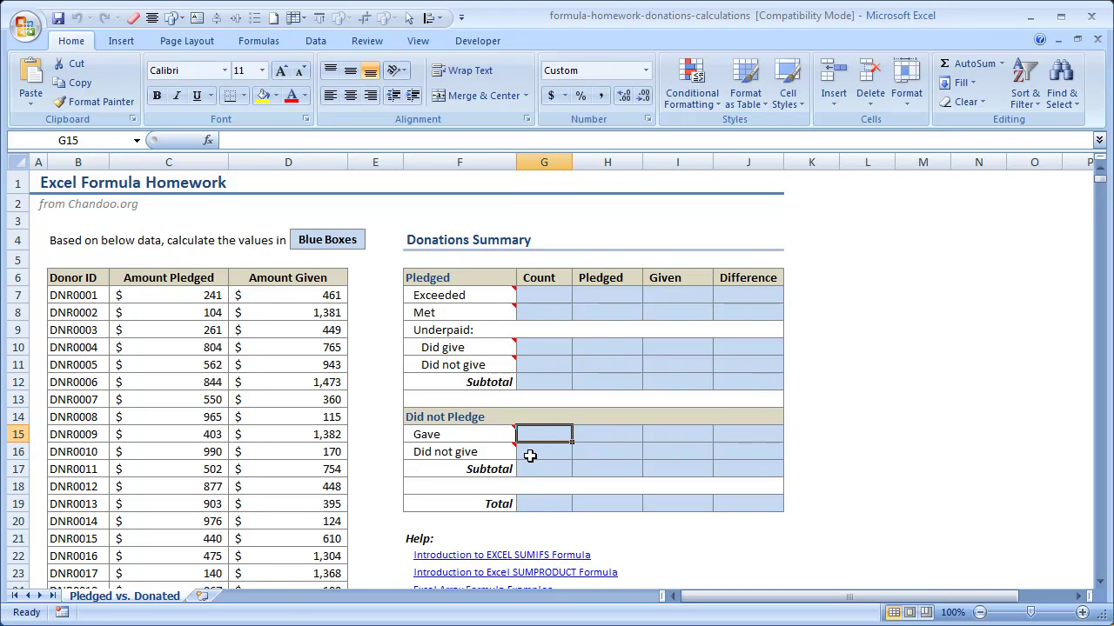
click(530, 453)
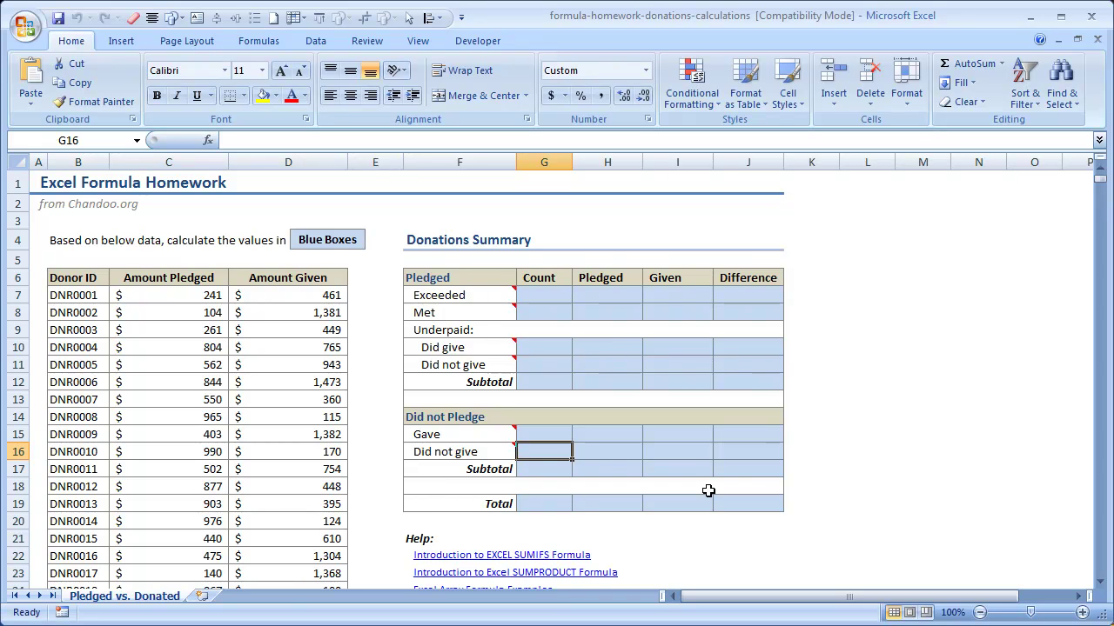
click(555, 297)
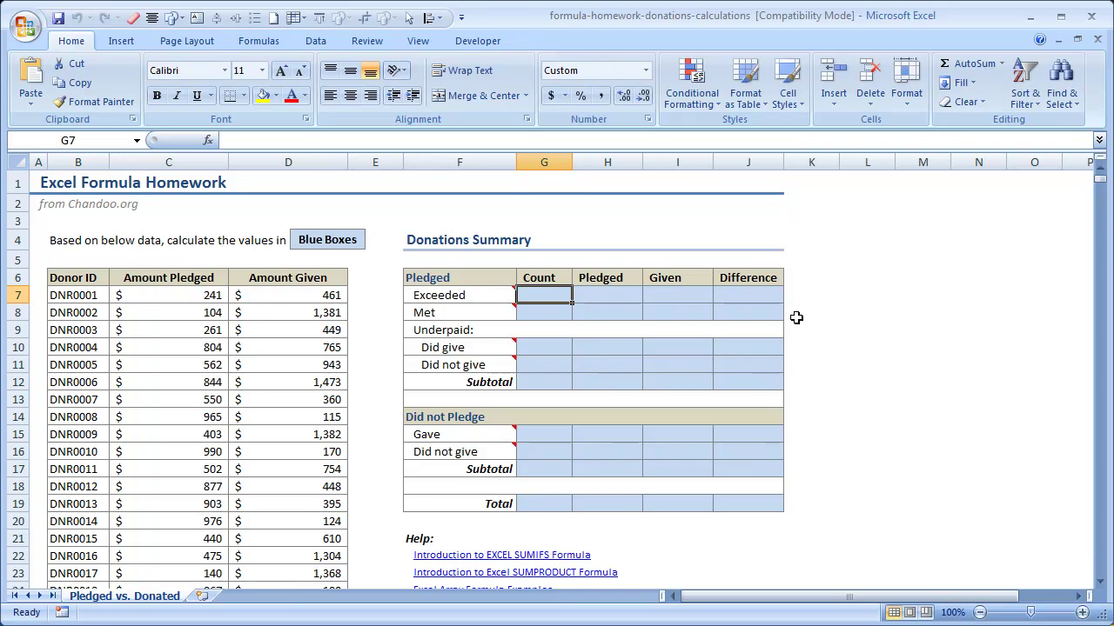
Examine the Count, Pledged and Given columns of the Donations Summary, from the header row down to the Total row
click(832, 276)
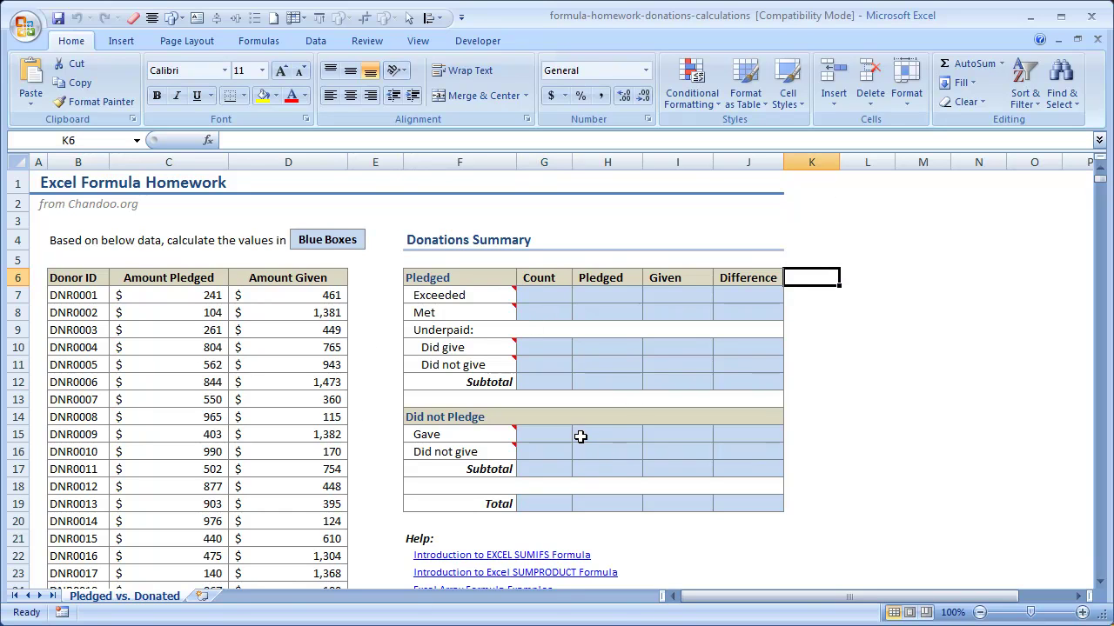
click(554, 279)
drag(598, 280, 707, 501)
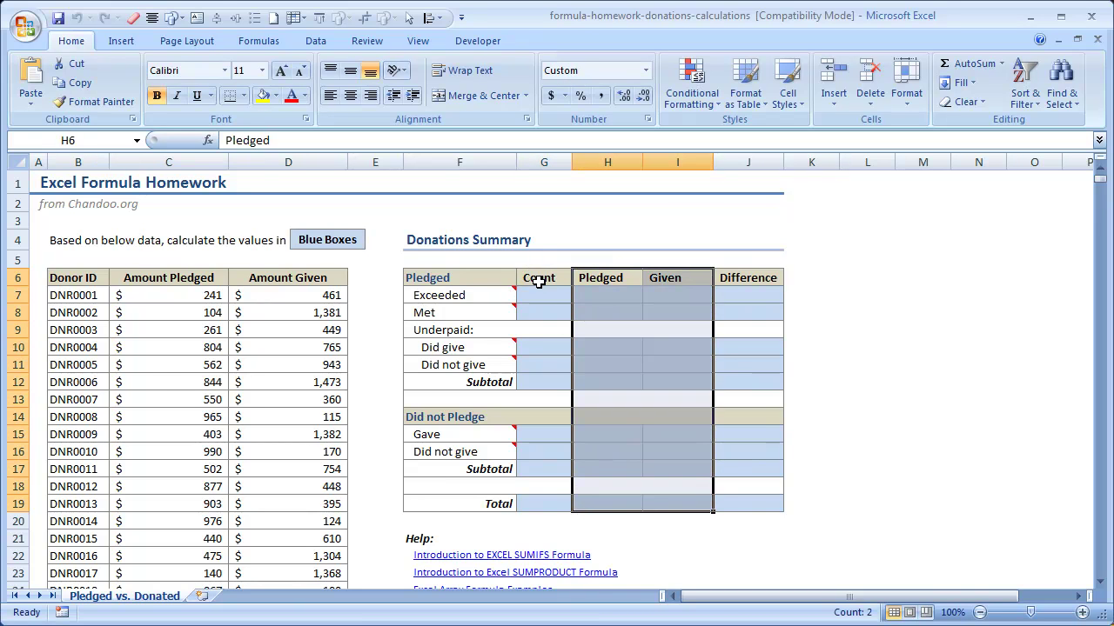
drag(537, 279, 529, 502)
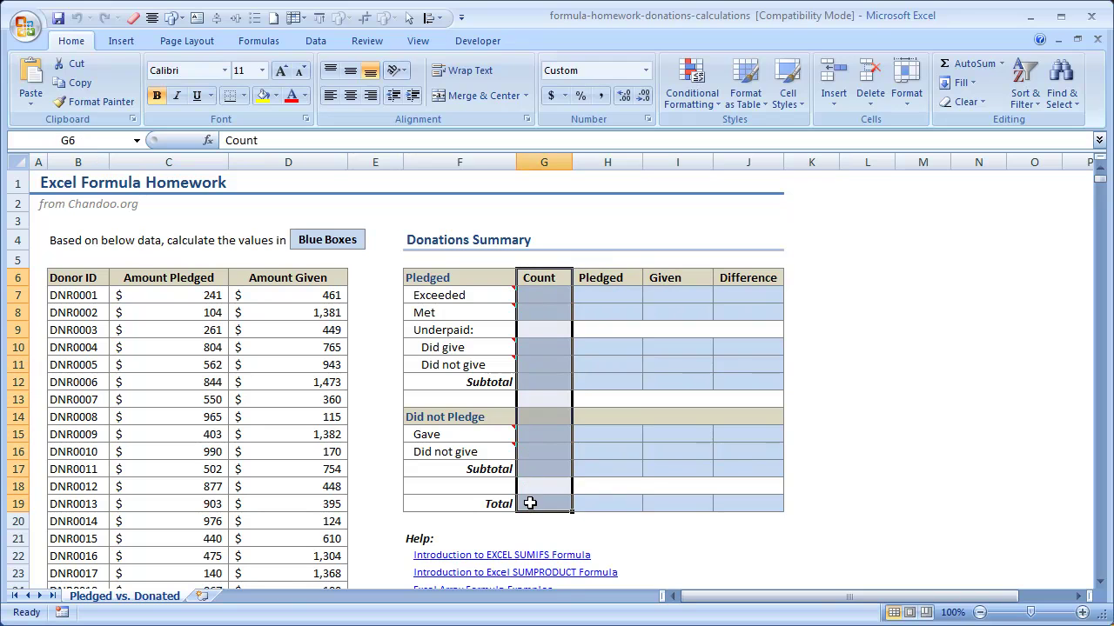
click(522, 296)
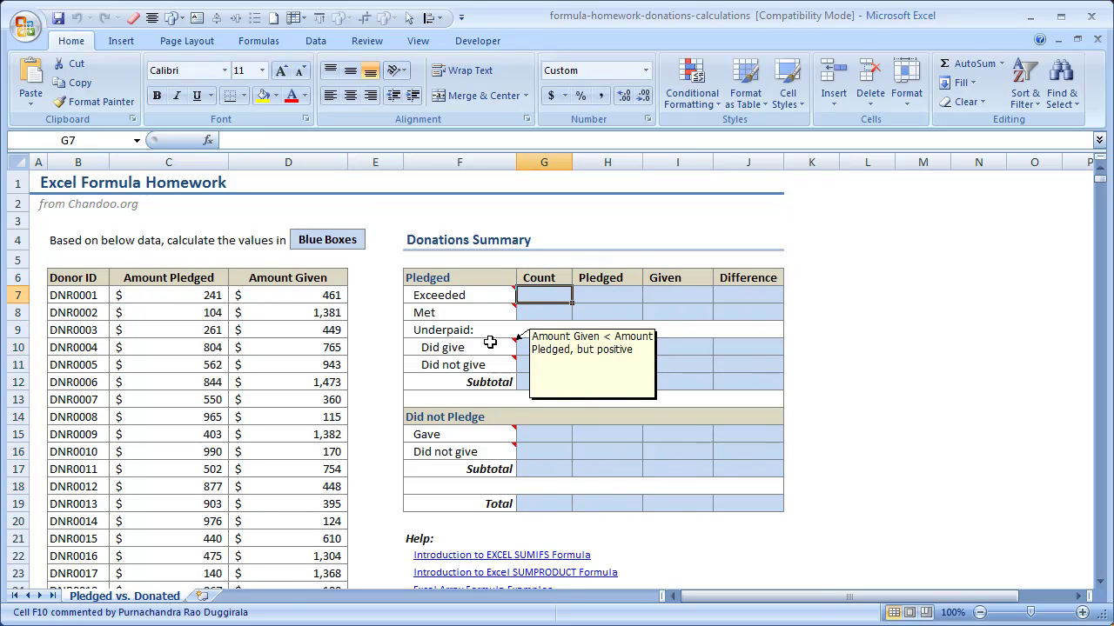
Examine the donor records down to the last row of data and return to the first Amount Pledged value
click(151, 293)
scroll(288, 286, down, 1)
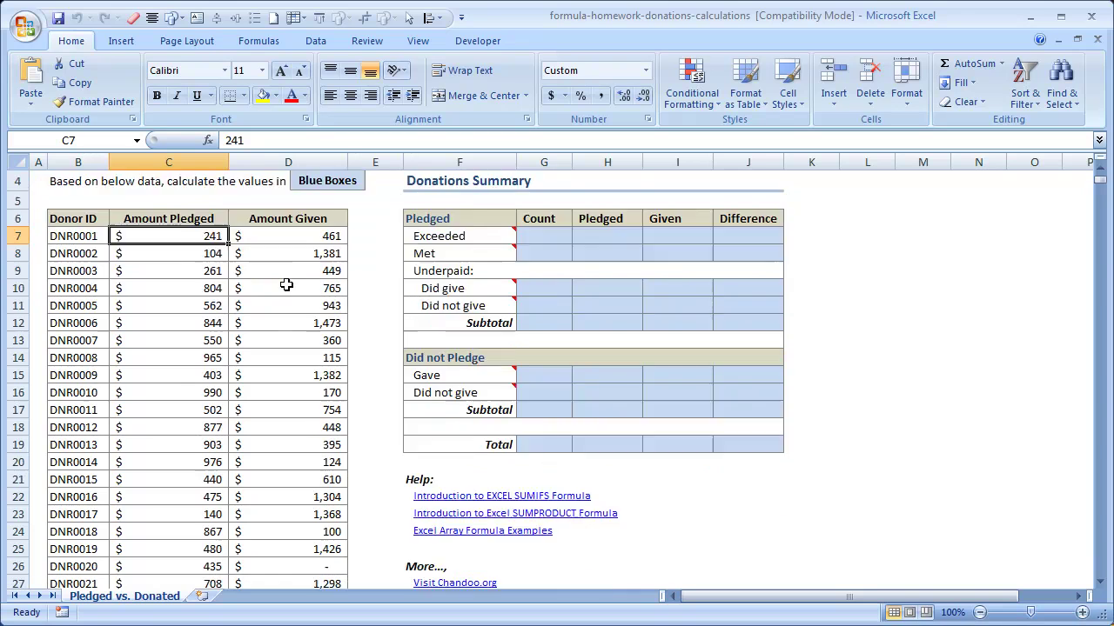
scroll(278, 286, up, 1)
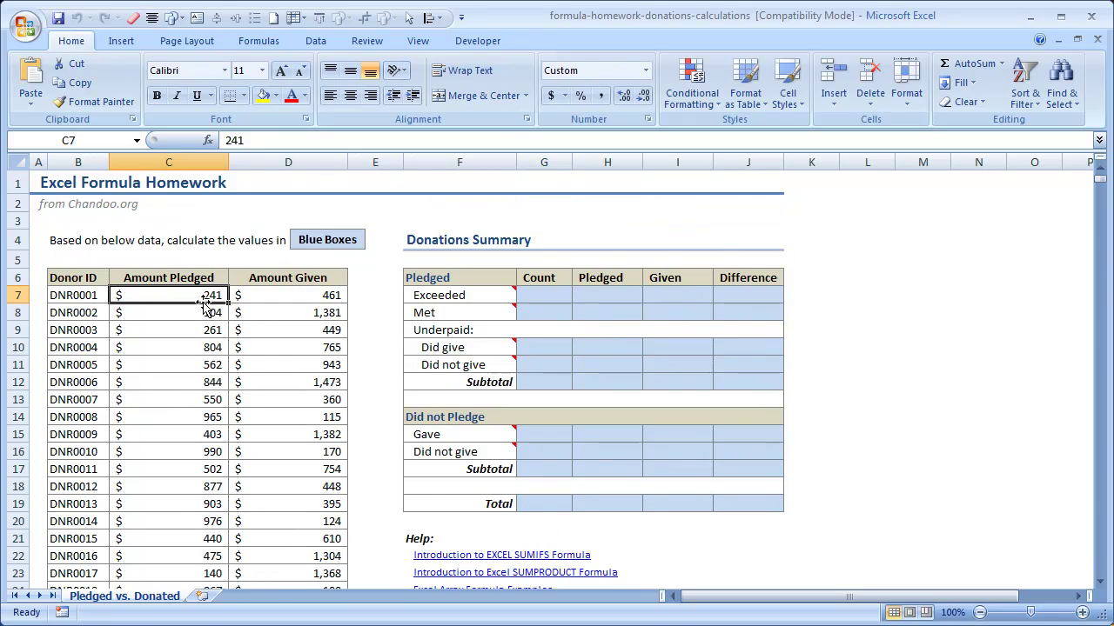
key(Left)
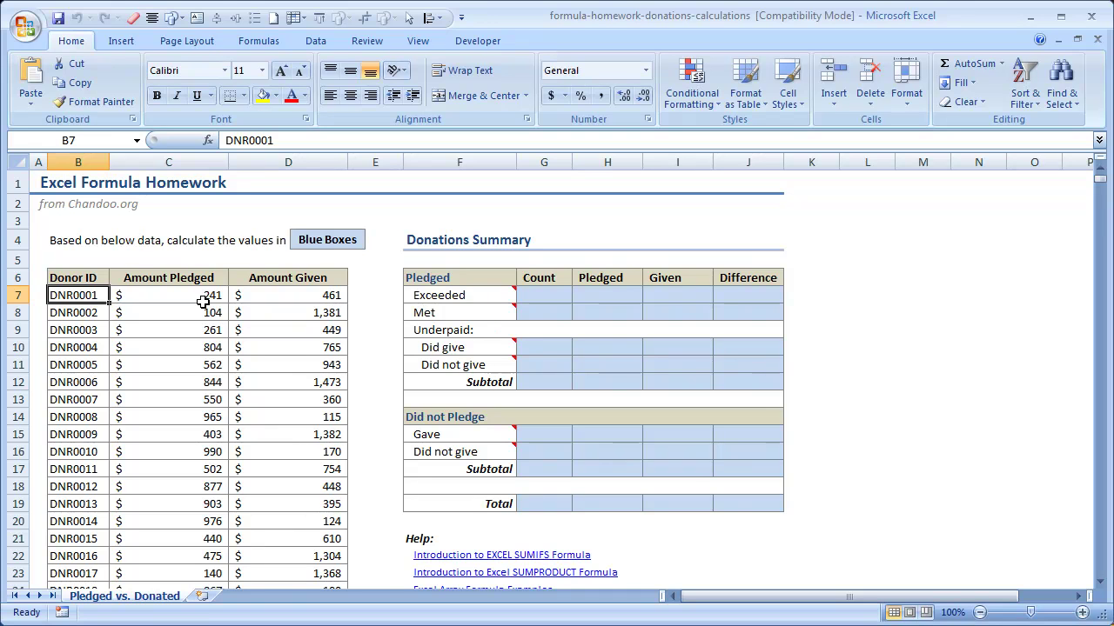
key(ctrl+Down)
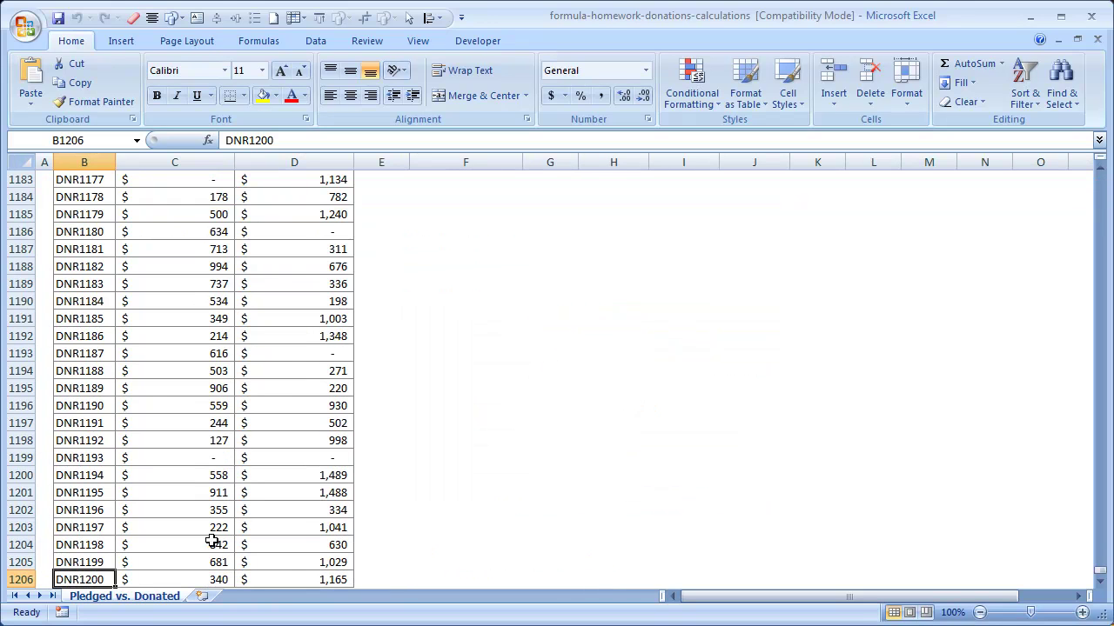
click(161, 582)
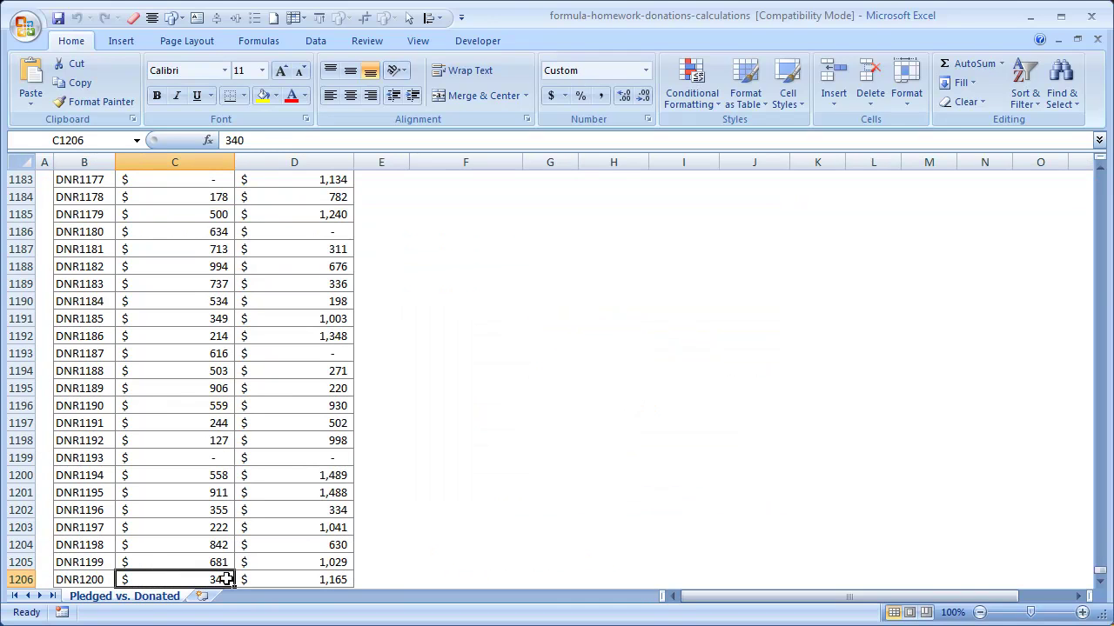
scroll(178, 580, up, 9)
scroll(182, 578, down, 14)
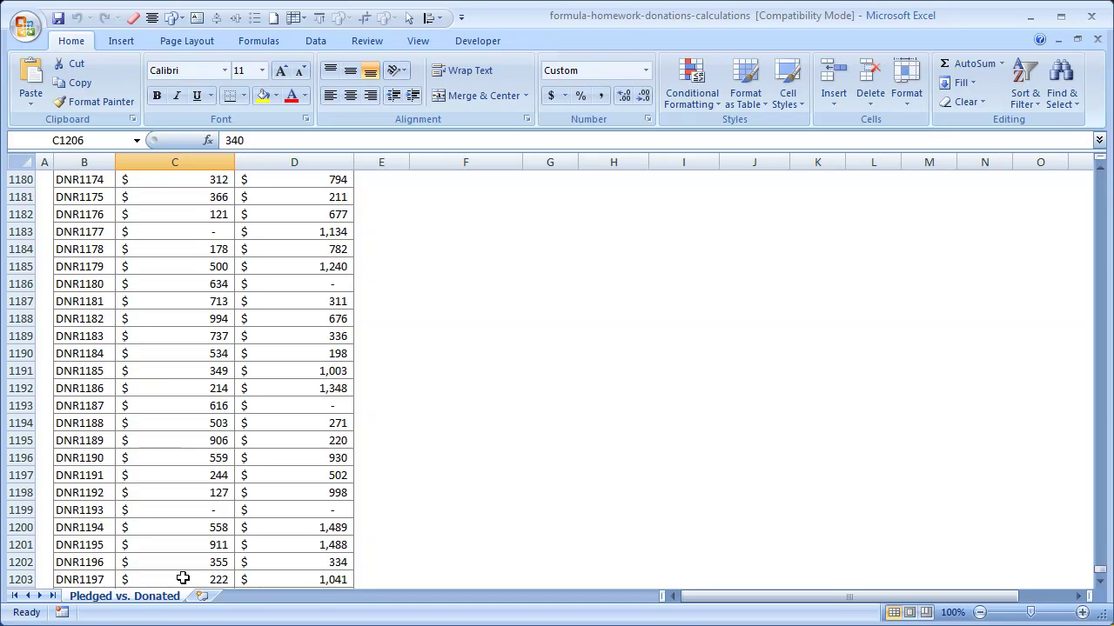
key(ctrl+Up)
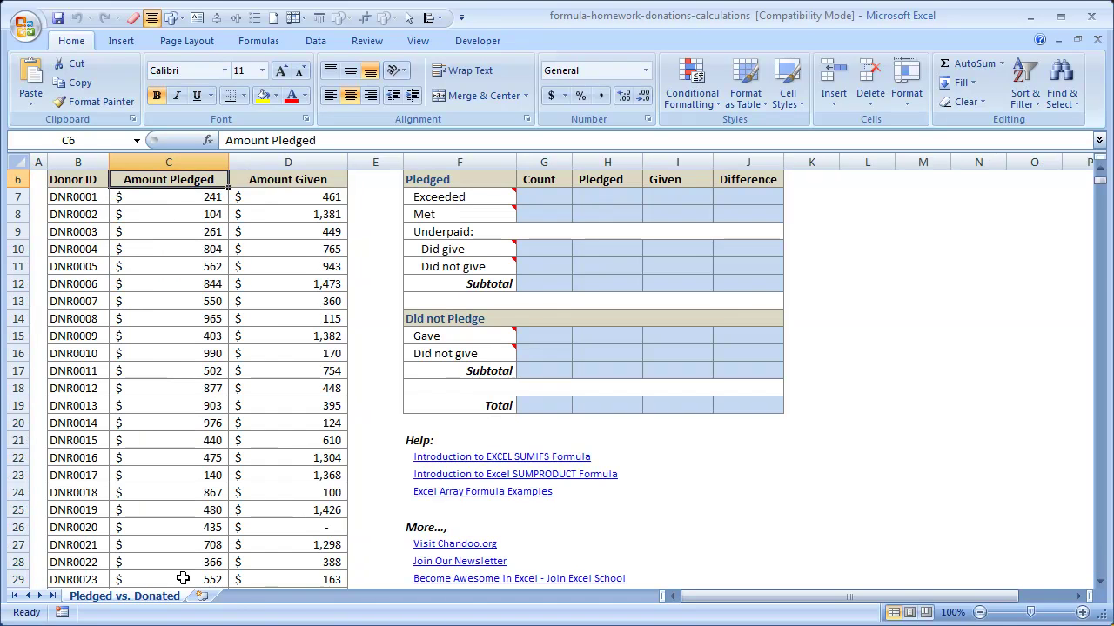
key(Down)
scroll(163, 452, up, 2)
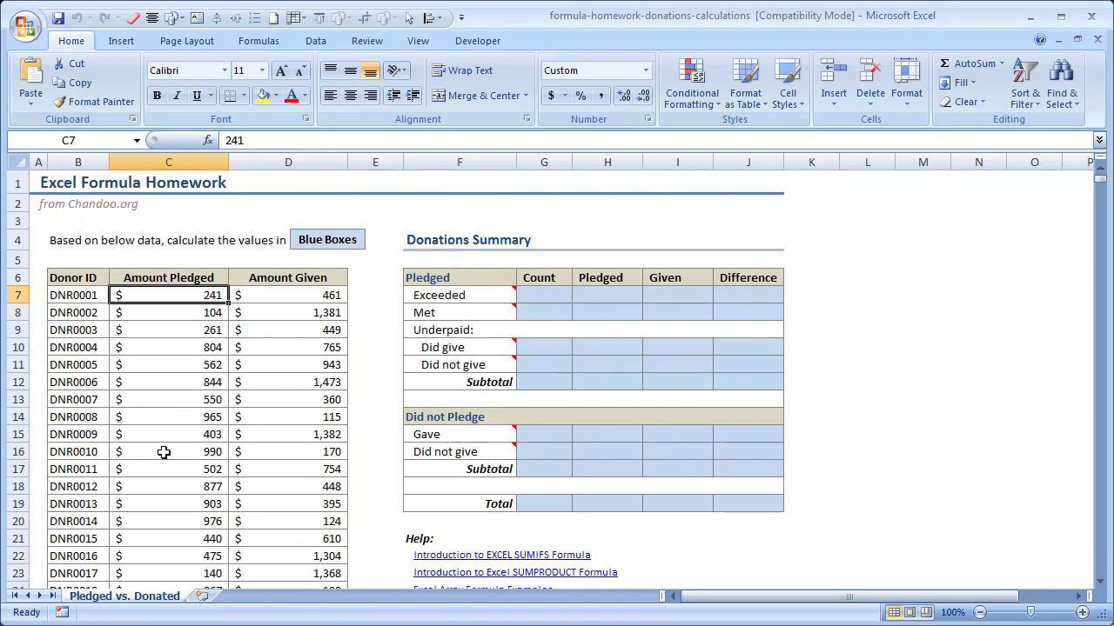
Compare the first donor's pledged and given amounts against the Exceeded category in the summary
click(544, 295)
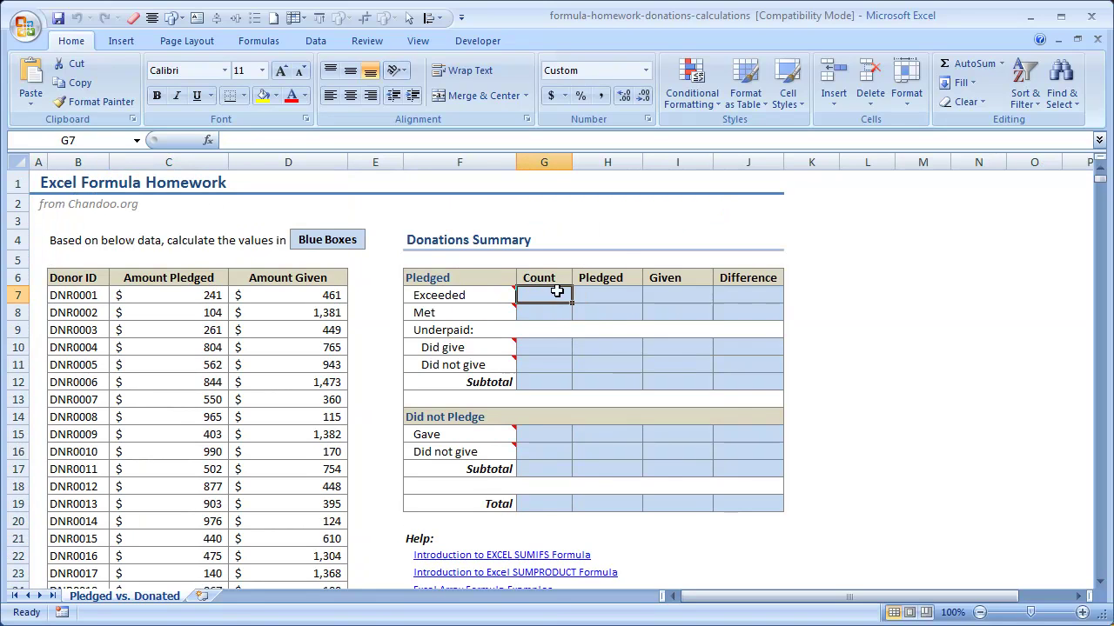
mouse_move(483, 289)
click(176, 296)
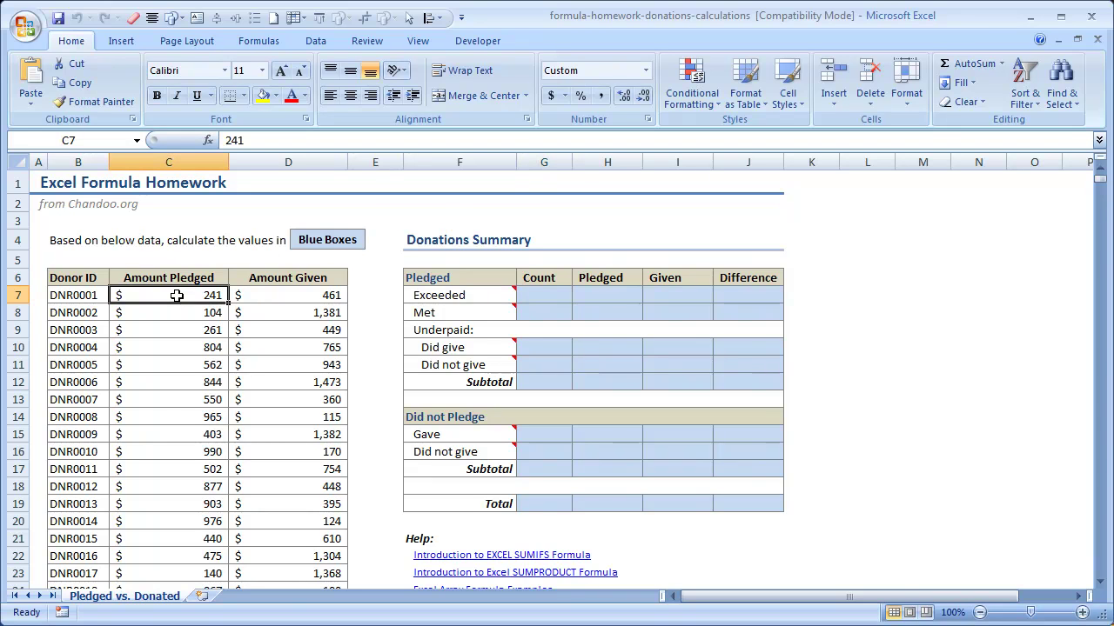
click(310, 296)
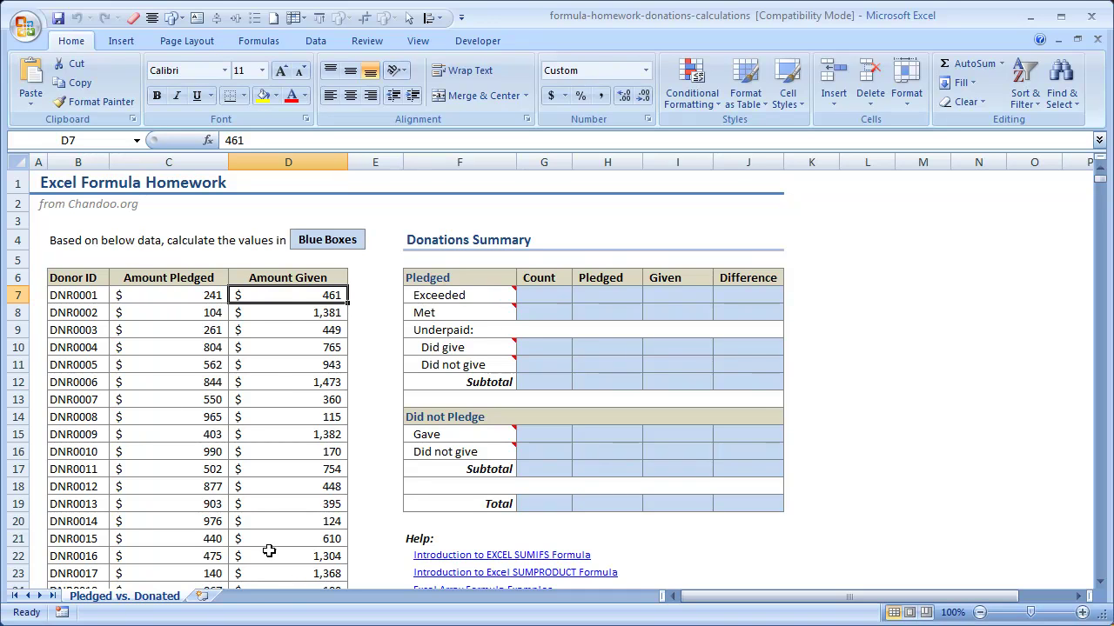
click(902, 280)
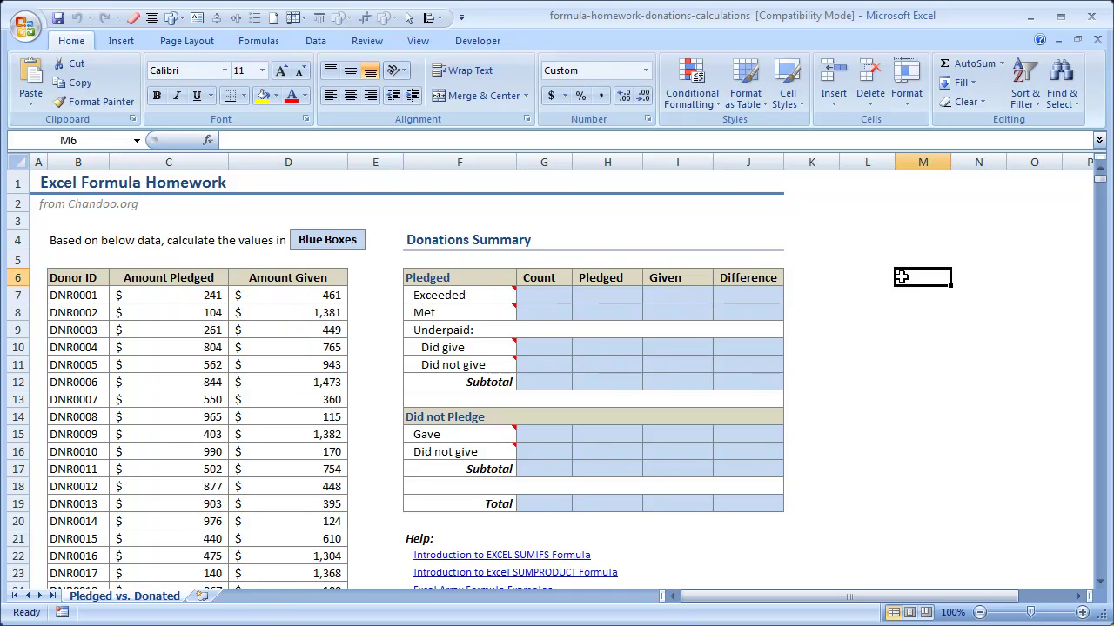
Enter =COUNTIF(C7:C1206,">200") in cell L6 to count the pledges above 200, and review the formula
click(854, 280)
text(=count)
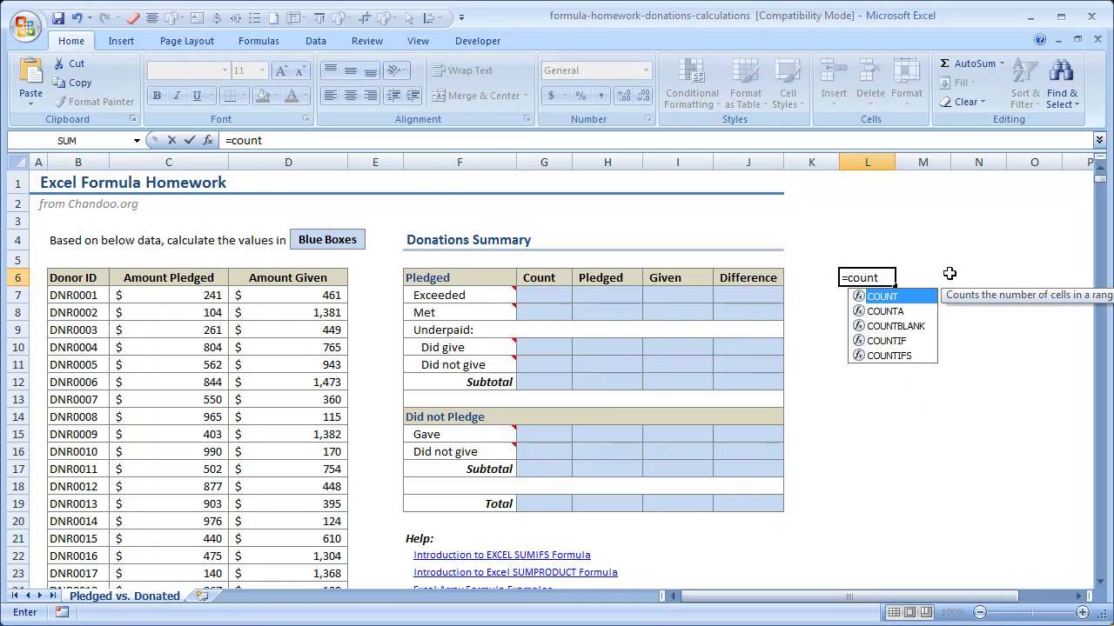
text(if()
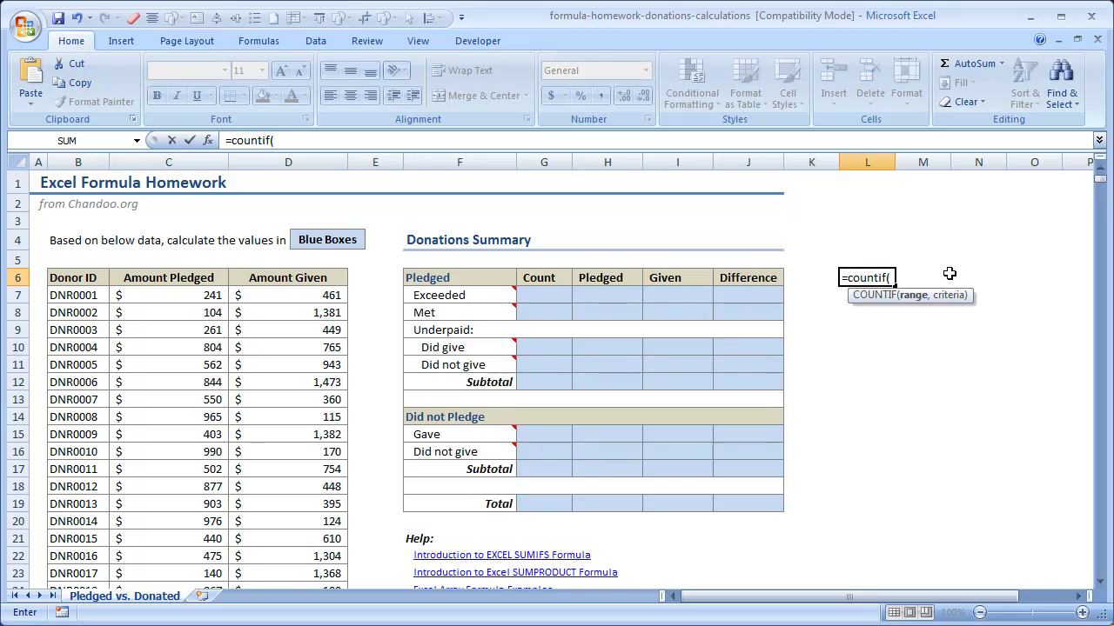
click(166, 295)
key(ctrl+shift+Down)
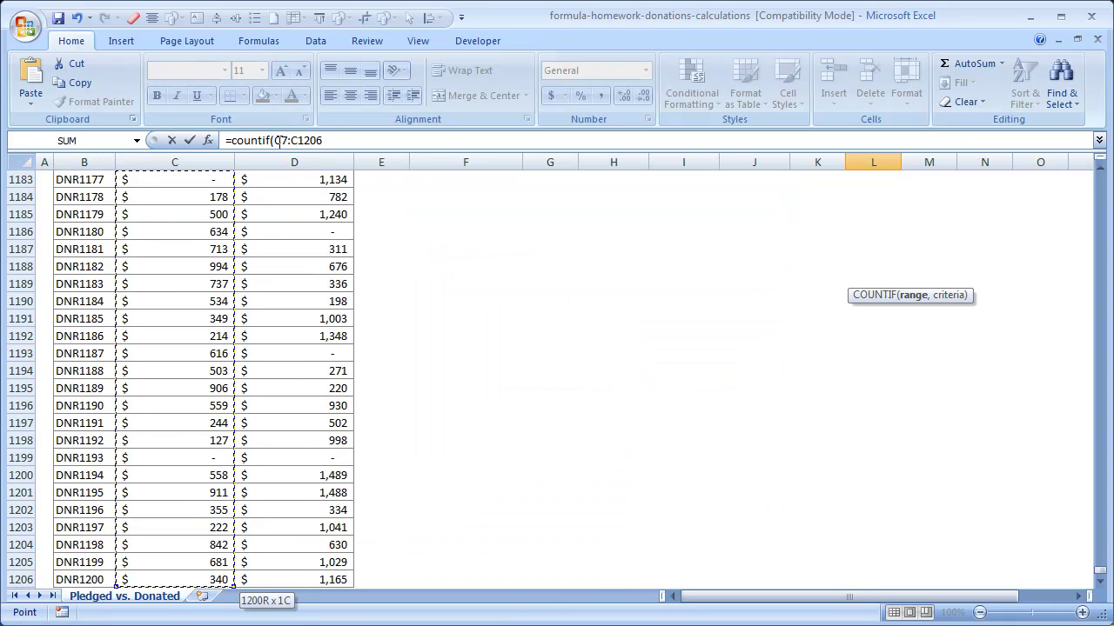
click(327, 141)
click(327, 141)
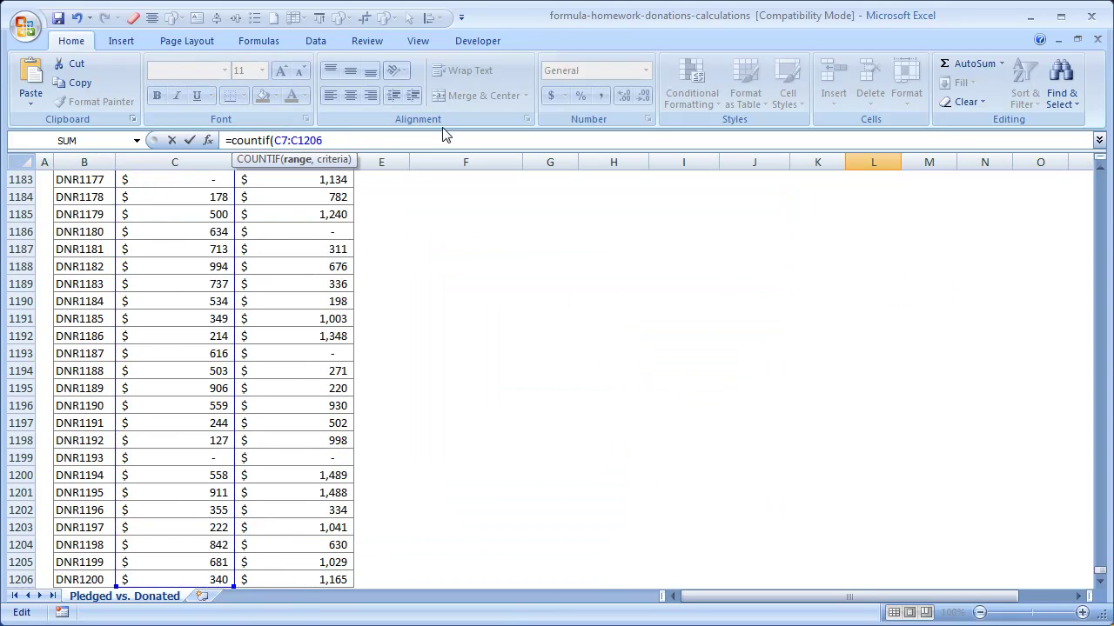
text(,">200"))
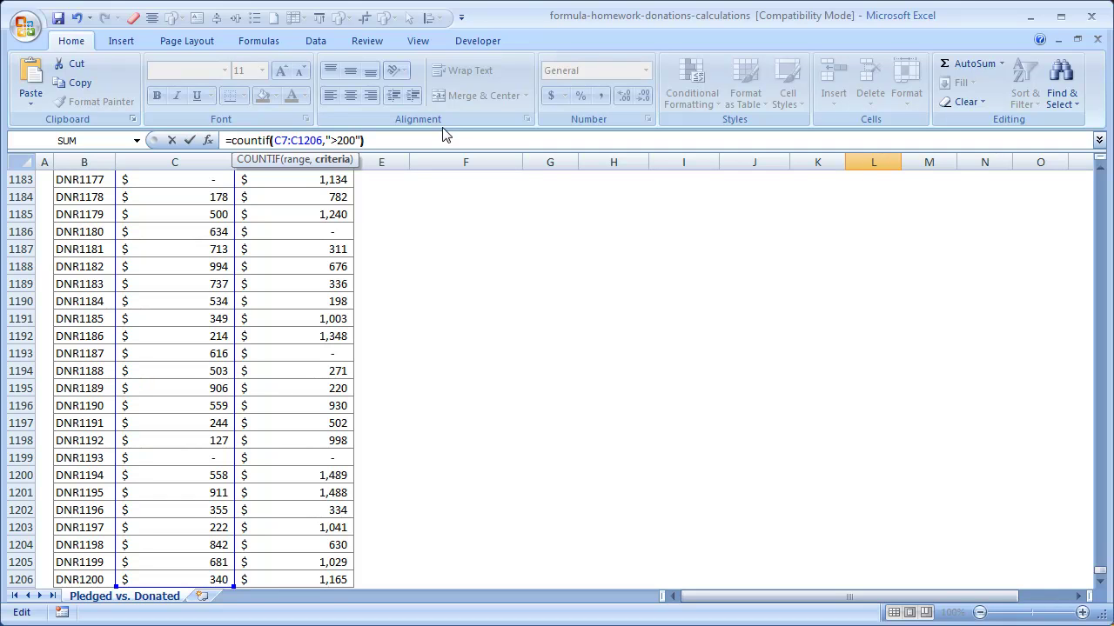
key(Return)
key(Up)
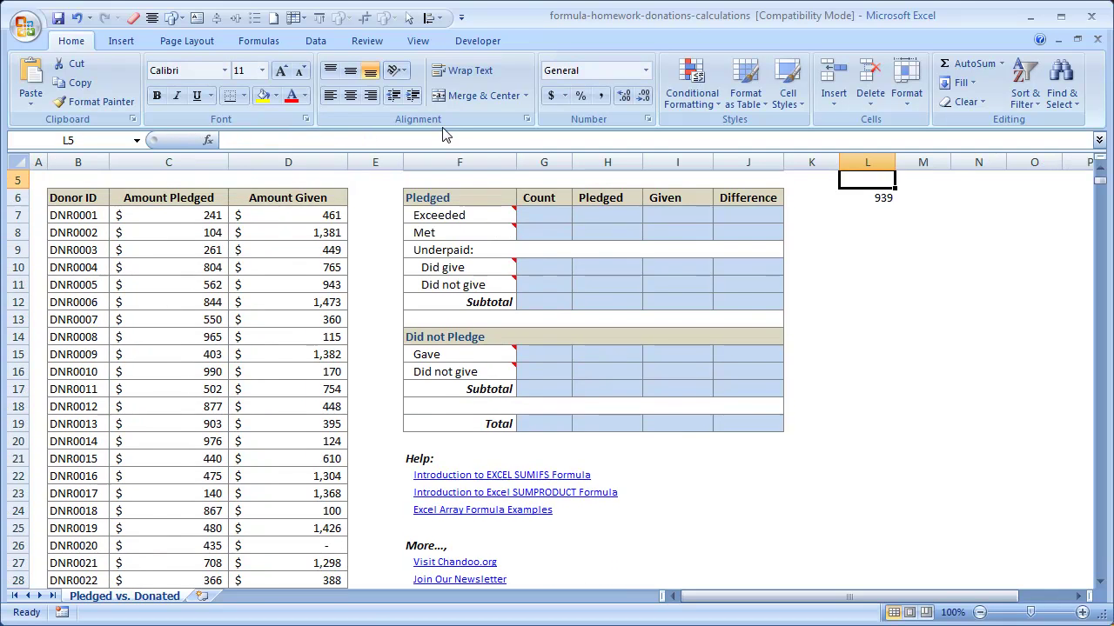
key(F2)
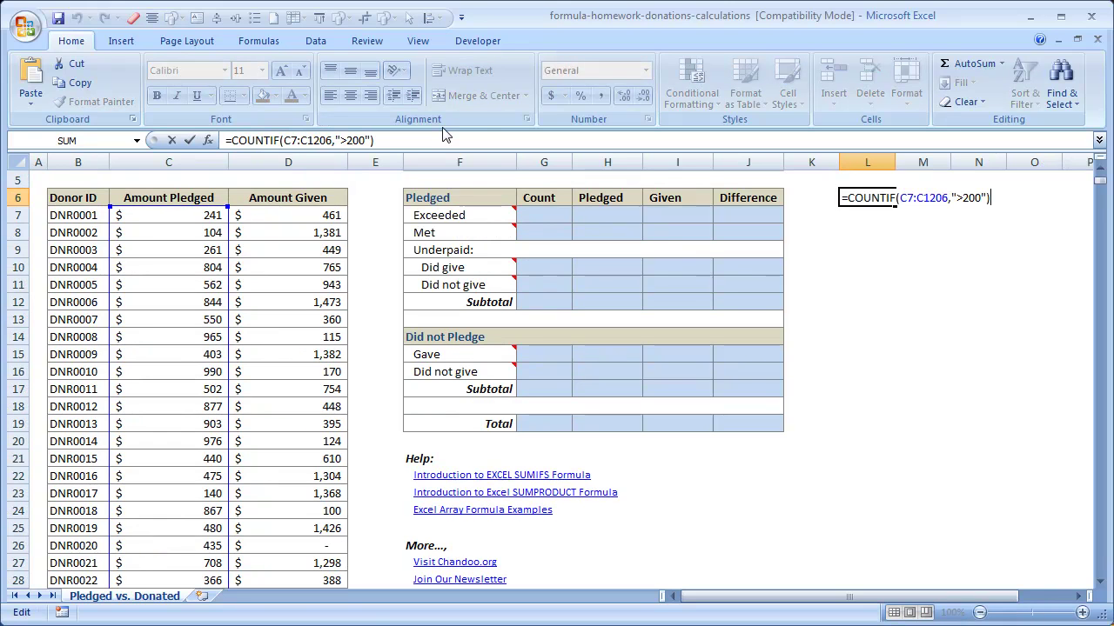
key(Escape)
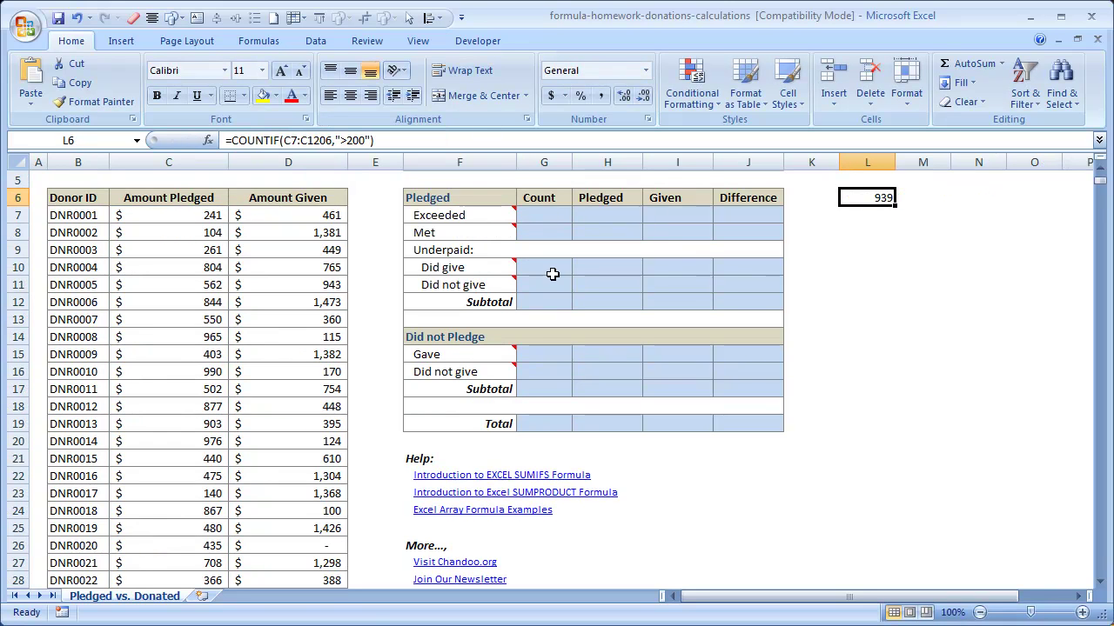
Enter =COUNTIF(C7:C1206,D9) in cell L7 to count pledges matching the third donor's given amount
click(179, 213)
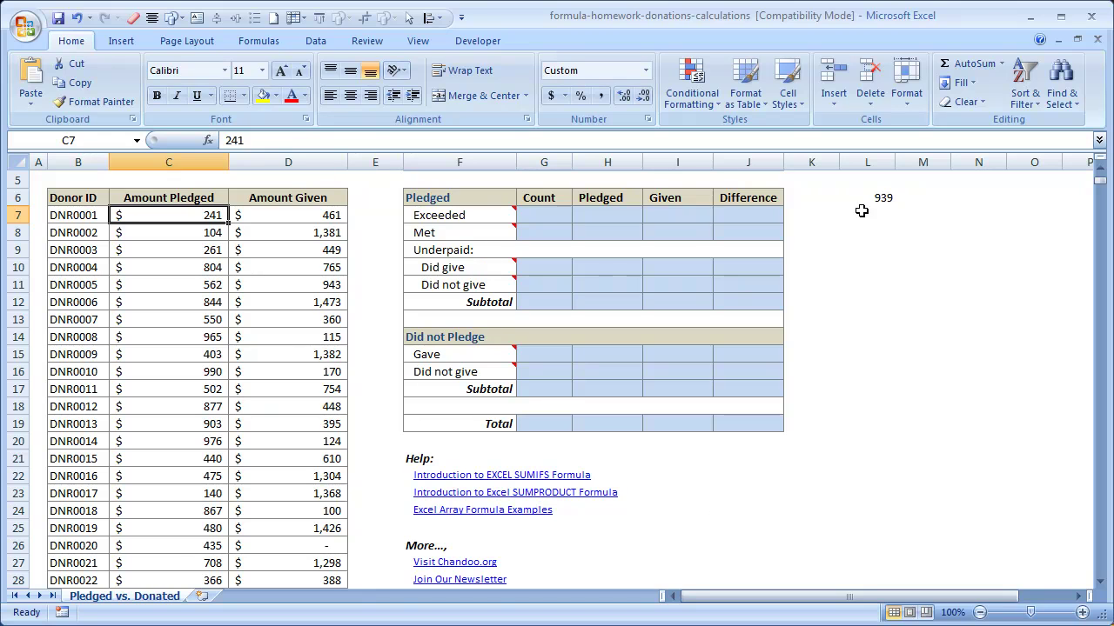
click(863, 200)
click(874, 215)
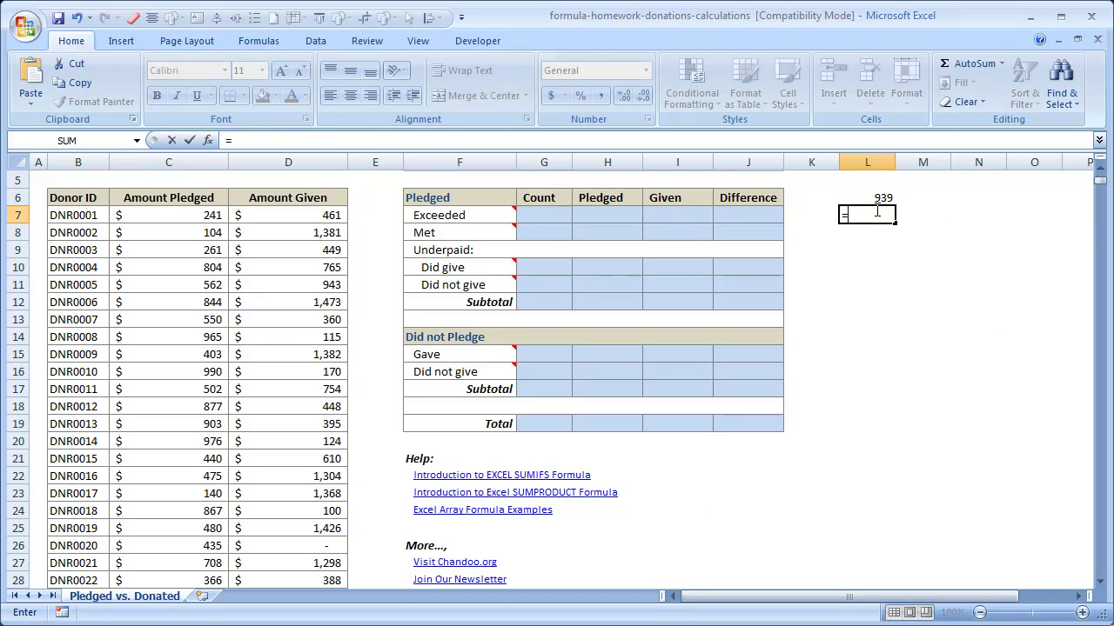
text(cou)
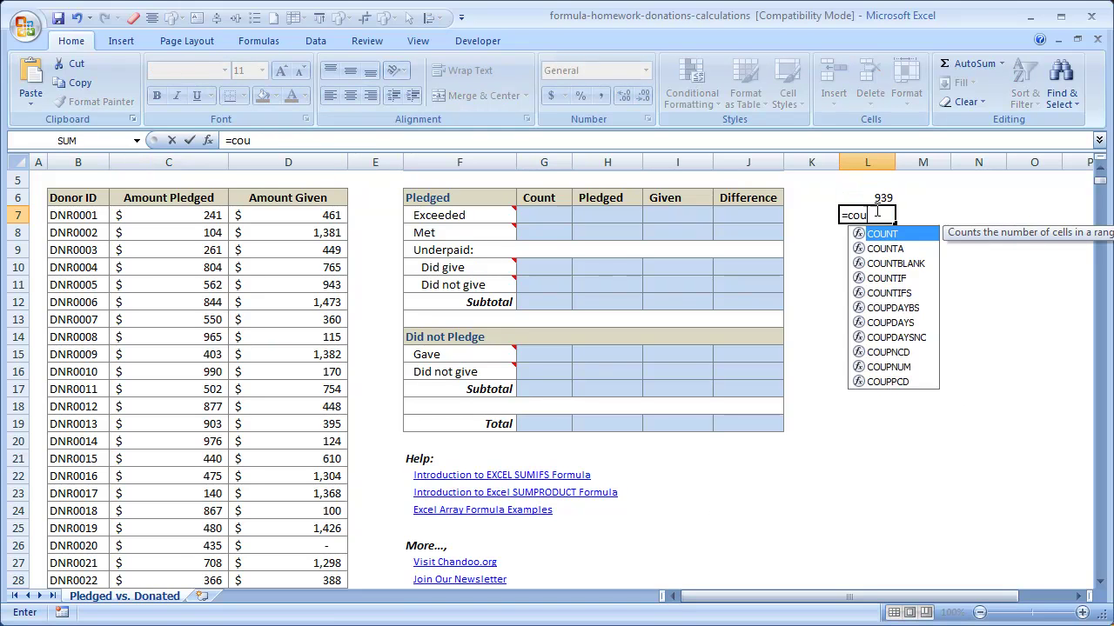
text(ntif()
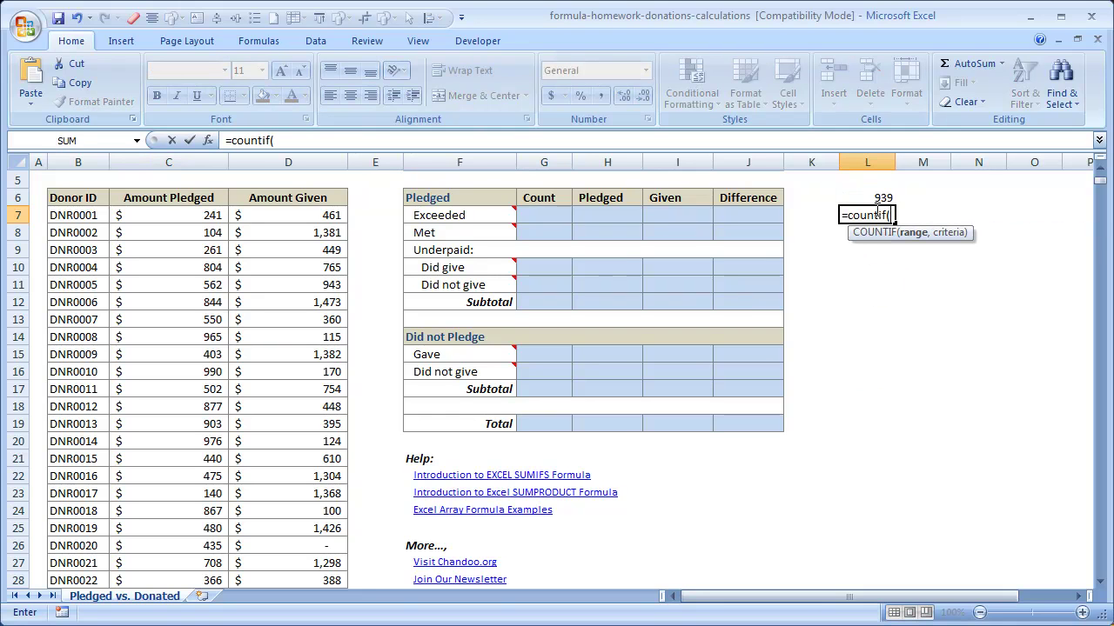
click(139, 217)
key(ctrl+shift+Down)
text(,)
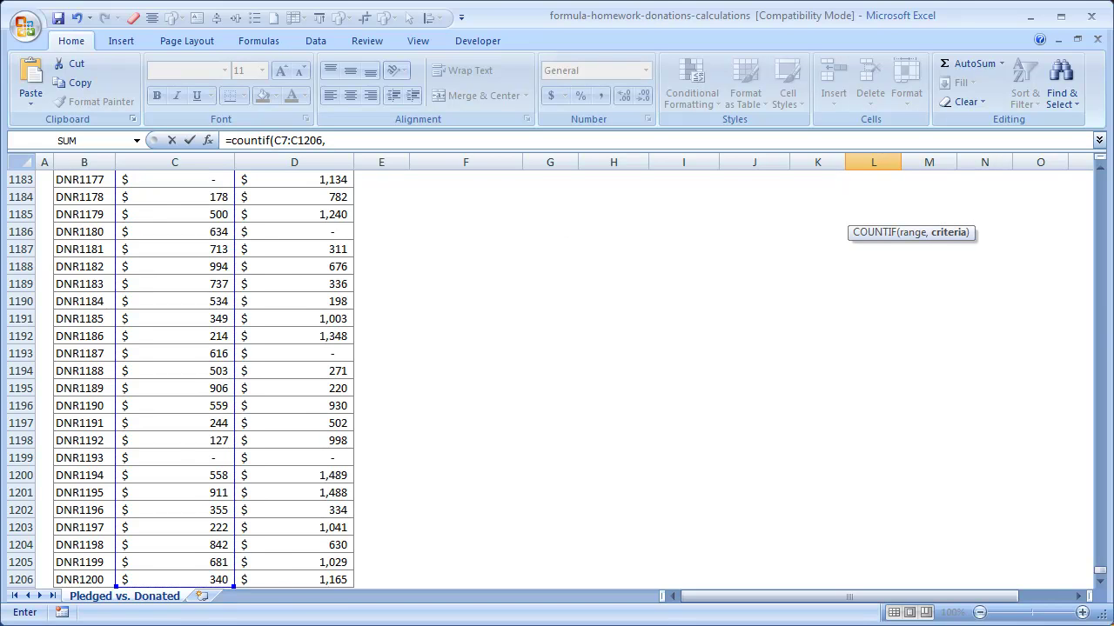
drag(1100, 571, 1099, 174)
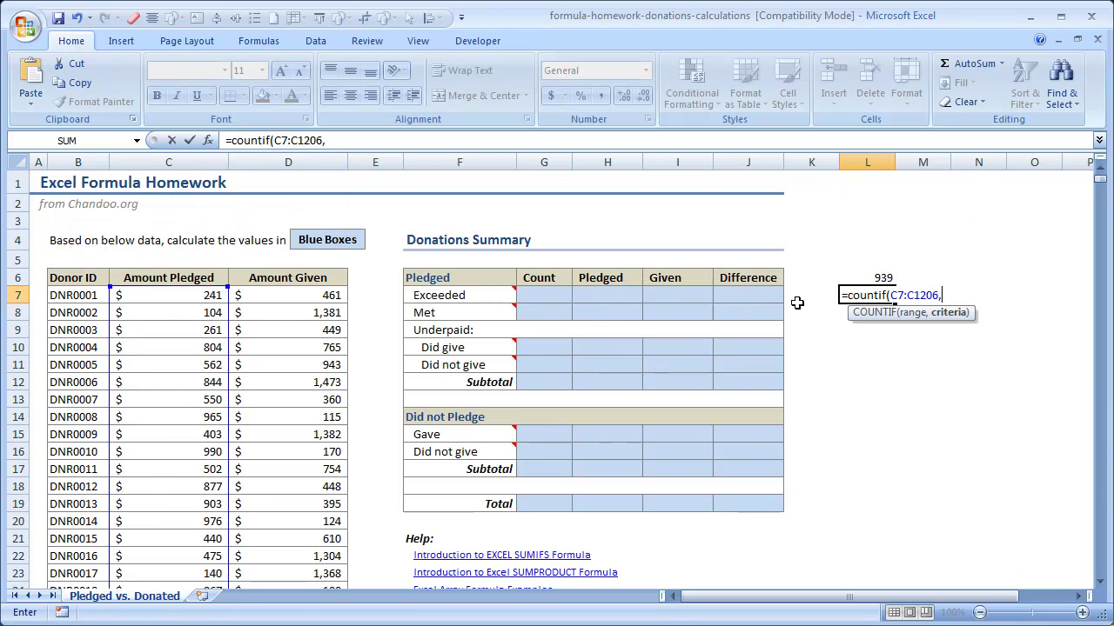
click(296, 330)
scroll(725, 303, down, 2)
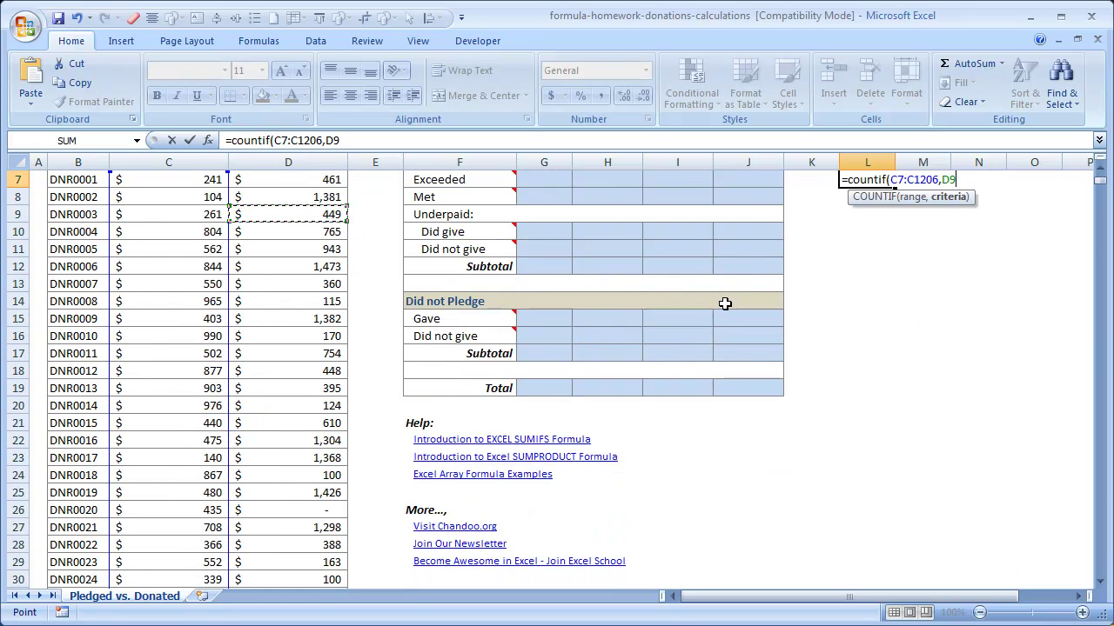
text())
key(Return)
key(Up)
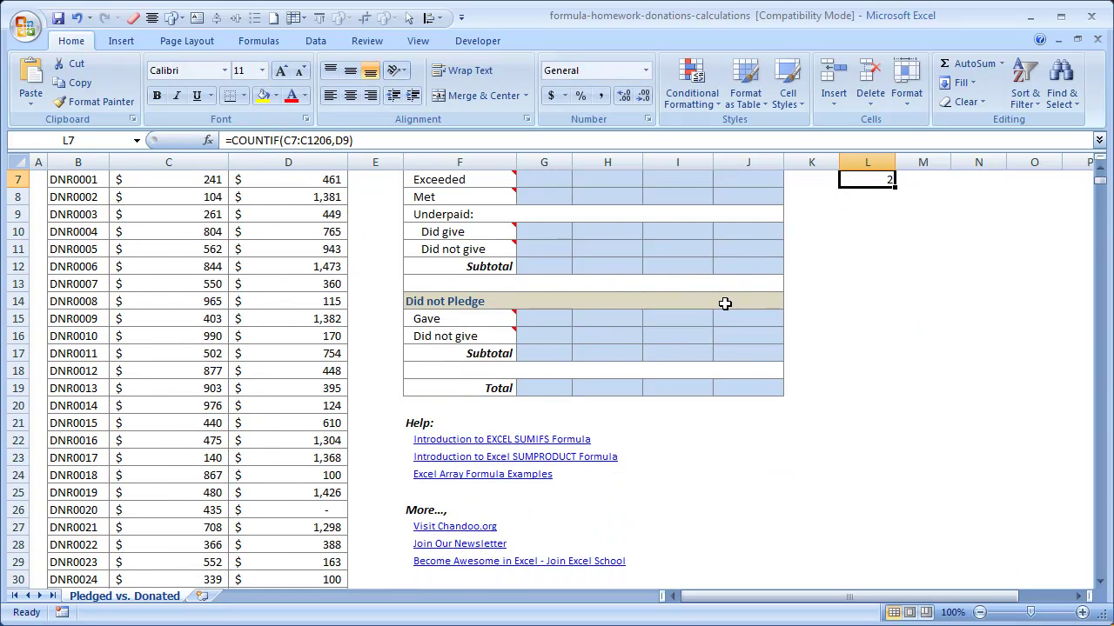
Change the criteria in L7's COUNTIF formula to ">"&D9 so it counts pledges above the value in D9
scroll(1026, 306, up, 2)
double_click(884, 298)
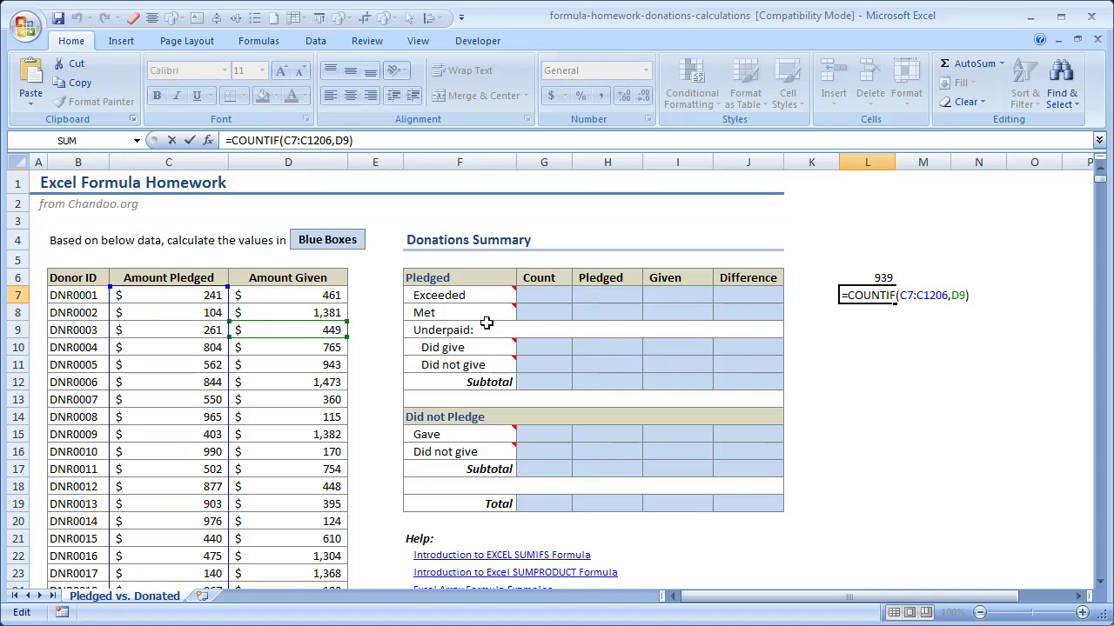
click(955, 295)
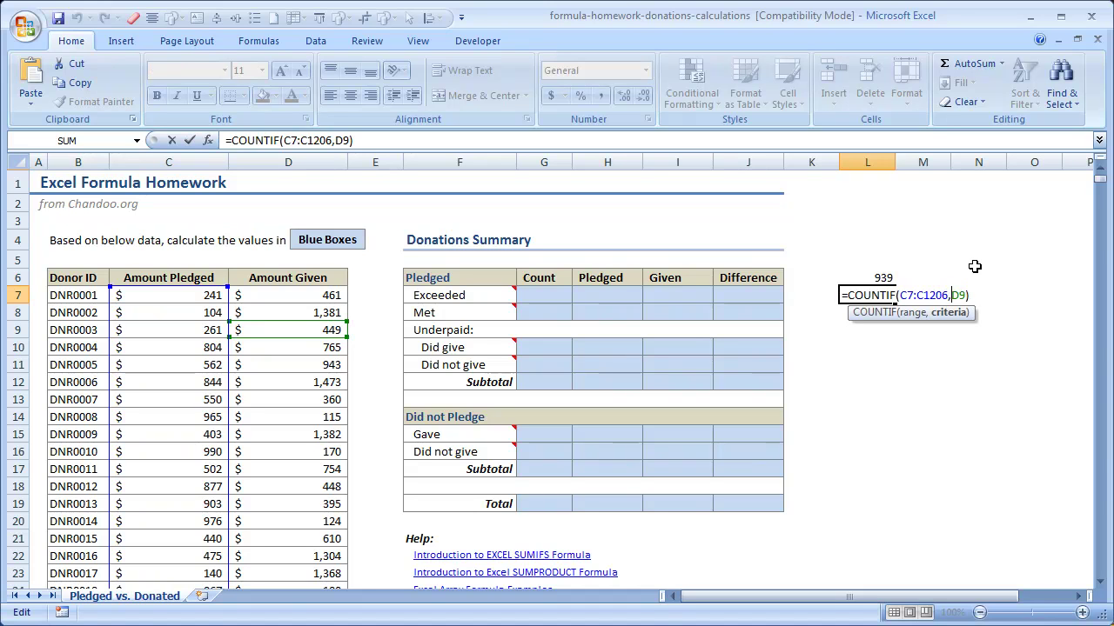
text(">"&)
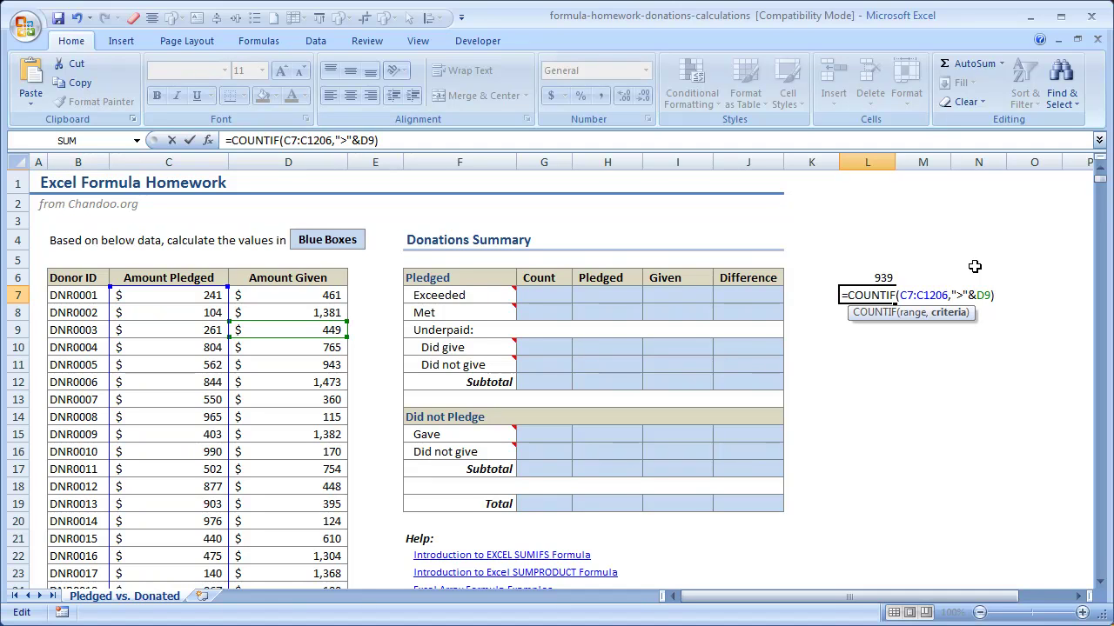
key(Return)
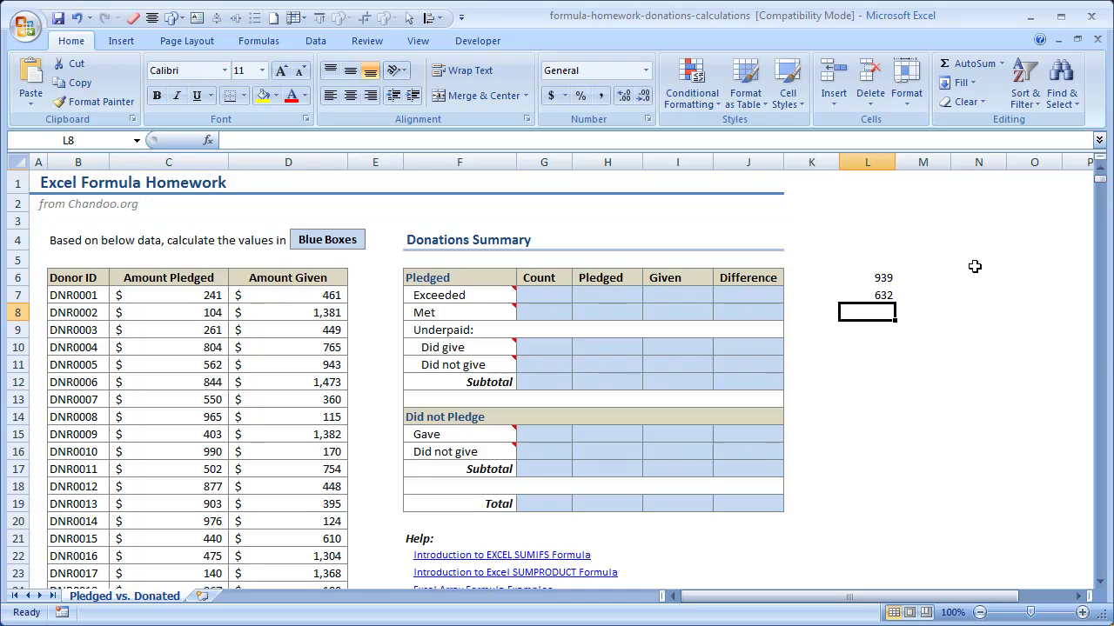
Examine cell D9, the Exceeded count cell, and the first donor's pledged and given amounts
click(332, 325)
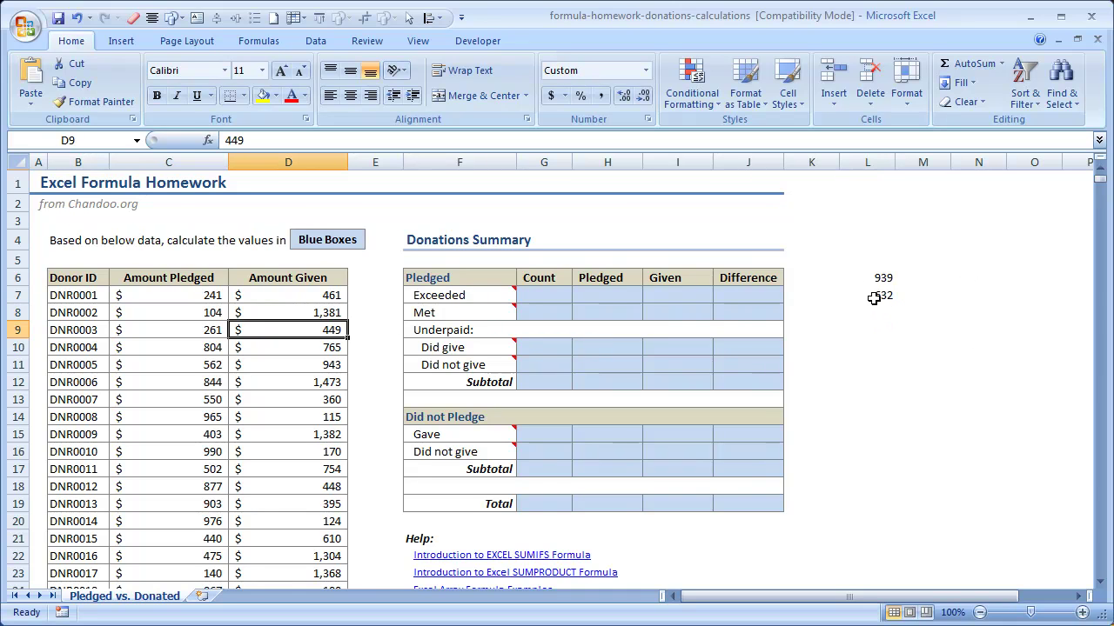
click(522, 296)
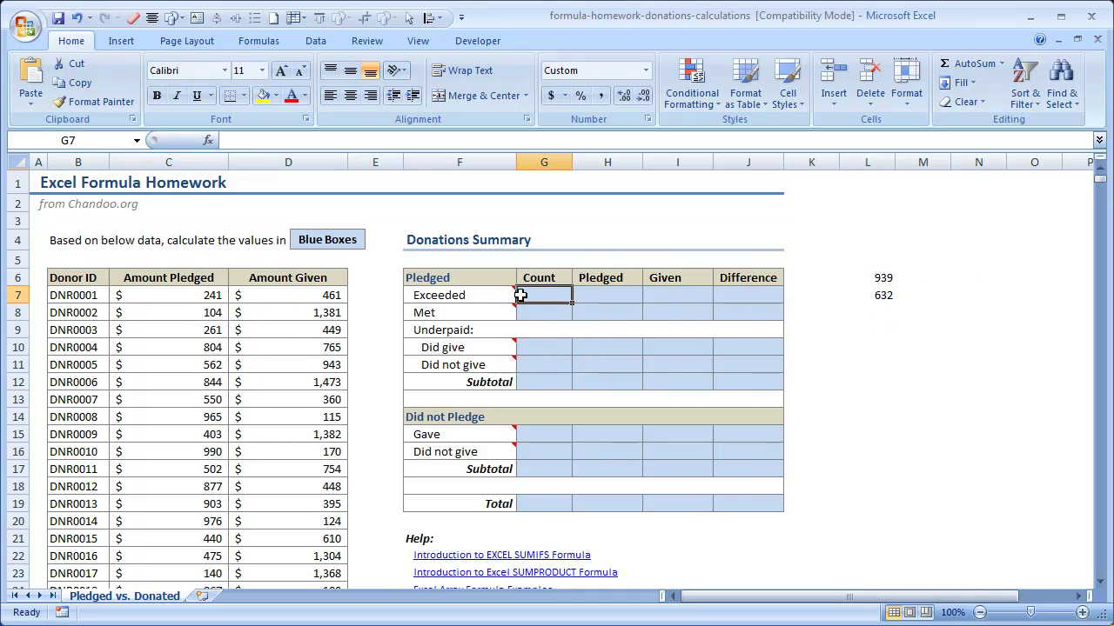
click(191, 296)
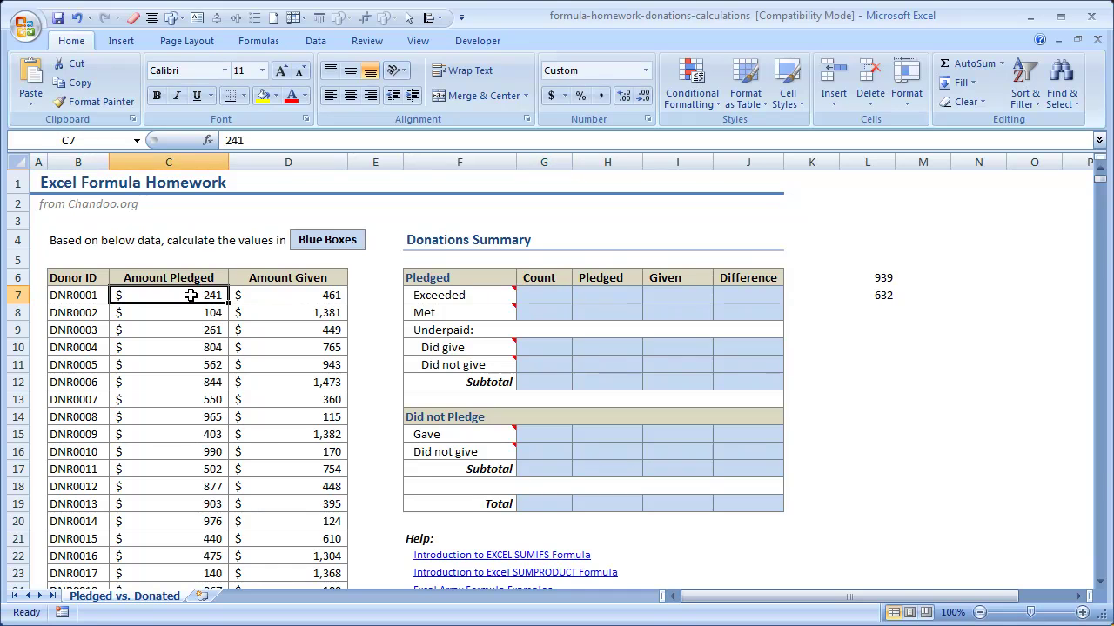
click(309, 296)
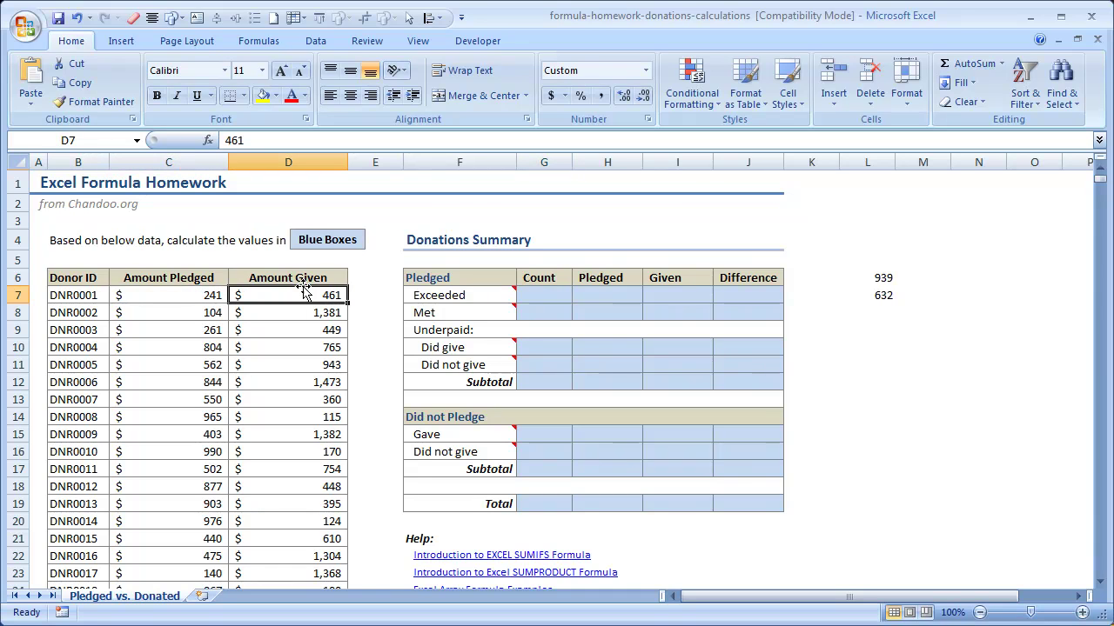
click(153, 282)
click(195, 297)
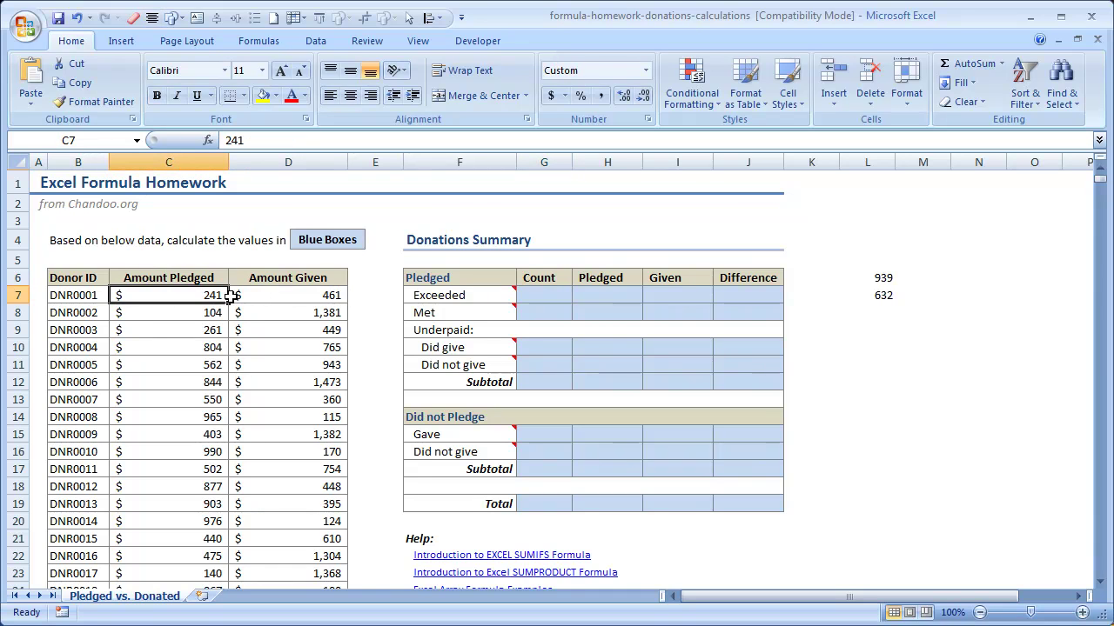
click(278, 294)
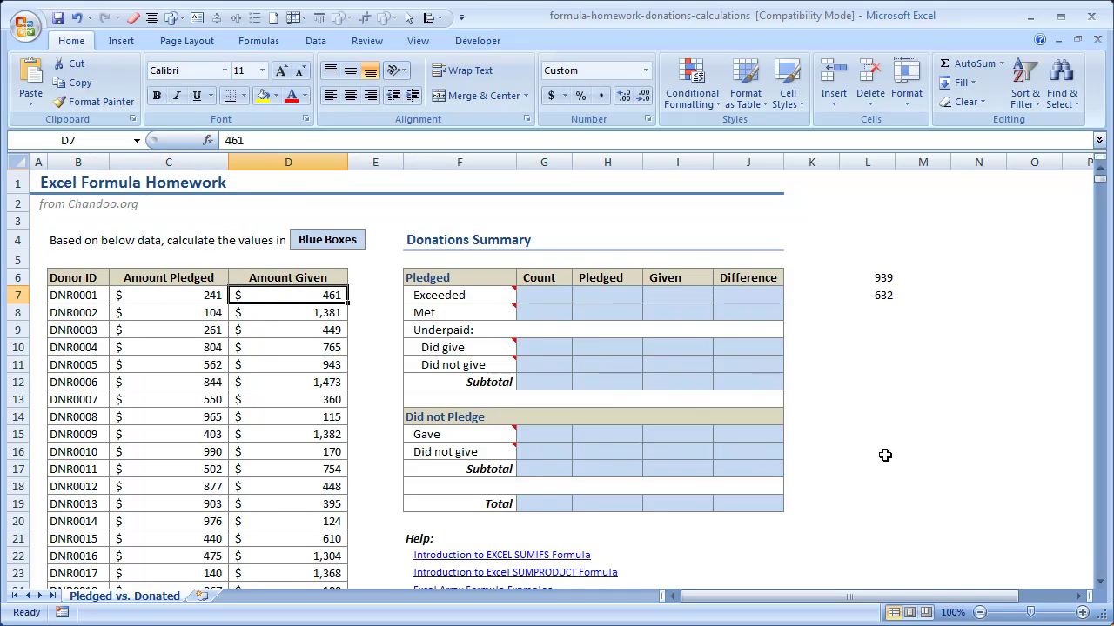
Name the Amount Pledged data range C7:C1206 lstPledged
click(186, 296)
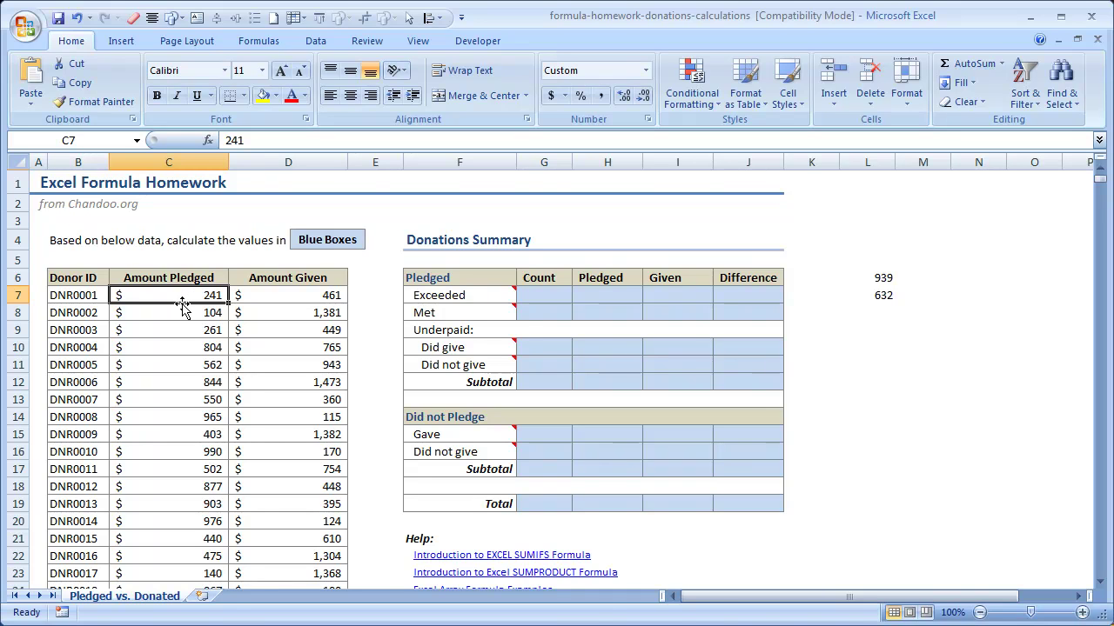
key(ctrl+shift+Down)
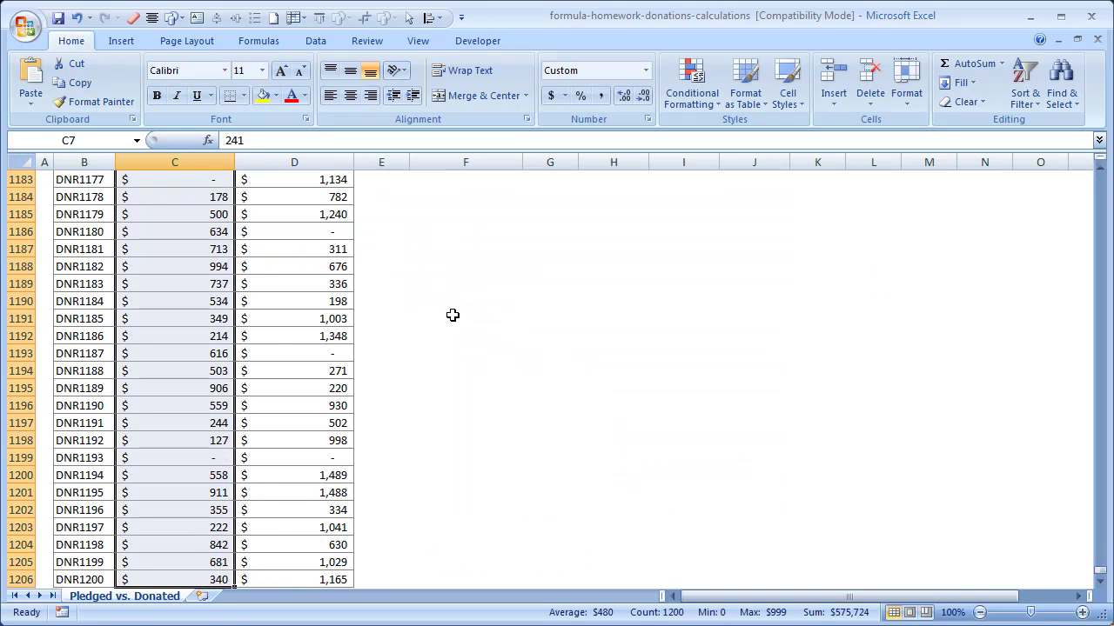
click(103, 140)
text(lstPledged)
key(ctrl+BackSpace)
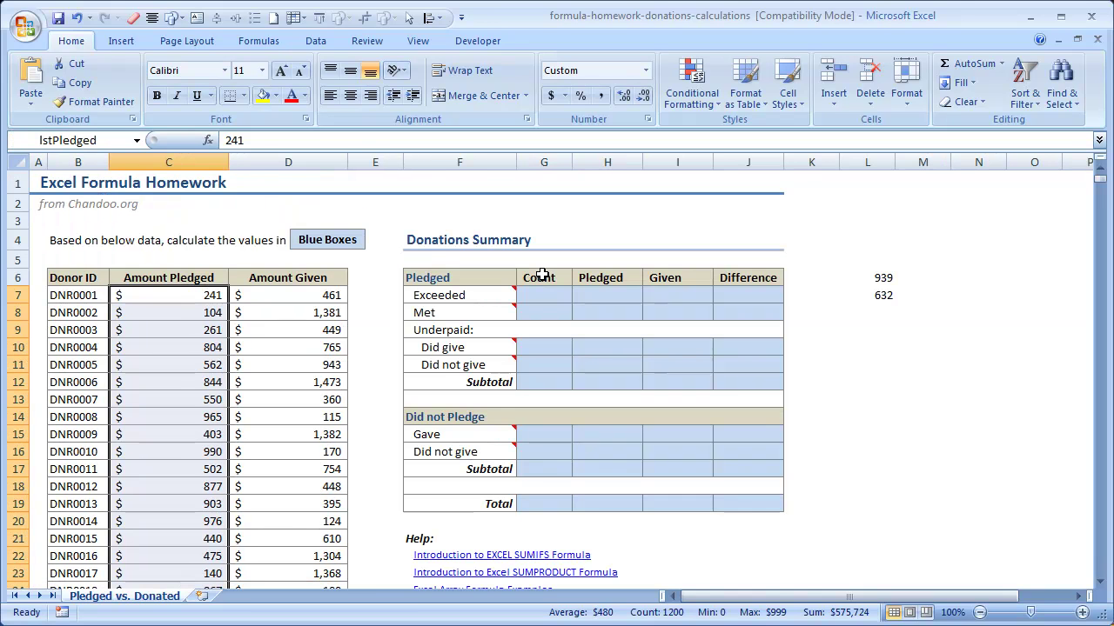
Name the Amount Given data range, from D7 down to the last donor, lstGiven
click(242, 294)
key(ctrl+shift+Down)
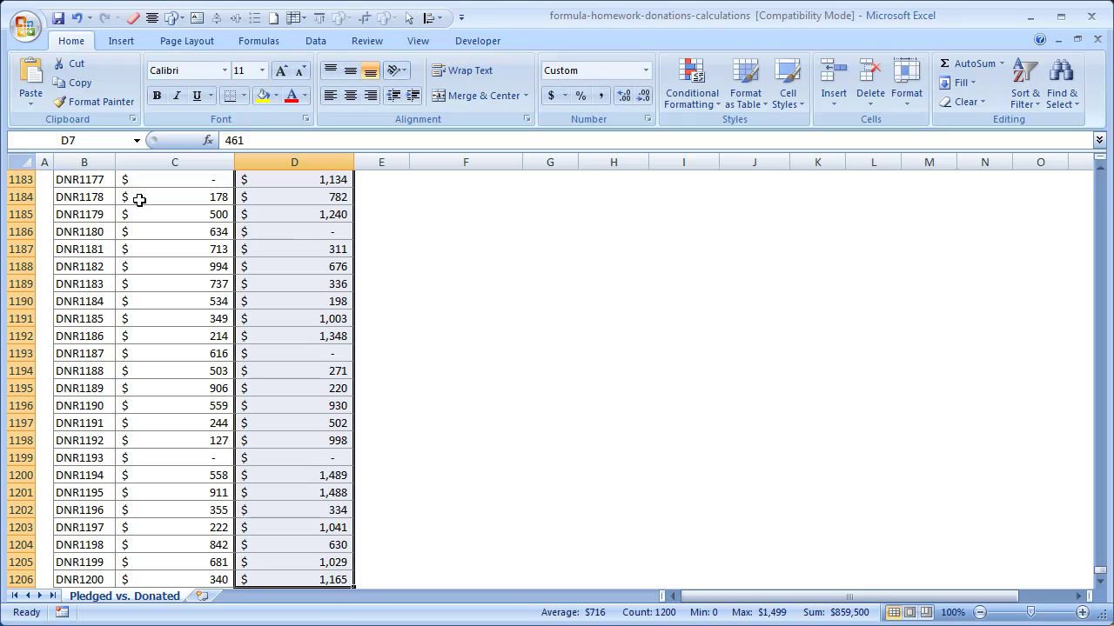
click(74, 140)
text(lstGiven)
key(Return)
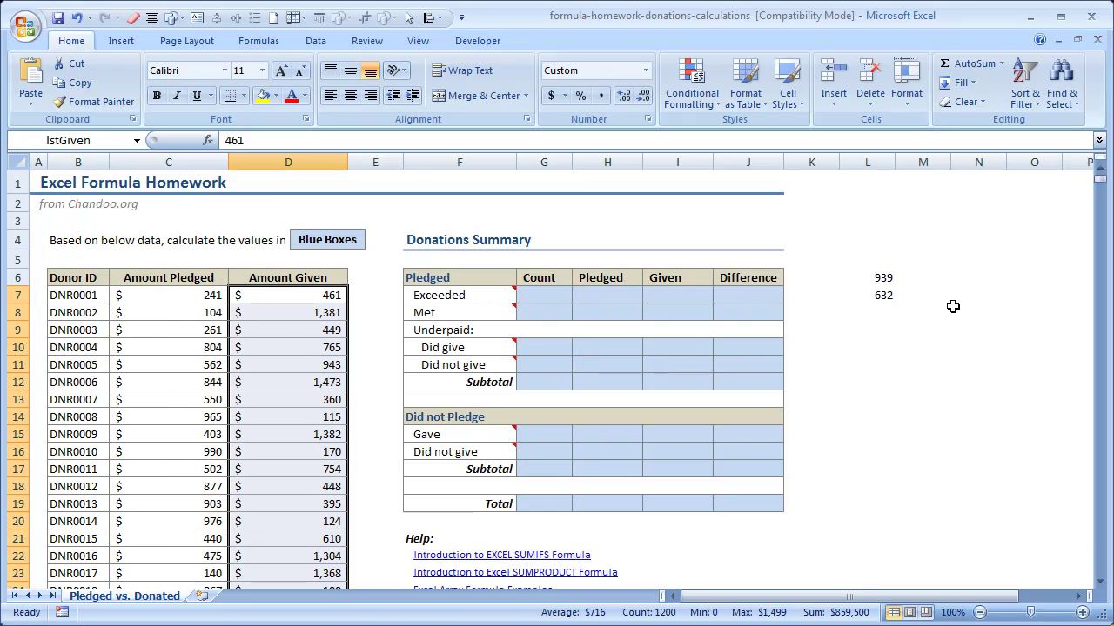
Replace the C7:C1206 reference in L7's COUNTIF formula with the named range lstPledged and review the formula
click(900, 299)
double_click(885, 296)
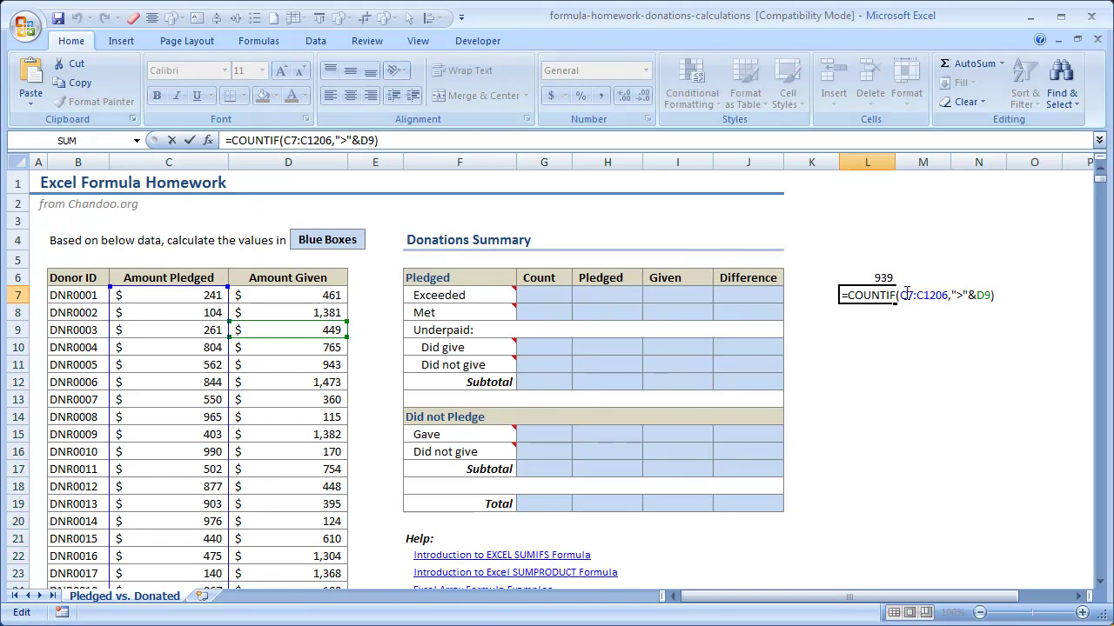
drag(906, 295, 948, 295)
key(Delete)
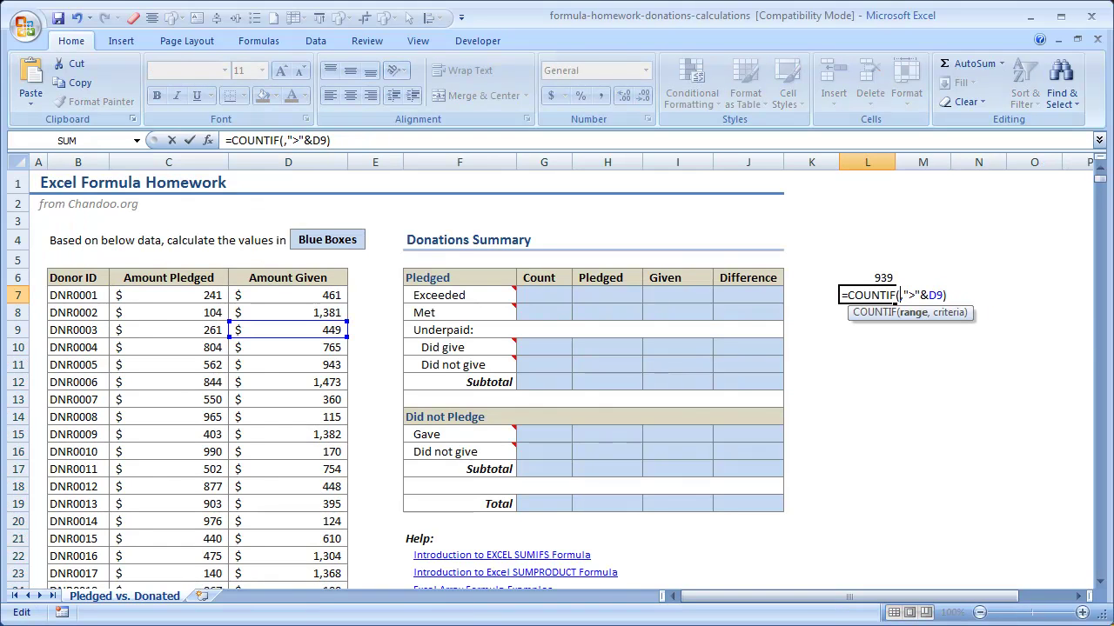
text(lst)
key(Down)
key(Tab)
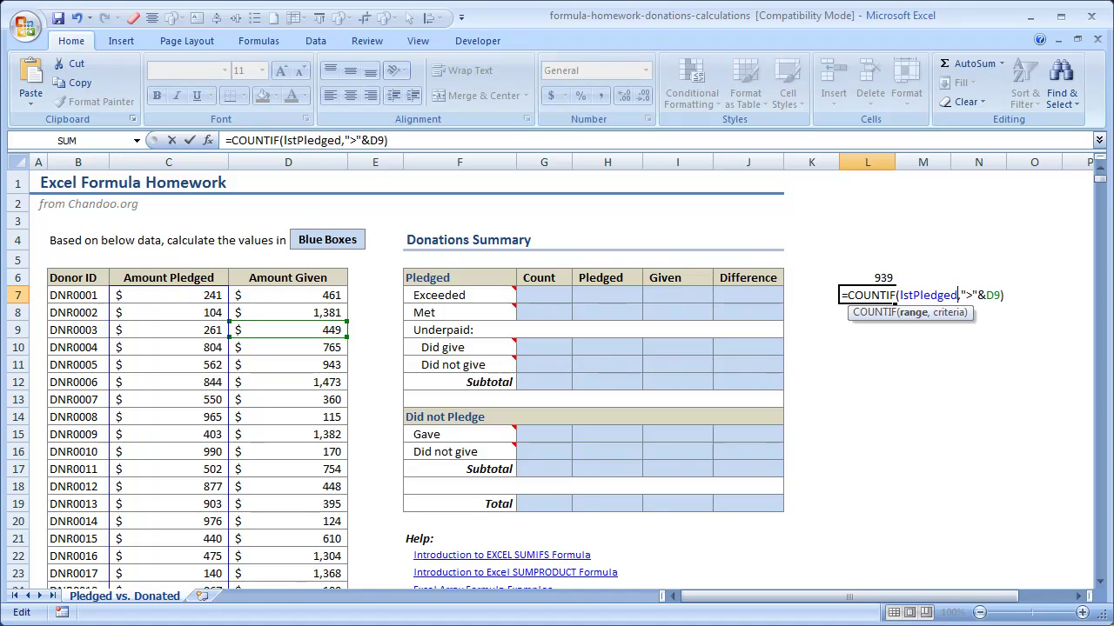
key(Return)
key(Up)
key(F2)
key(Escape)
Replace the C7:C1206 reference in L6's COUNTIF formula with the named range lstPledged
key(Up)
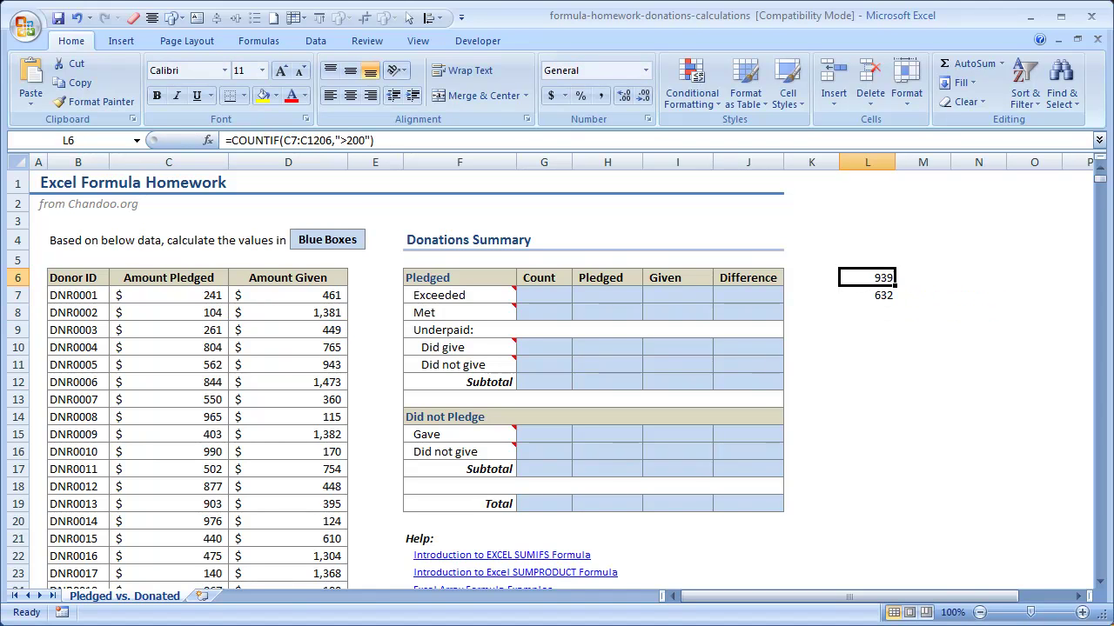
key(F2)
key(Left)
key(Left)
key(Left)
key(Left)
key(Left)
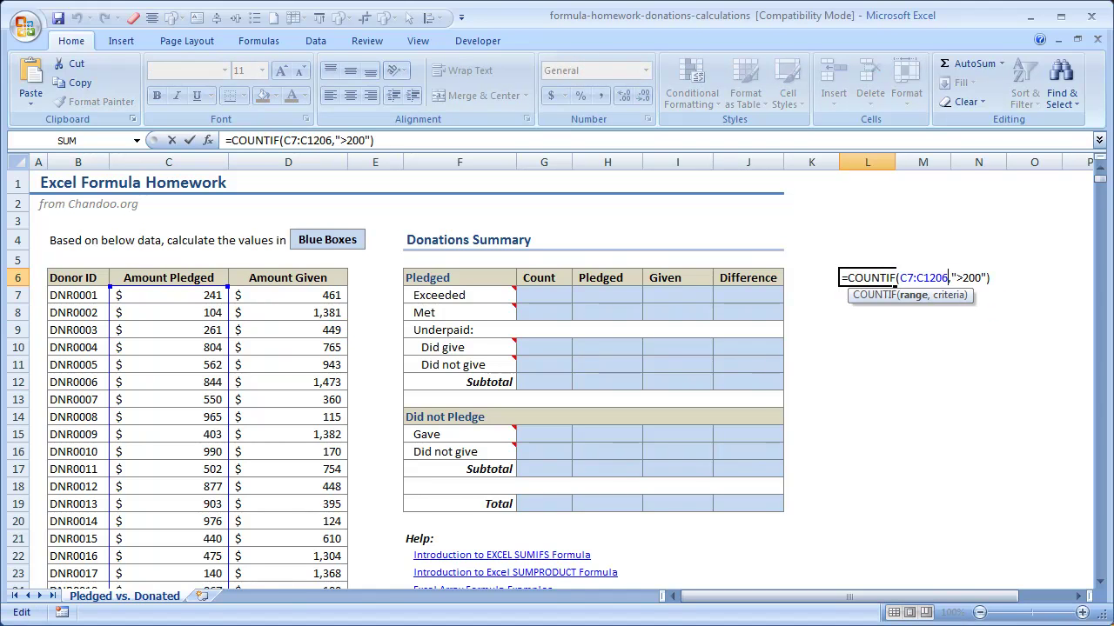
key(shift+Left)
key(shift+Left)
key(shift+Left)
key(shift+Left)
key(shift+Left)
key(shift+Left)
key(shift+Left)
key(shift+Left)
text(lst)
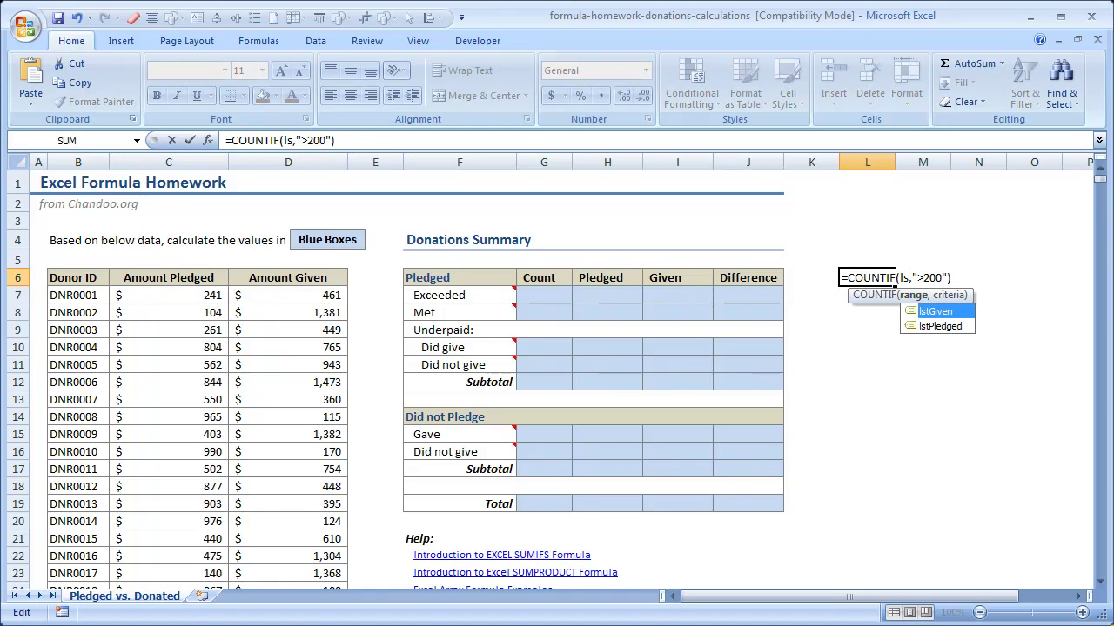
key(Down)
key(Tab)
key(Return)
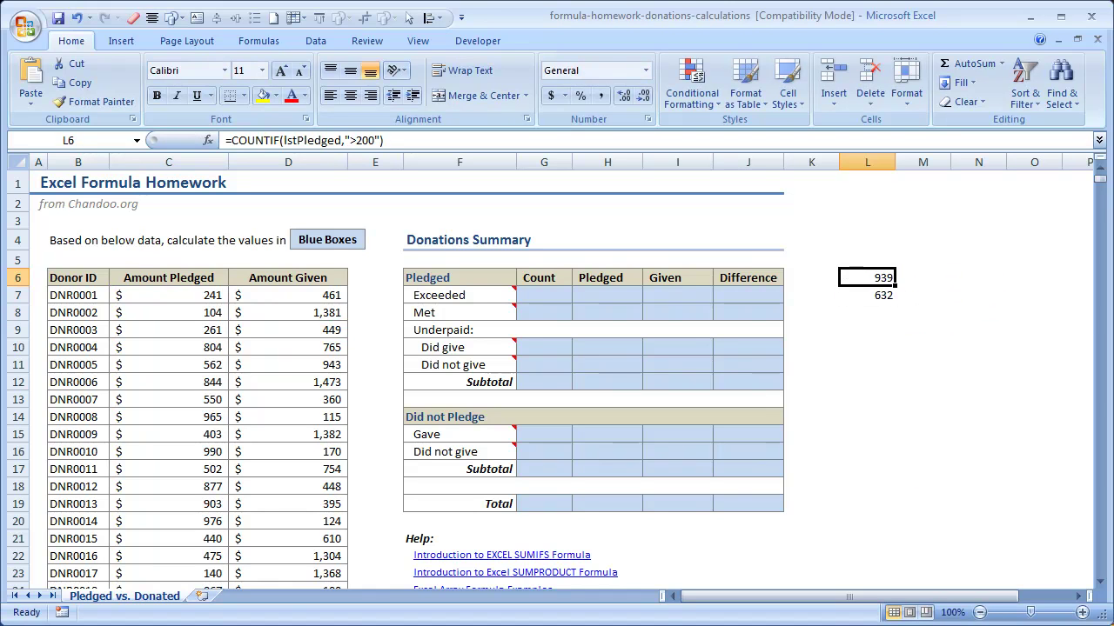
Change the range in L6's formula to lstGiven, making it =COUNTIF(lstGiven,">200"), and review the formula
key(Up)
key(F2)
key(Left)
key(Left)
key(Left)
key(Left)
key(Left)
key(Left)
key(Left)
key(Left)
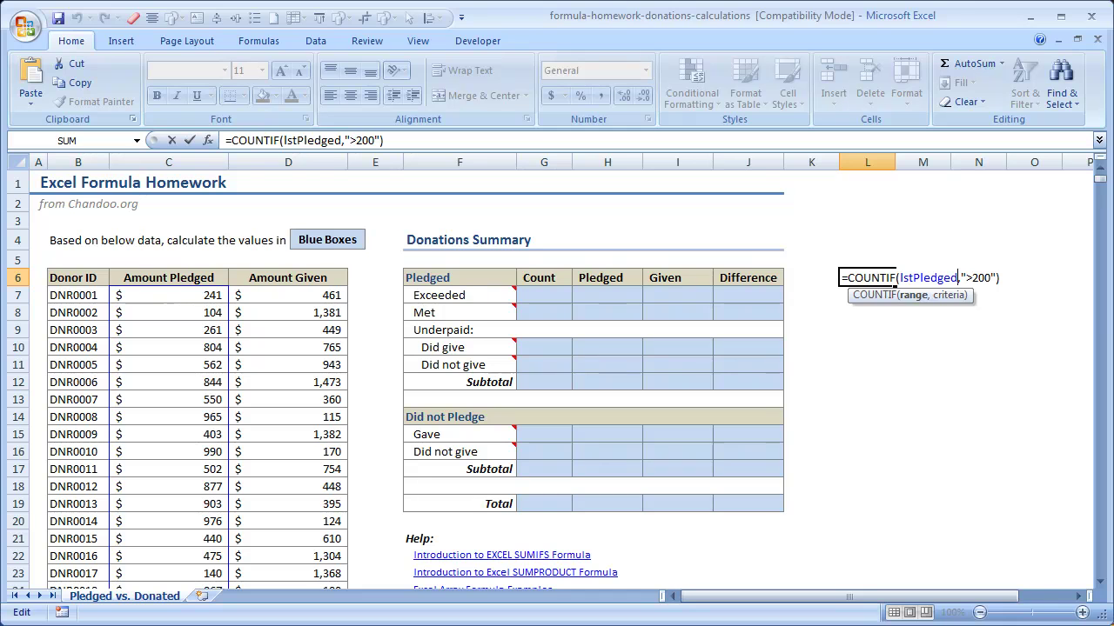
key(shift+Left)
key(shift+Left)
key(shift+Left)
key(shift+Left)
key(shift+Left)
key(shift+Left)
key(shift+Left)
key(shift+Left)
key(shift+Left)
key(shift+Left)
text(lst)
key(Tab)
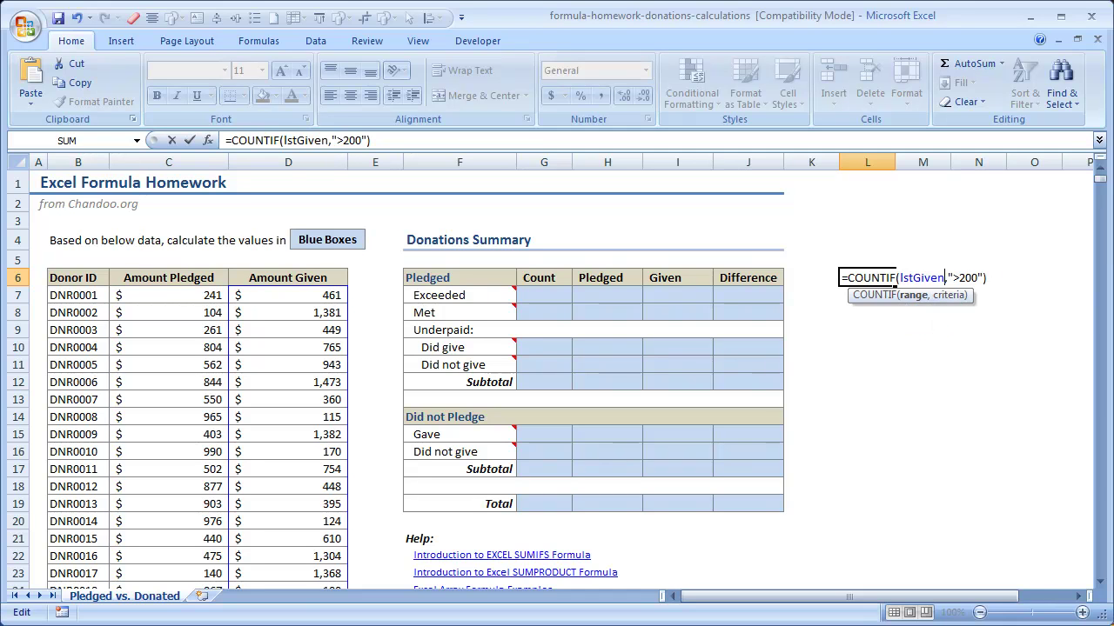
key(Return)
key(Up)
key(F2)
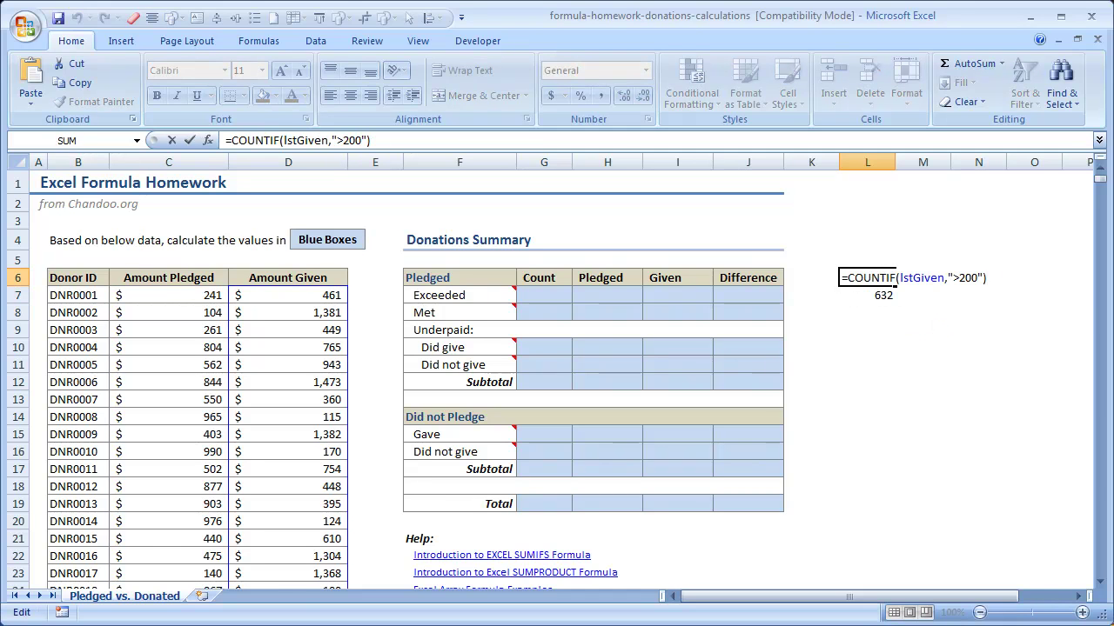
key(Escape)
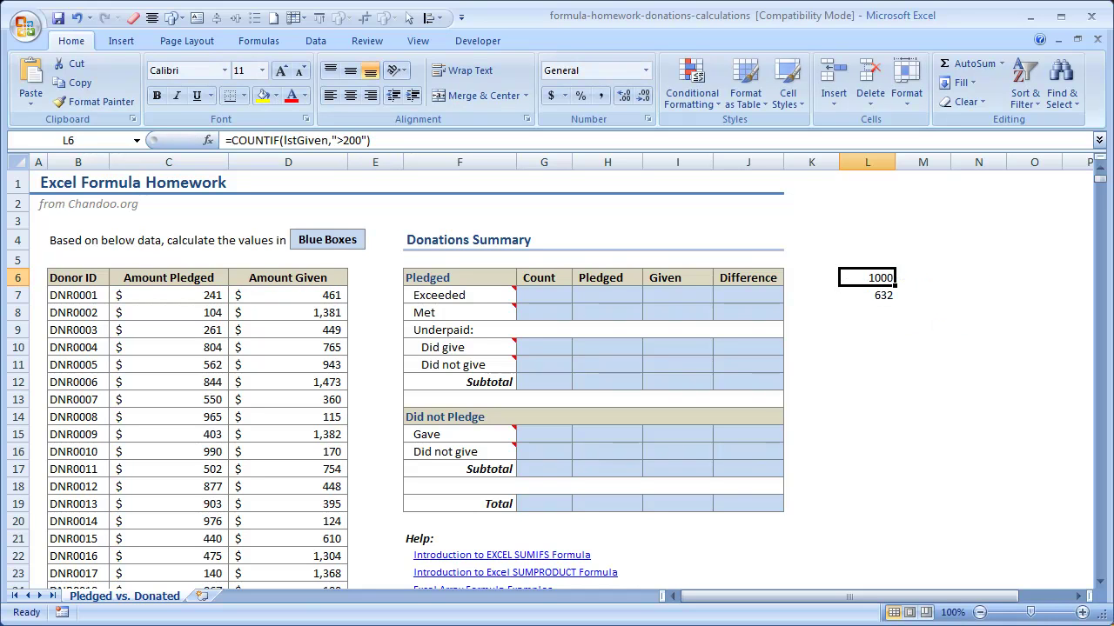
key(Down)
key(Left)
key(Left)
key(Left)
key(Left)
key(Left)
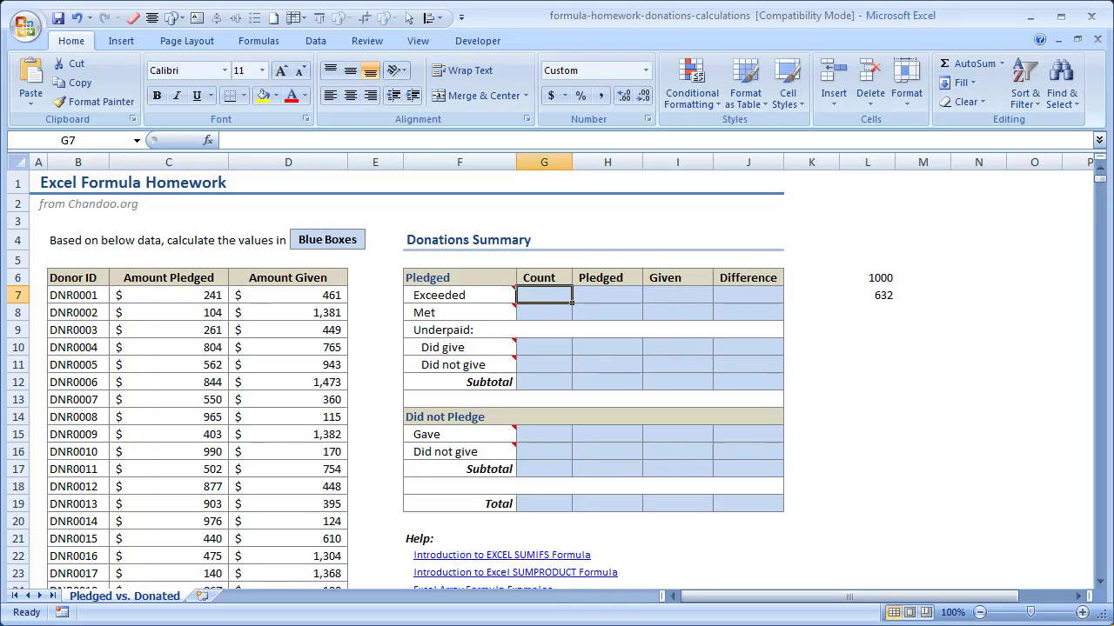
Enter the formula =lstGiven>lstPledged in cell L8 and review the ranges it references
key(Right)
key(Right)
key(Right)
key(Right)
key(Right)
key(Right)
key(Down)
key(Down)
key(Left)
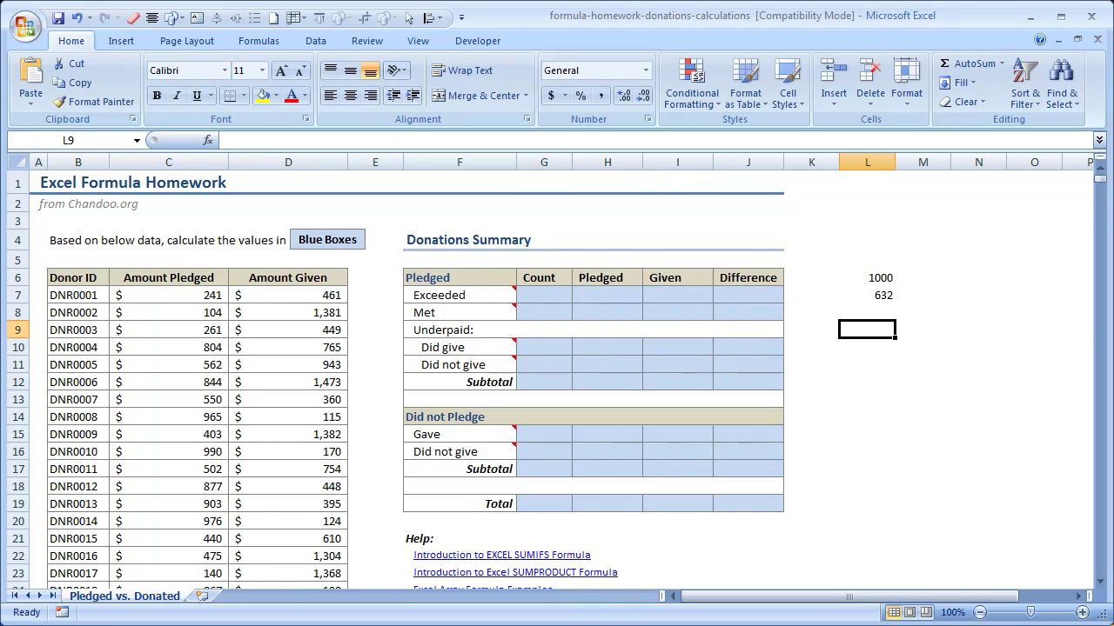
key(Up)
text(=)
text(lst)
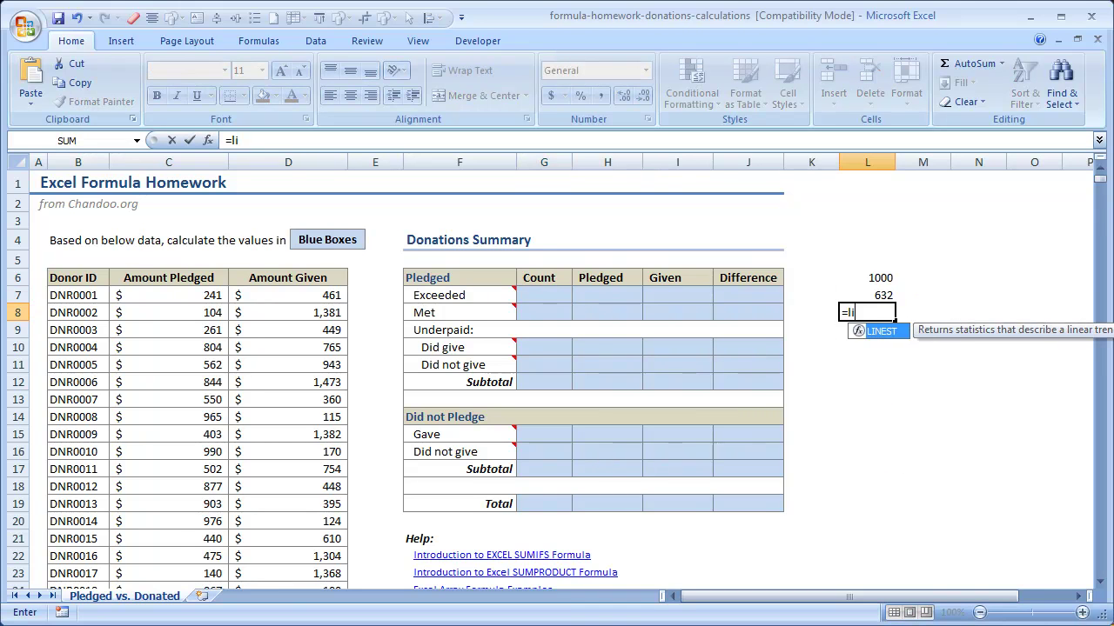
key(Tab)
text(>)
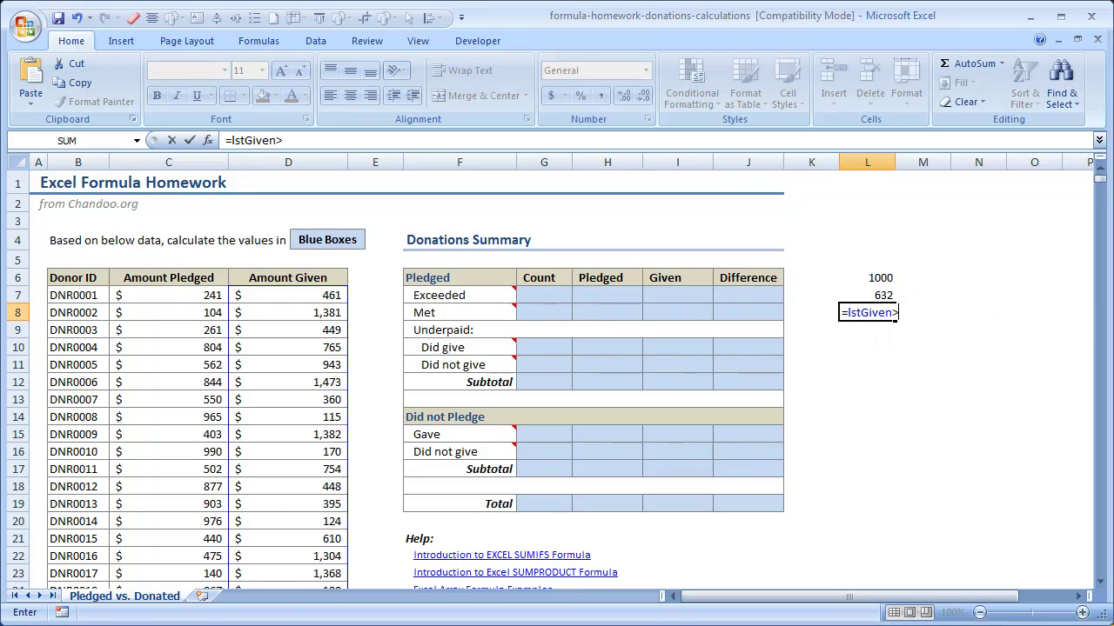
text(lst)
key(Down)
key(Tab)
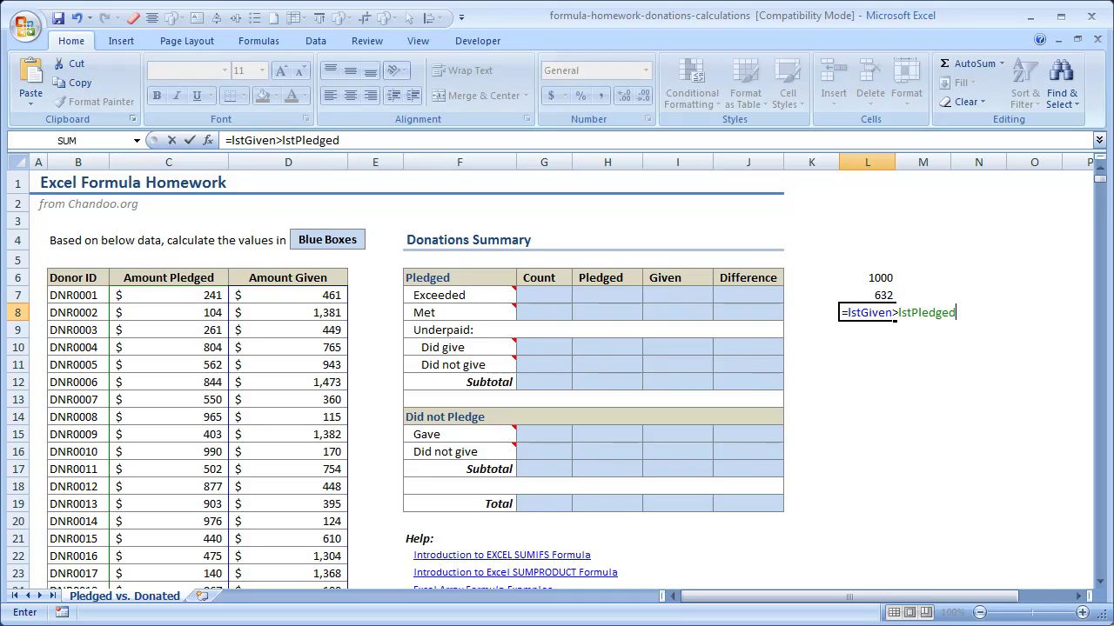
key(ctrl+Return)
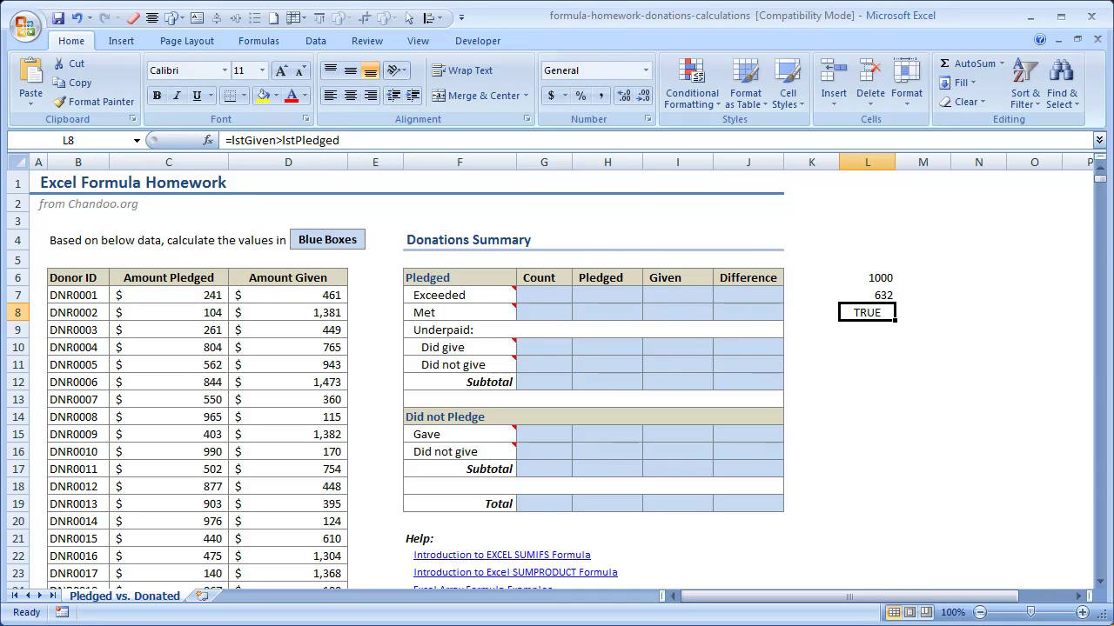
key(F2)
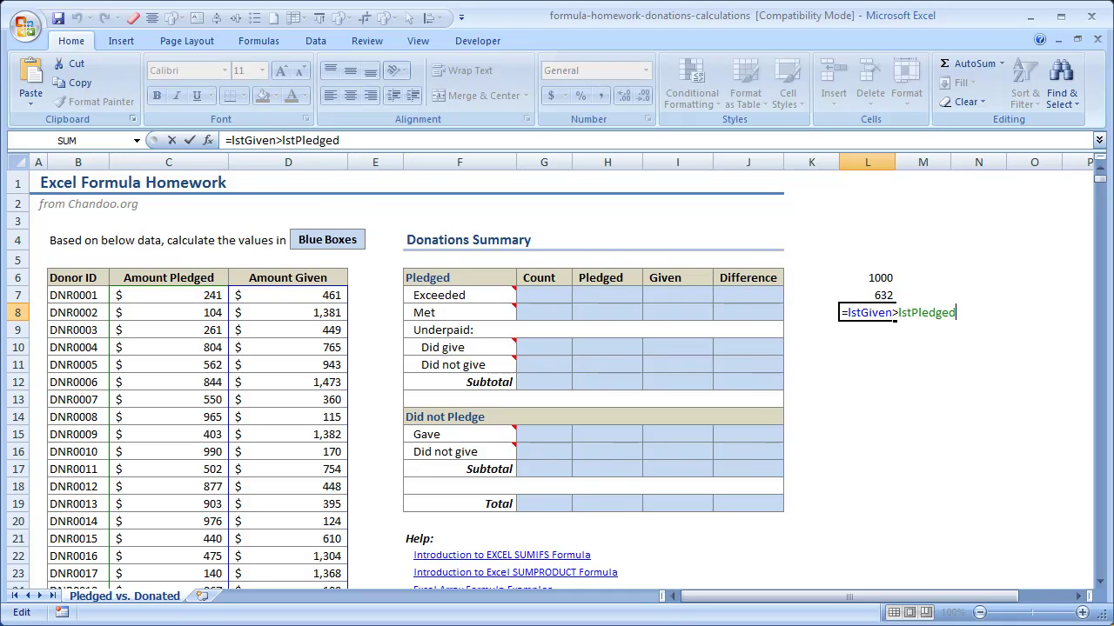
key(Return)
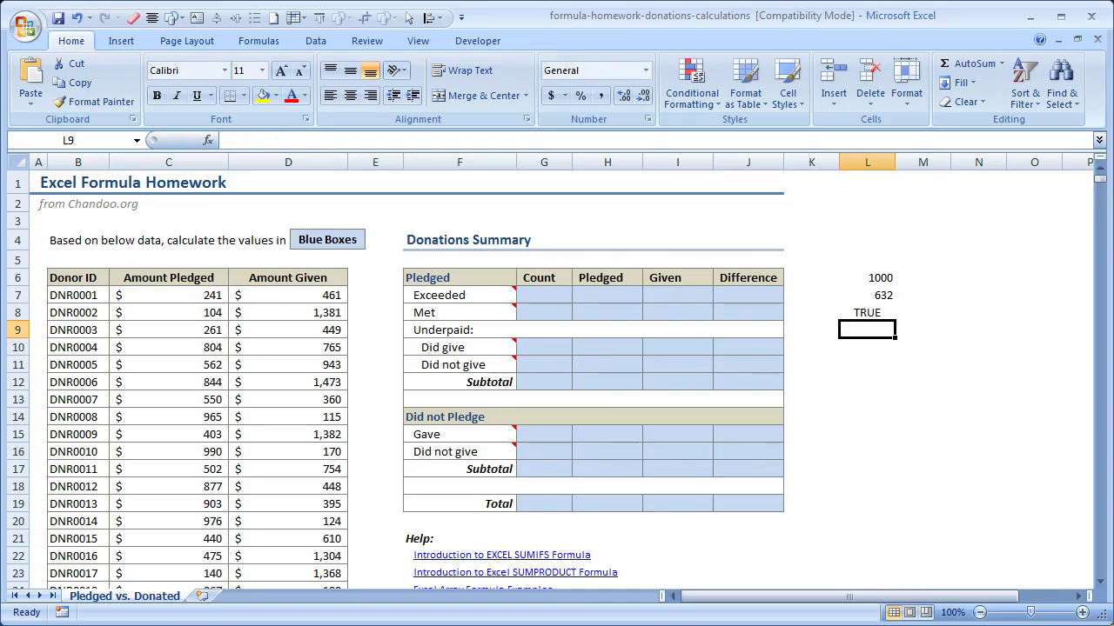
Enter the comparison 5>4 in cell L9, make it the formula =5>4, and review it
text(5>4)
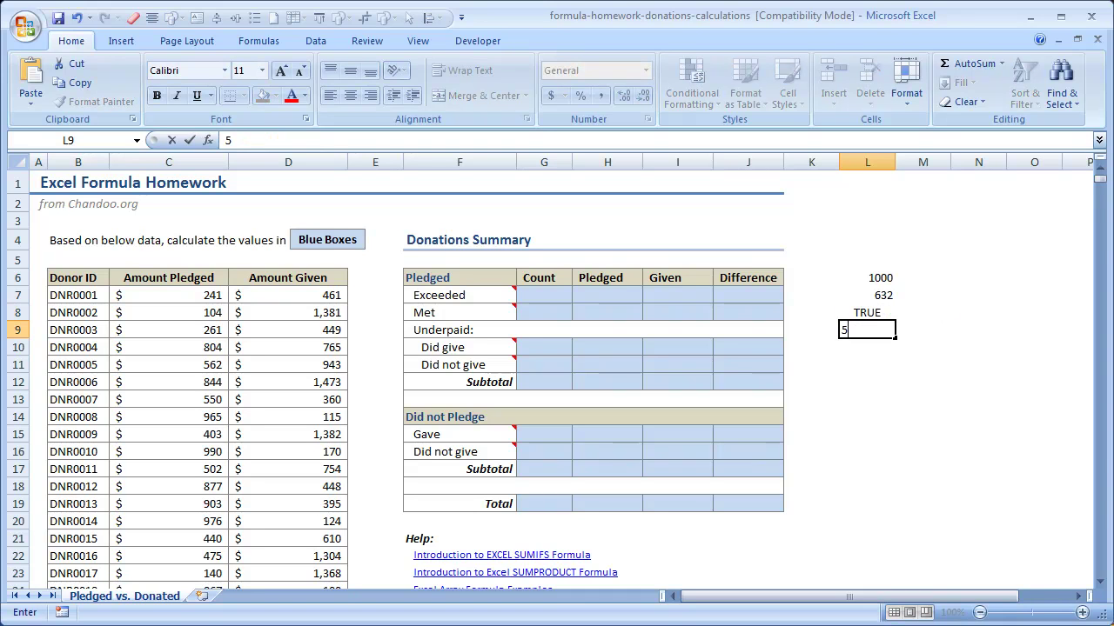
key(Return)
key(Up)
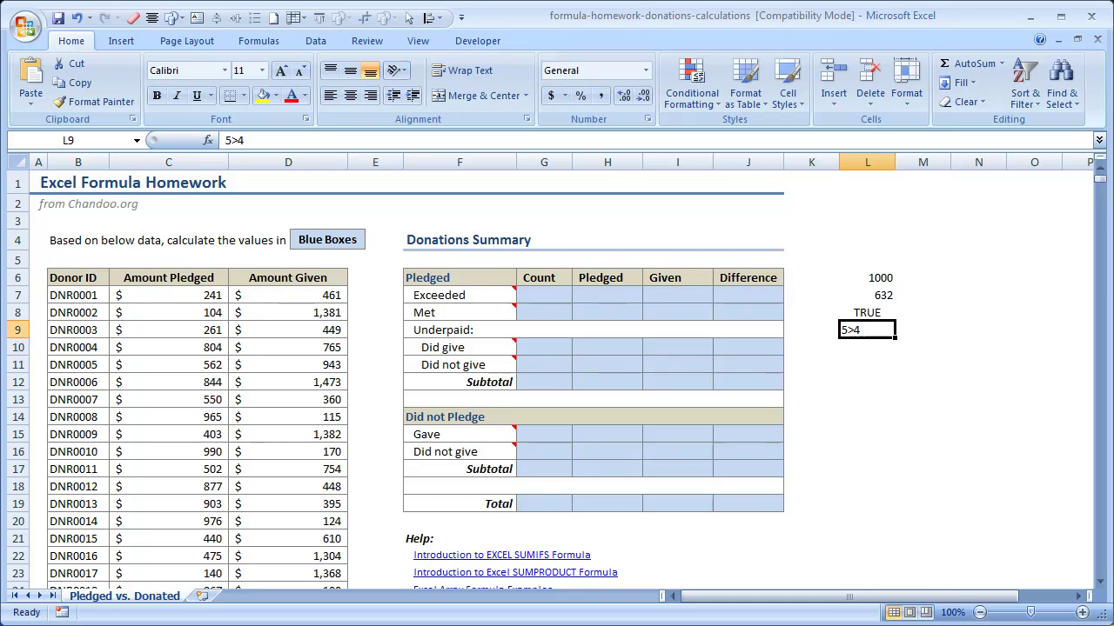
key(F1)
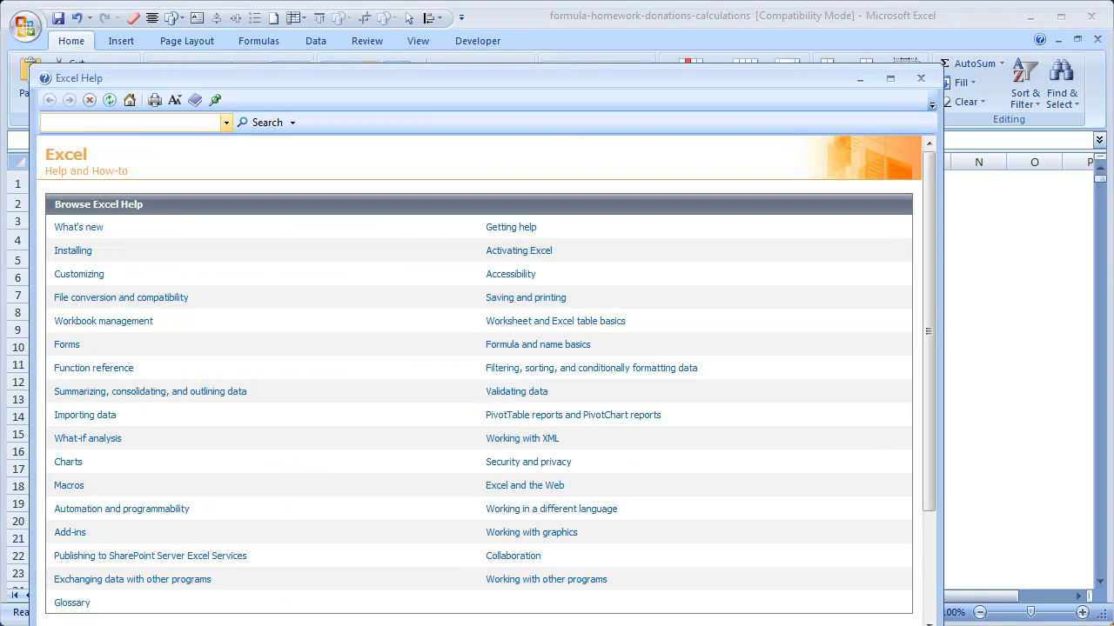
click(920, 78)
double_click(879, 330)
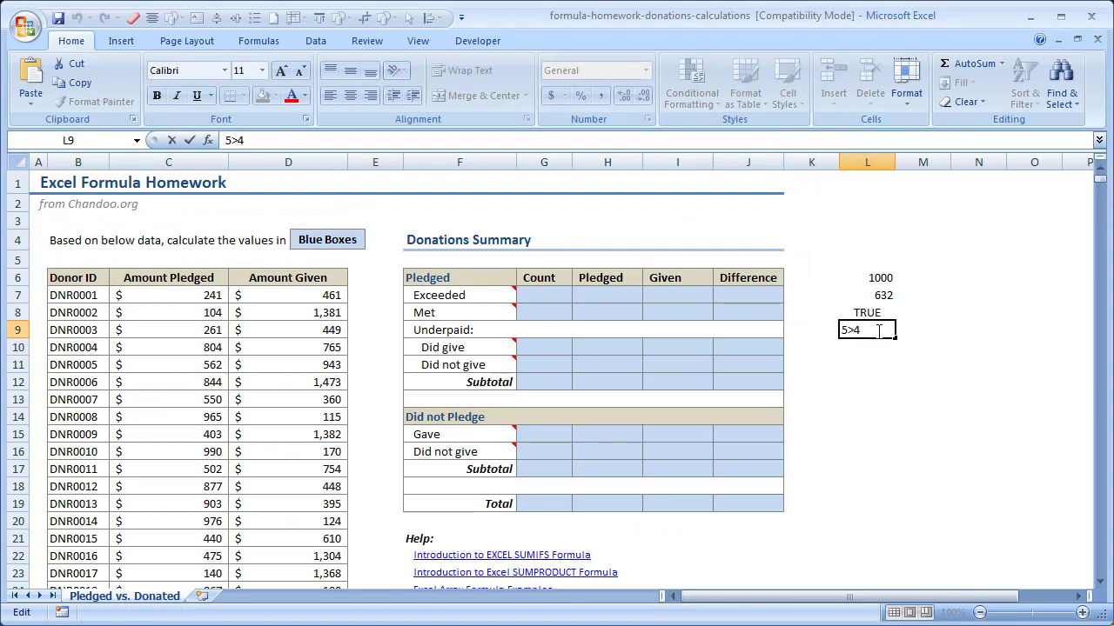
text(=)
key(Return)
click(877, 330)
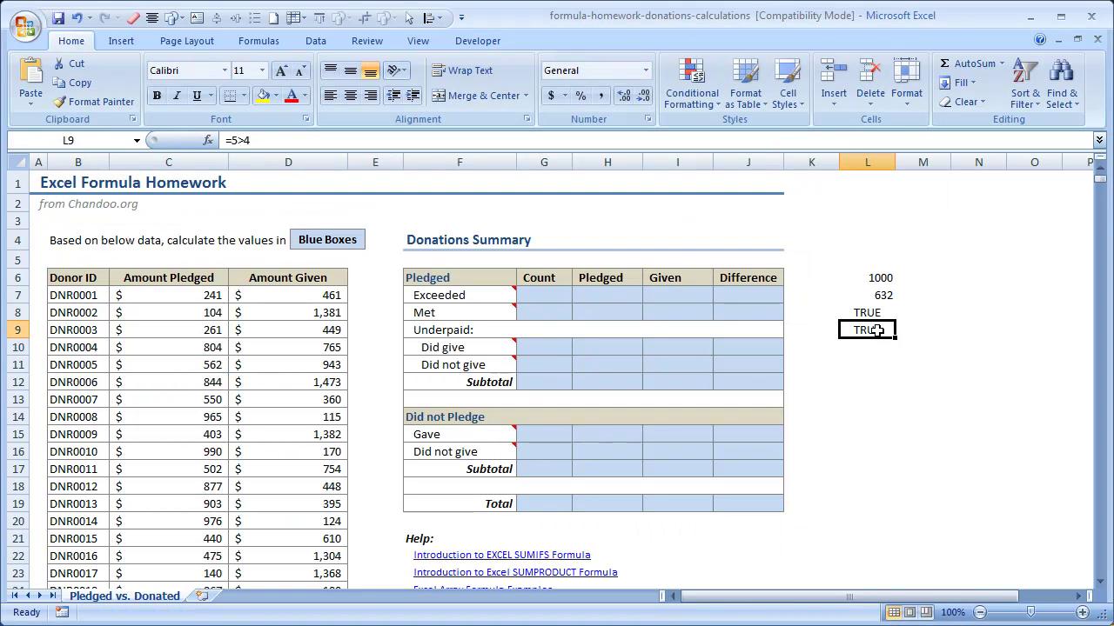
double_click(877, 331)
key(Escape)
Enter the sample values 1, 2 and 3 down cells L11 to L13
click(869, 365)
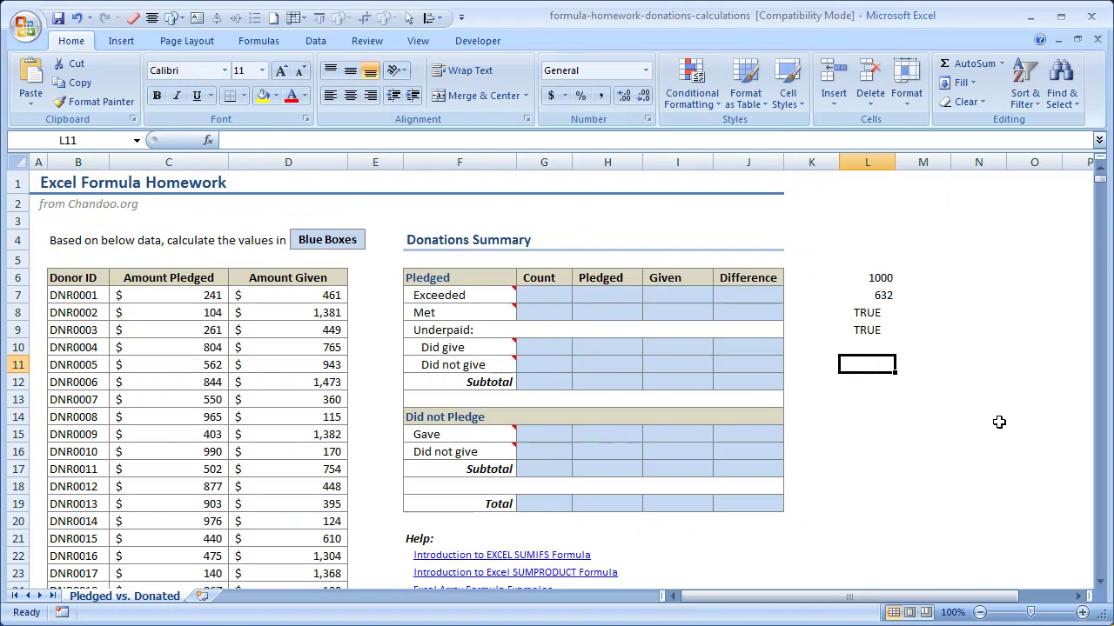
text(1)
key(Return)
text(2)
key(Return)
text(3)
key(Return)
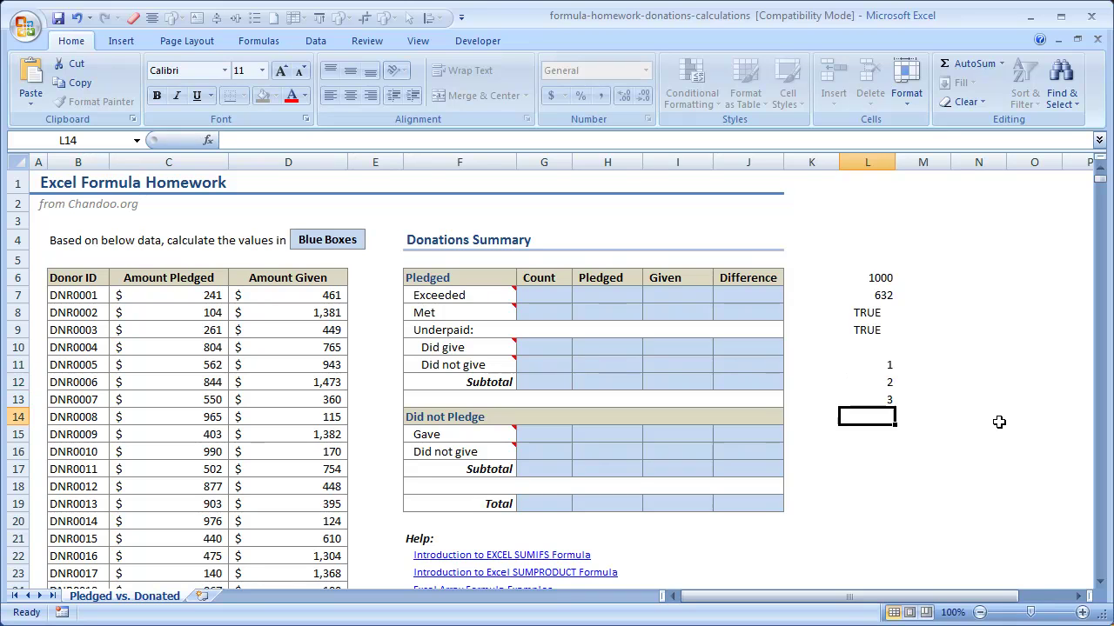
Enter the sample values 0, 0 and 9 down cells M11 to M13
key(Up)
key(Up)
key(Up)
key(Right)
text(0)
key(Return)
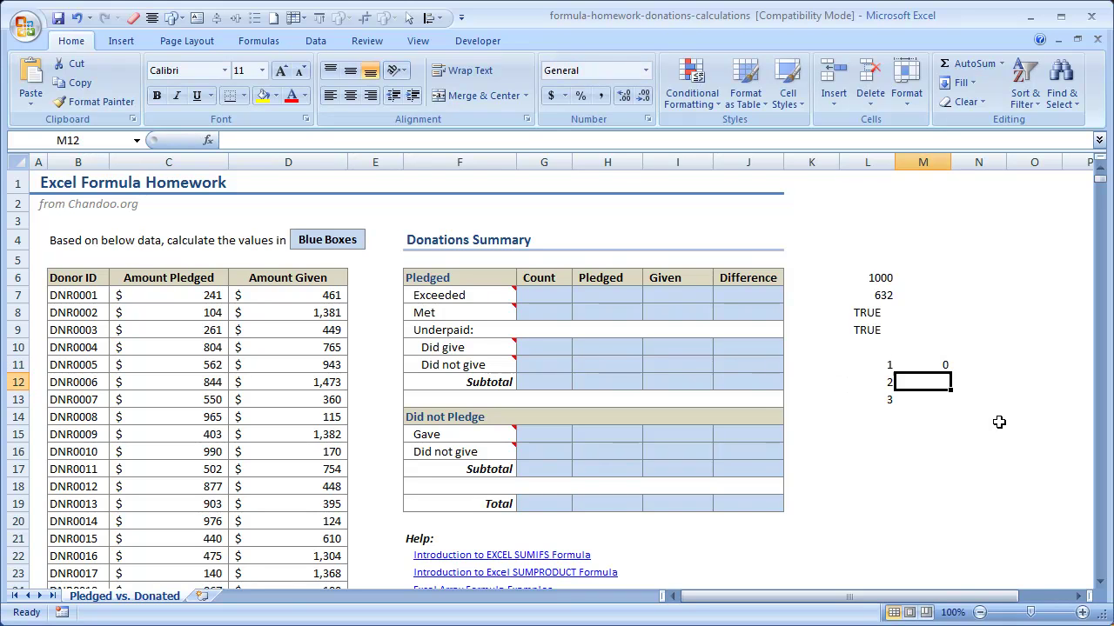
text(0)
key(Return)
text(9)
key(Return)
Enter the formula =M11:M13>L11:L13 in cell L15 and review the ranges it references
key(Down)
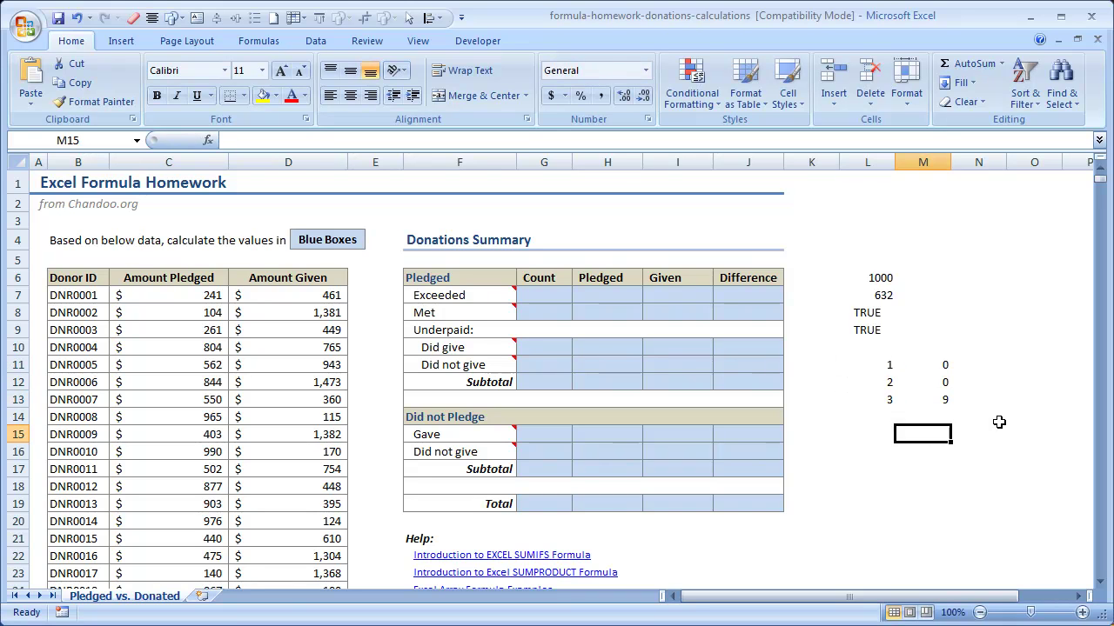
key(Left)
text(=)
key(Up)
key(Up)
key(Up)
key(Up)
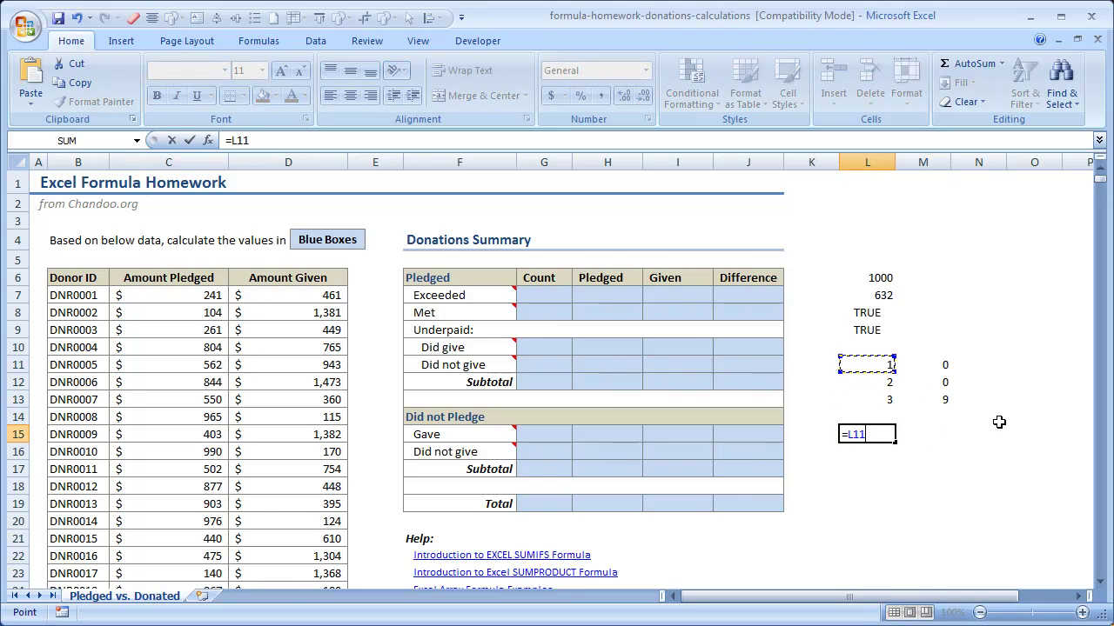
key(Right)
key(shift+Down)
key(shift+Down)
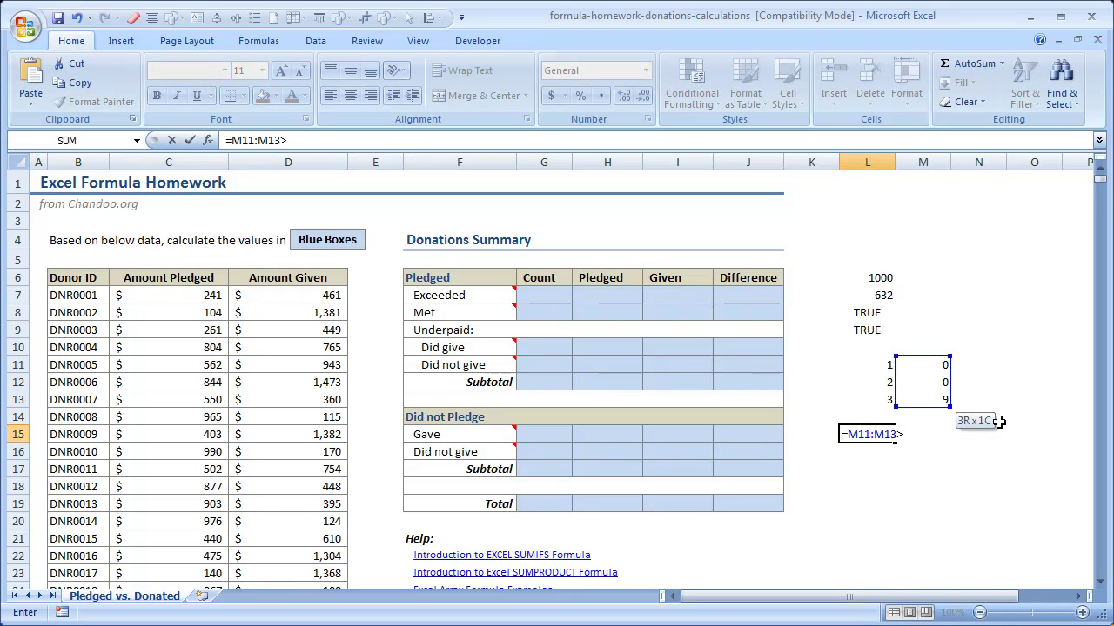
text(>)
key(Left)
key(Up)
key(Right)
key(Up)
key(shift+Up)
key(shift+Up)
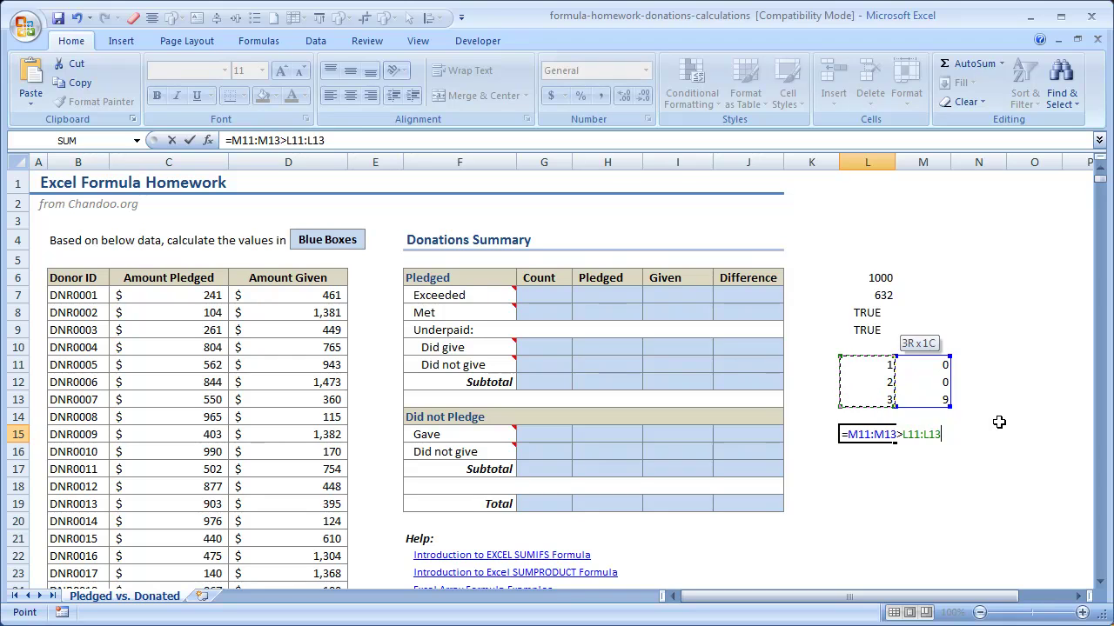
key(Return)
key(Up)
key(F2)
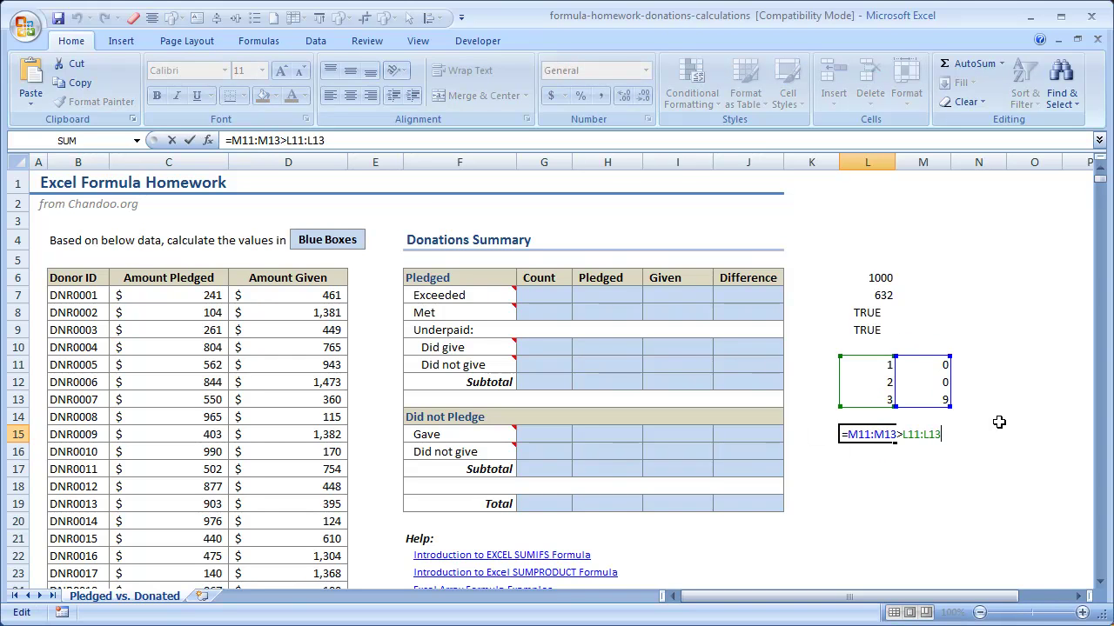
key(Escape)
Examine the lstGiven>lstPledged comparison in L8 and the data ranges it references
key(Up)
key(Up)
key(Up)
key(Up)
key(Up)
key(Up)
key(Up)
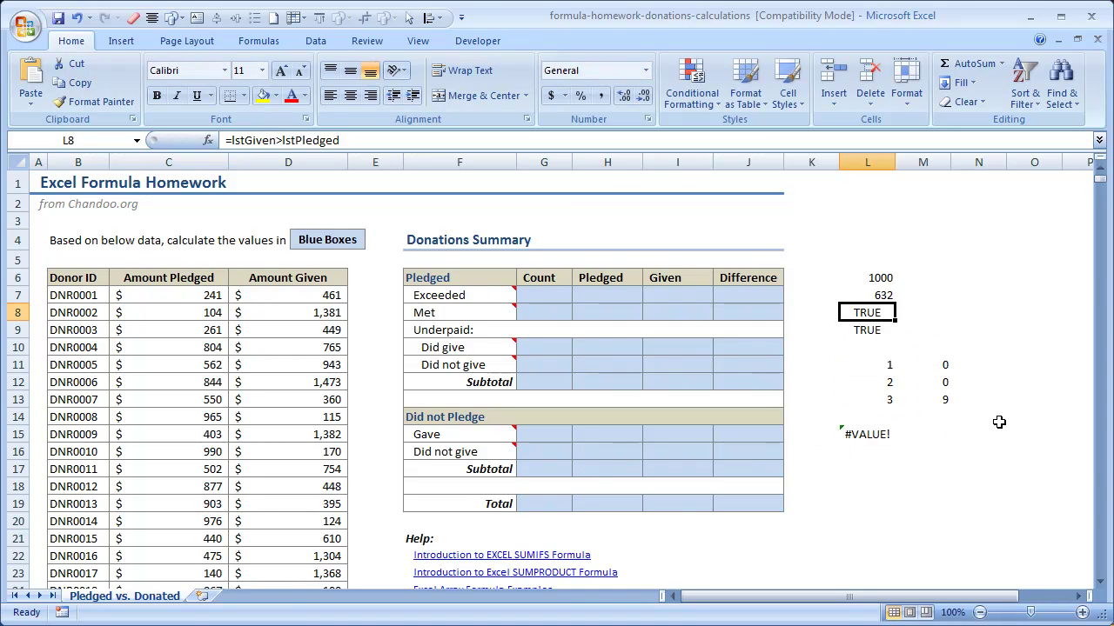
key(F2)
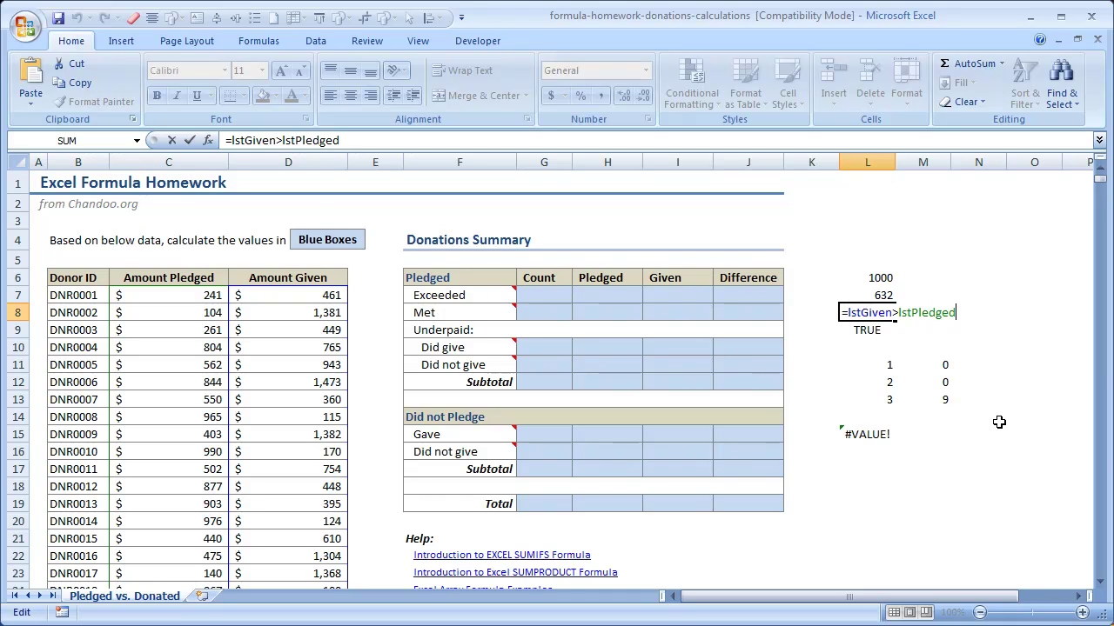
key(Return)
Re-enter L15's comparison of M11:M13 with L11:L13 as an array formula
key(Down)
key(Down)
key(Down)
key(Down)
key(Down)
key(Down)
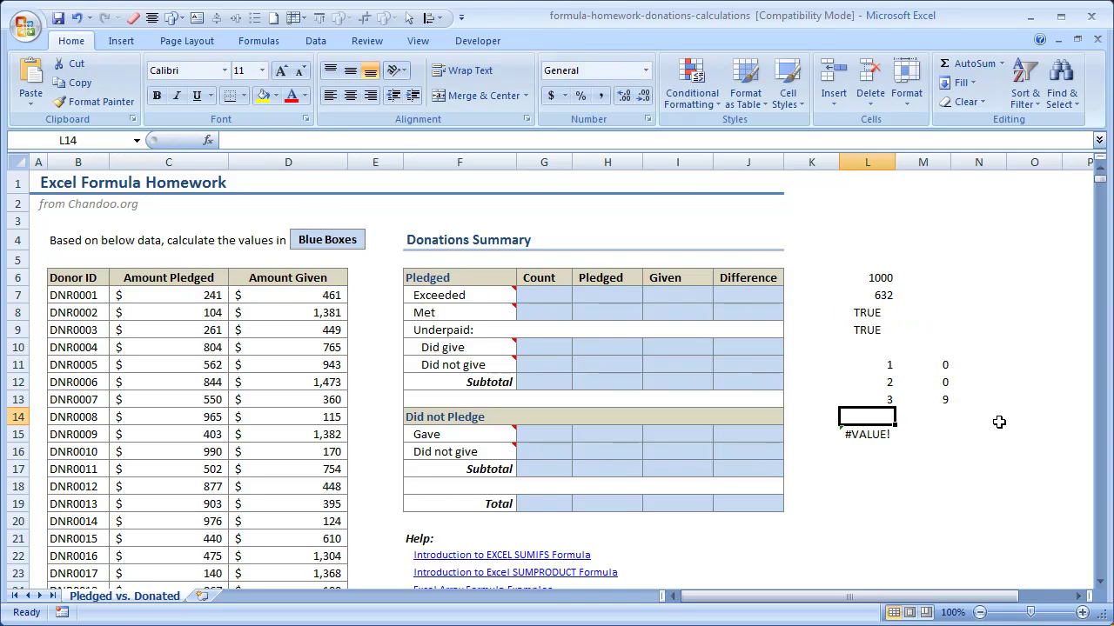
key(F2)
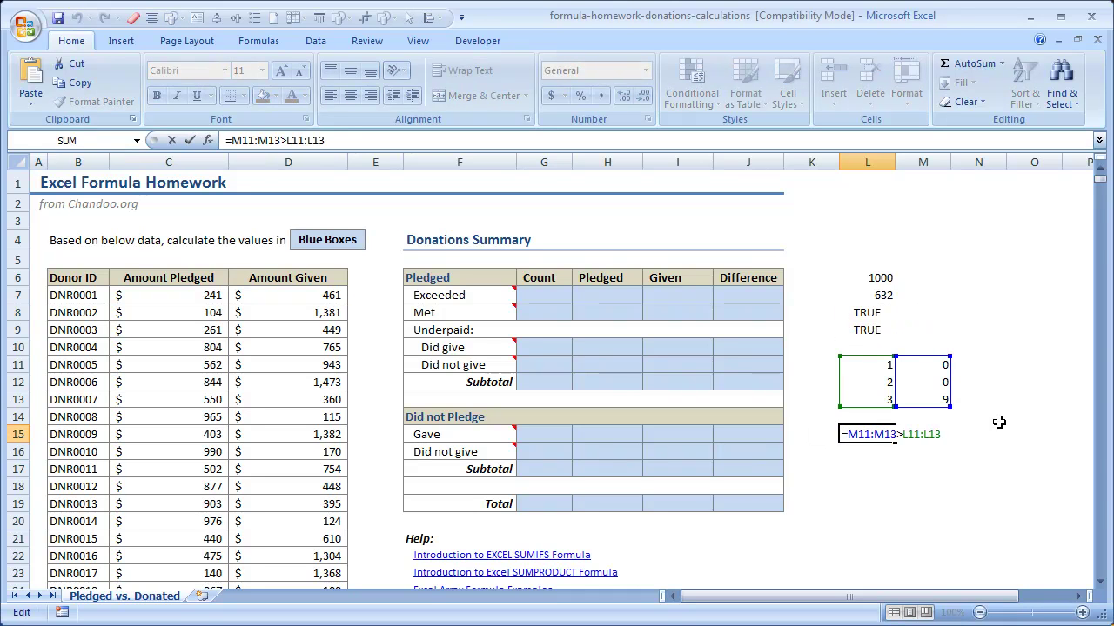
key(ctrl+shift+Return)
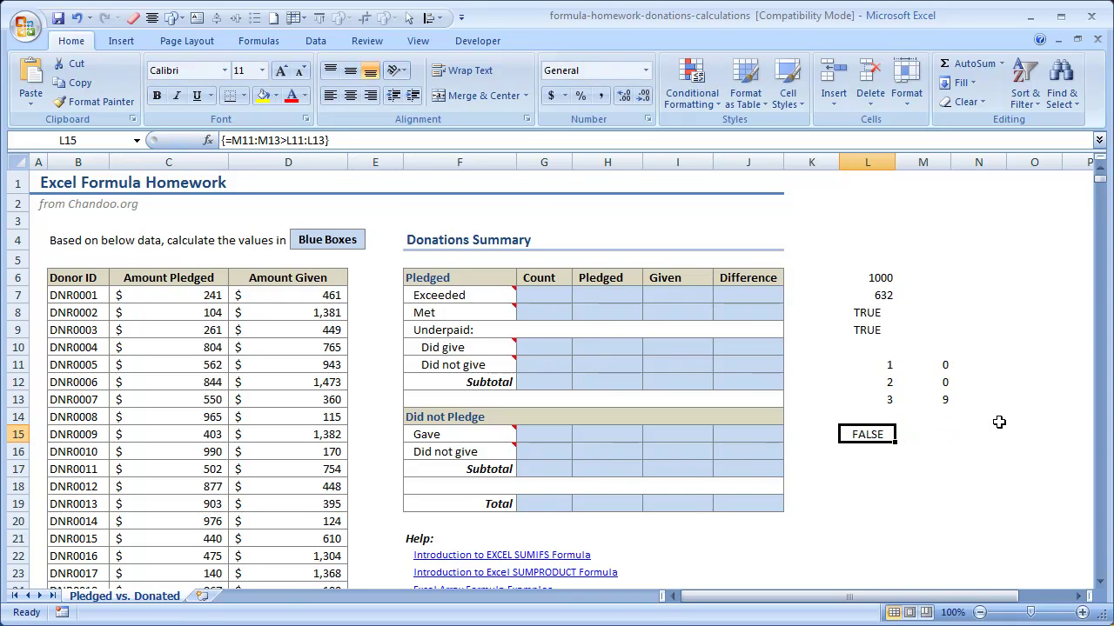
Examine the two sample lists in L11:L13 and M11:M13 that the array formula compares
key(Up)
key(Up)
key(Up)
key(Up)
key(shift+Down)
key(shift+Down)
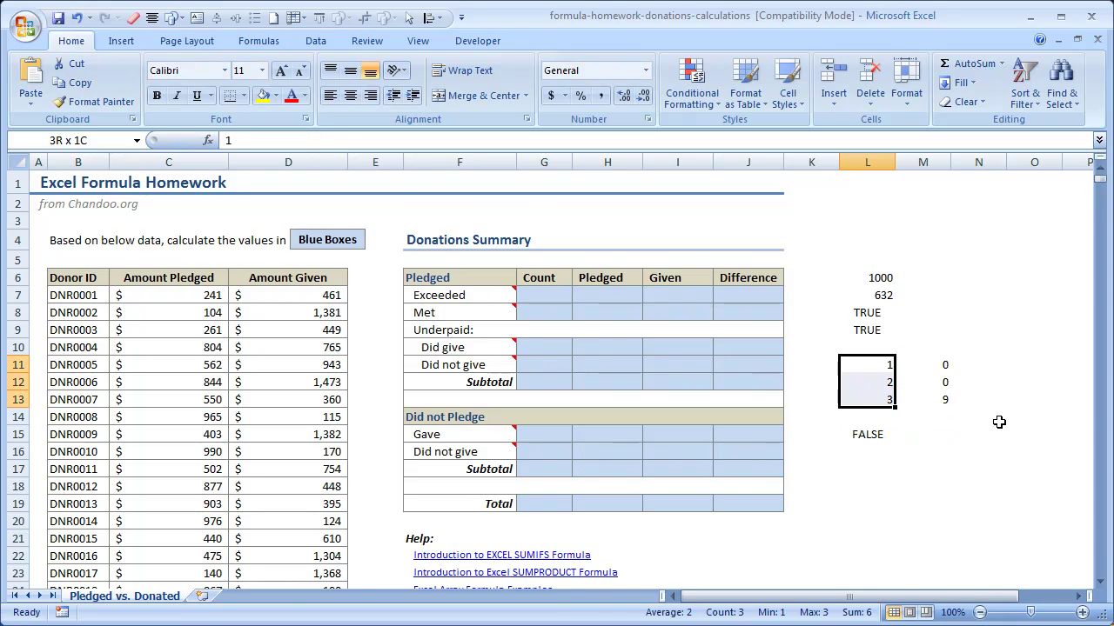
key(Right)
key(shift+Down)
key(shift+Down)
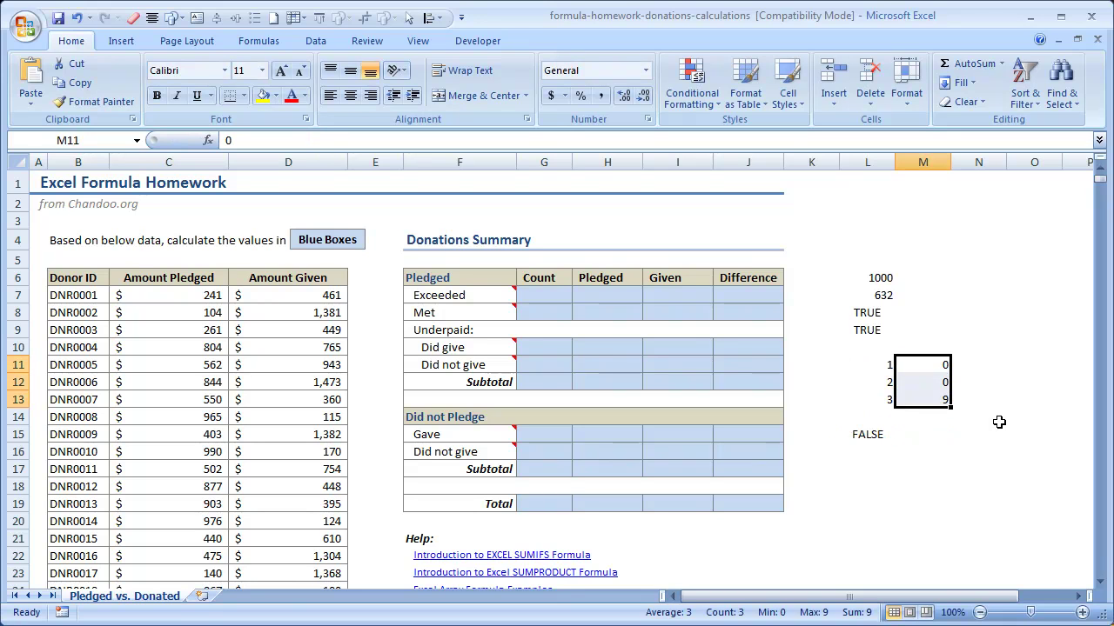
key(Down)
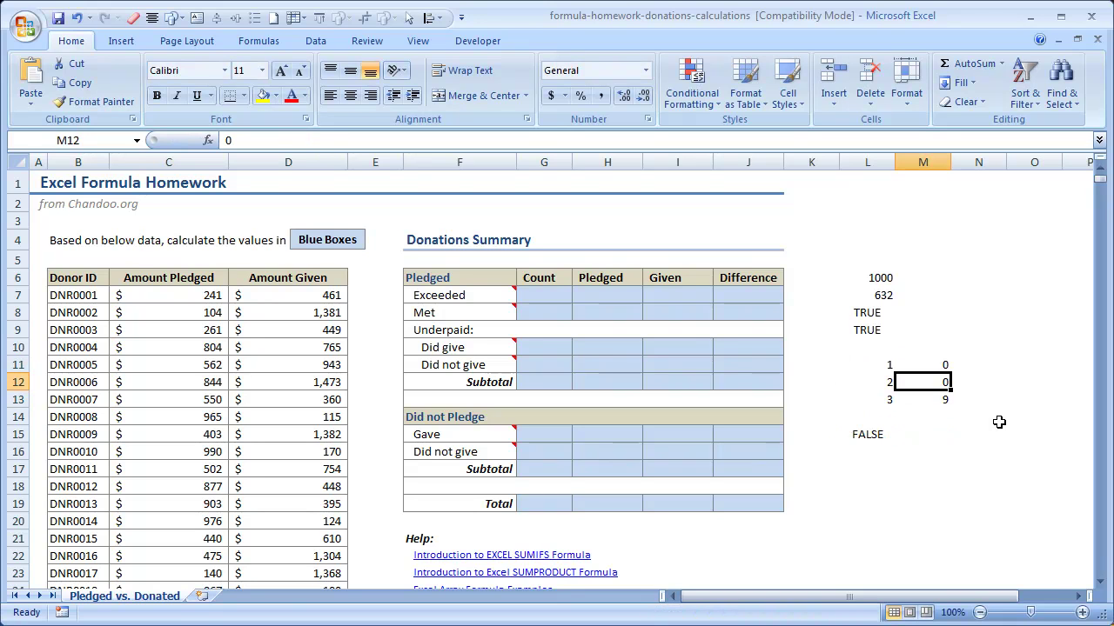
Review the array formula in L15 and its referenced ranges, keeping it as an array formula
key(Down)
key(Down)
key(Down)
key(Left)
key(F2)
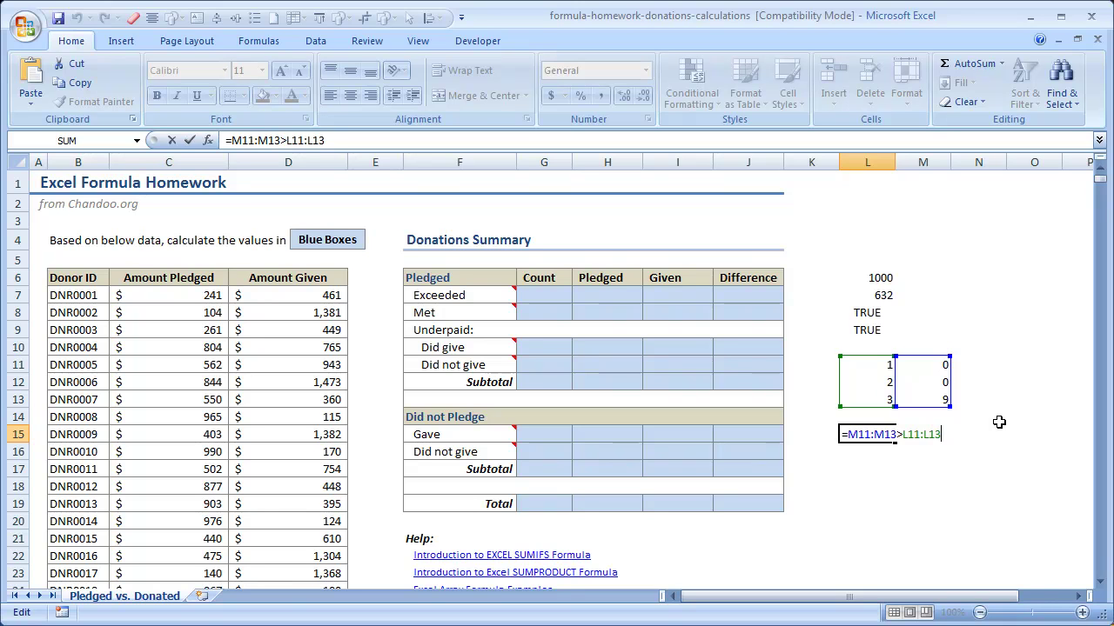
key(ctrl+shift+Return)
Try to enclose the M11:M13>L11:L13 comparison in L15's array formula in parentheses
key(F2)
drag(943, 435, 849, 435)
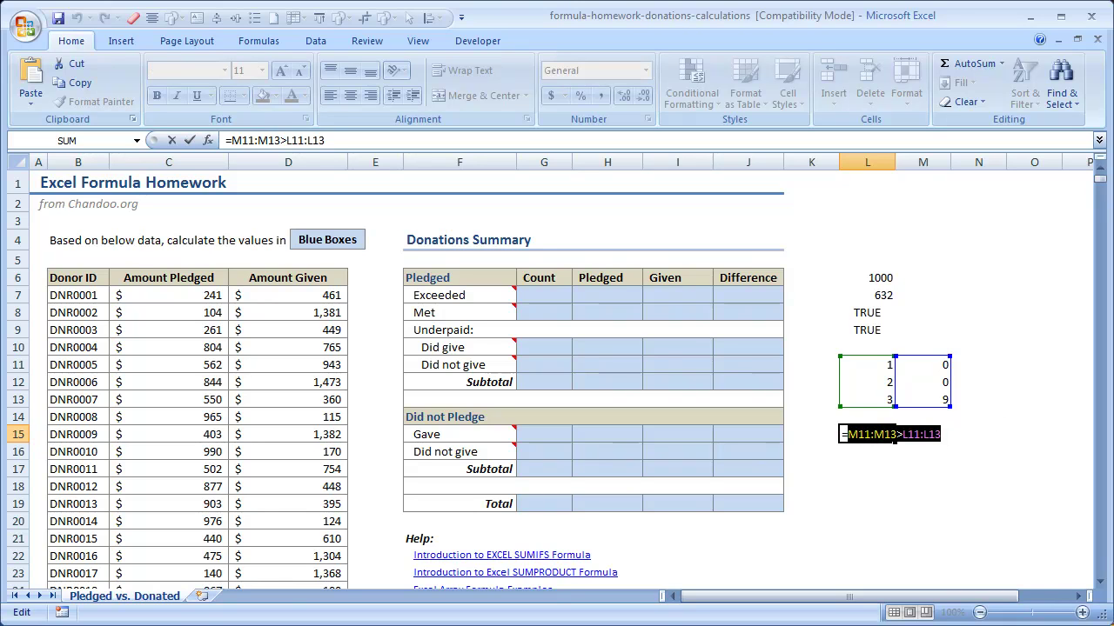
text((M11:M13>L11:L13))
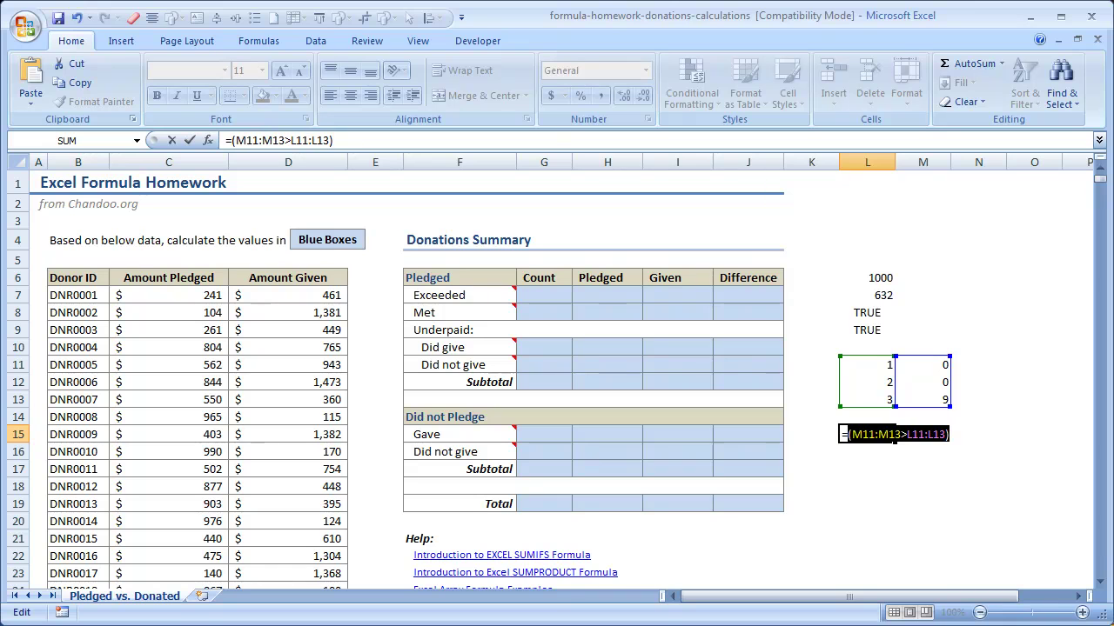
key(ctrl+shift+Return)
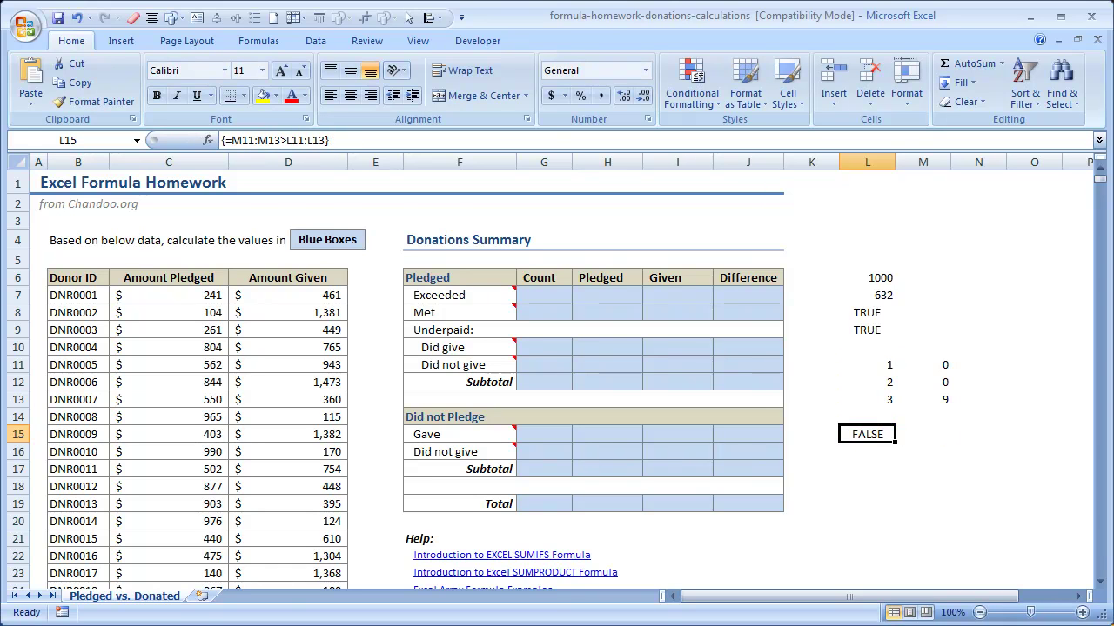
Wrap the M11:M13>L11:L13 comparison in L15's formula in a SUM function
key(F2)
key(Home)
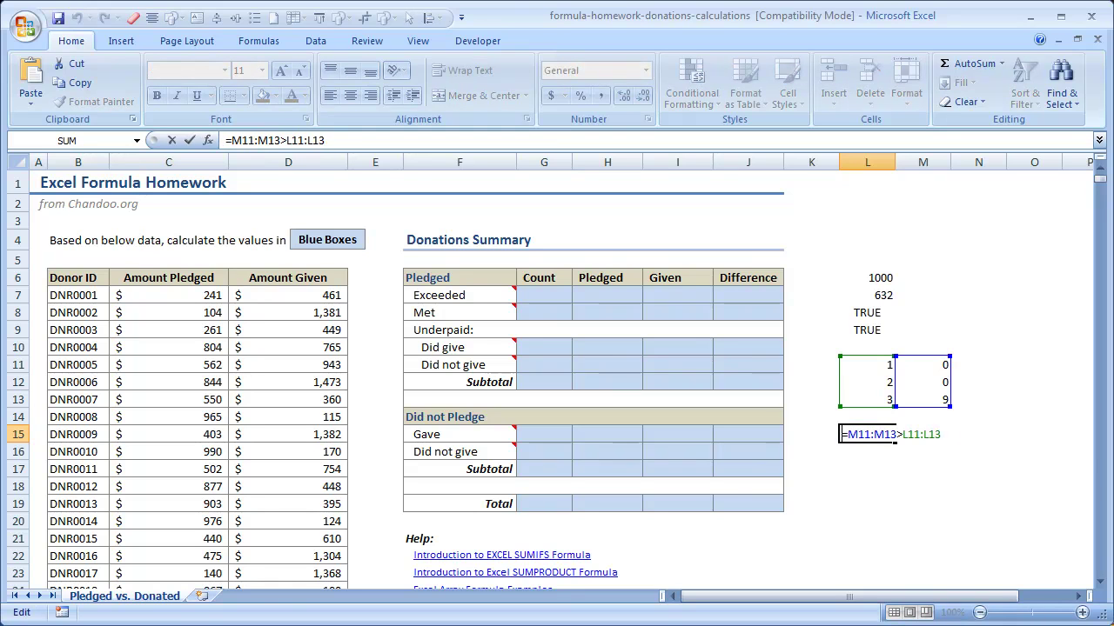
text(count)
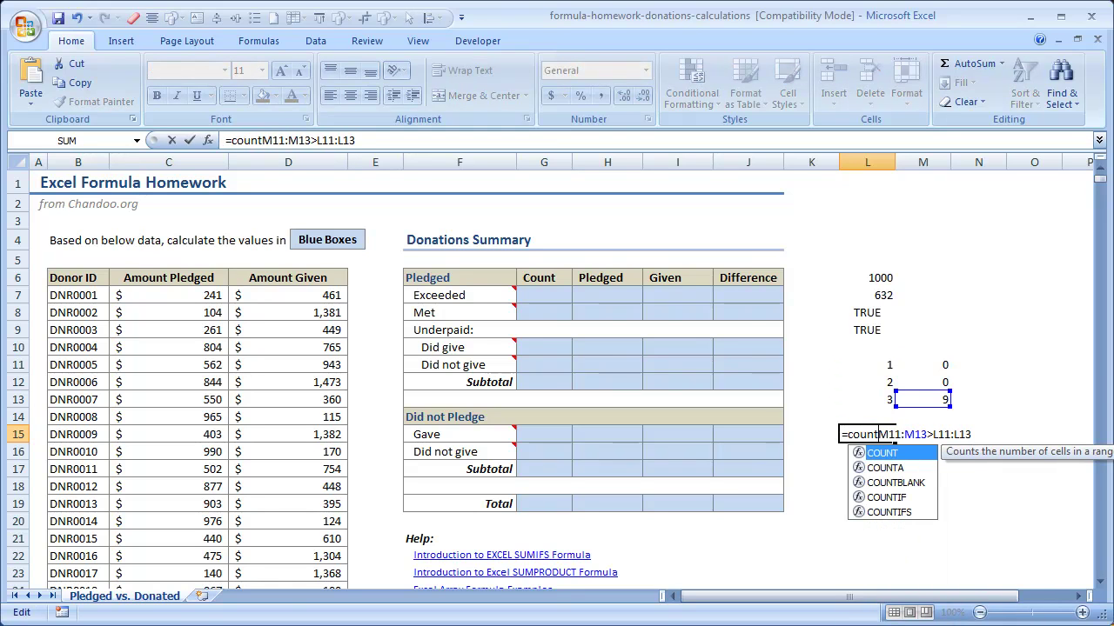
text(()
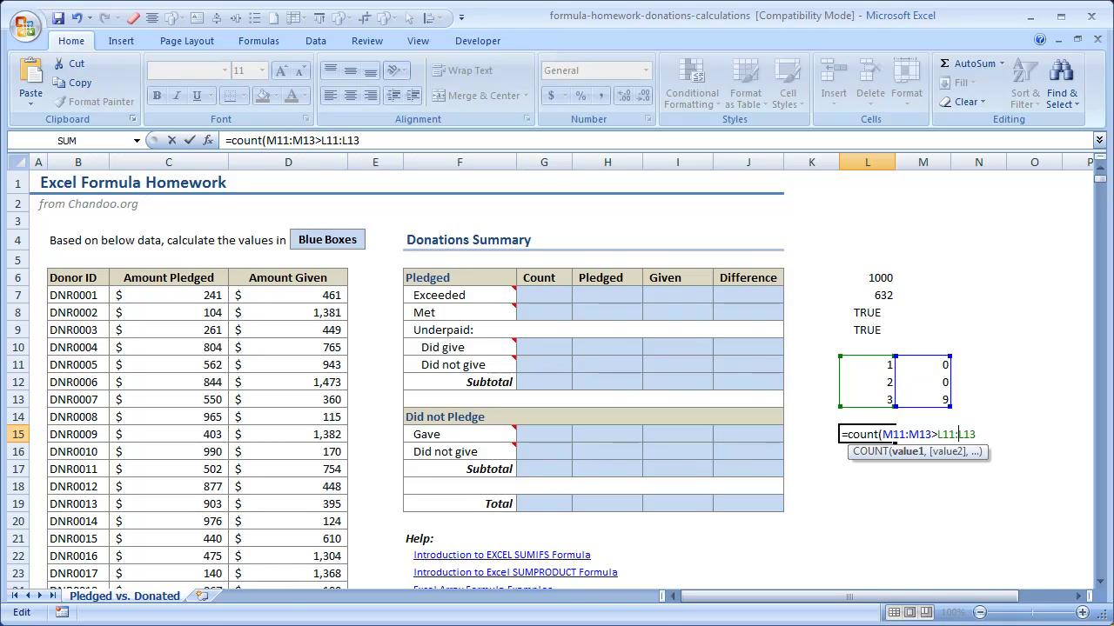
key(Left)
key(shift+Left)
key(shift+Left)
key(shift+Left)
key(shift+Left)
key(shift+Left)
text(sum)
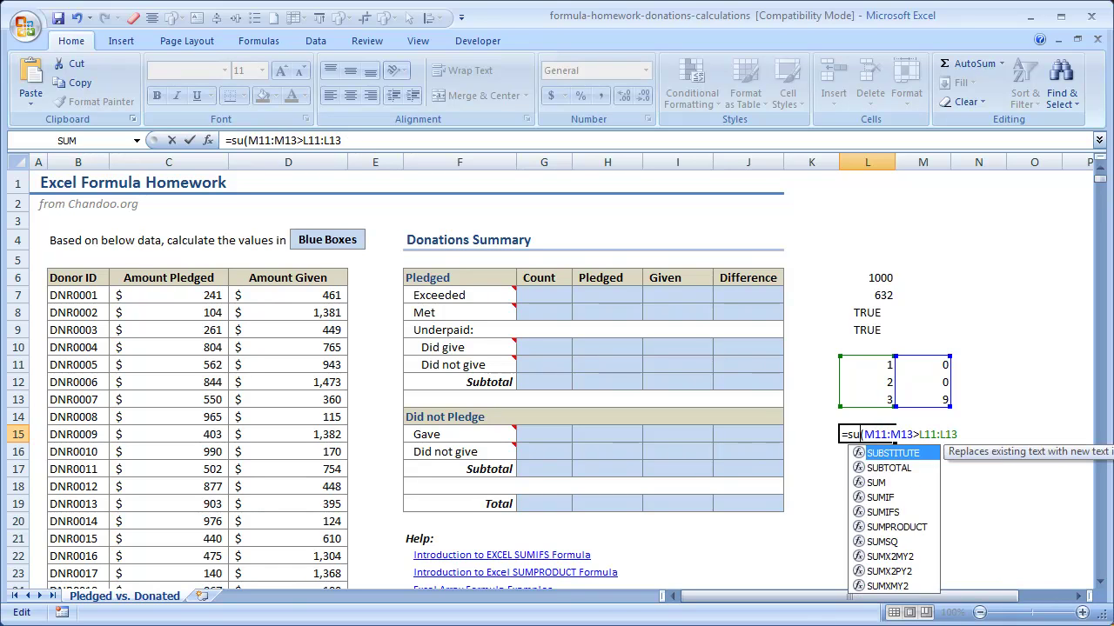
key(End)
text())
Examine the M11:M13>L11:L13 argument inside L15's SUM formula by highlighting it
key(shift+Left)
key(shift+Left)
key(shift+Left)
key(shift+Left)
key(shift+Left)
key(shift+Left)
key(shift+Left)
key(shift+Left)
key(shift+Left)
key(shift+Left)
key(shift+Left)
key(shift+Left)
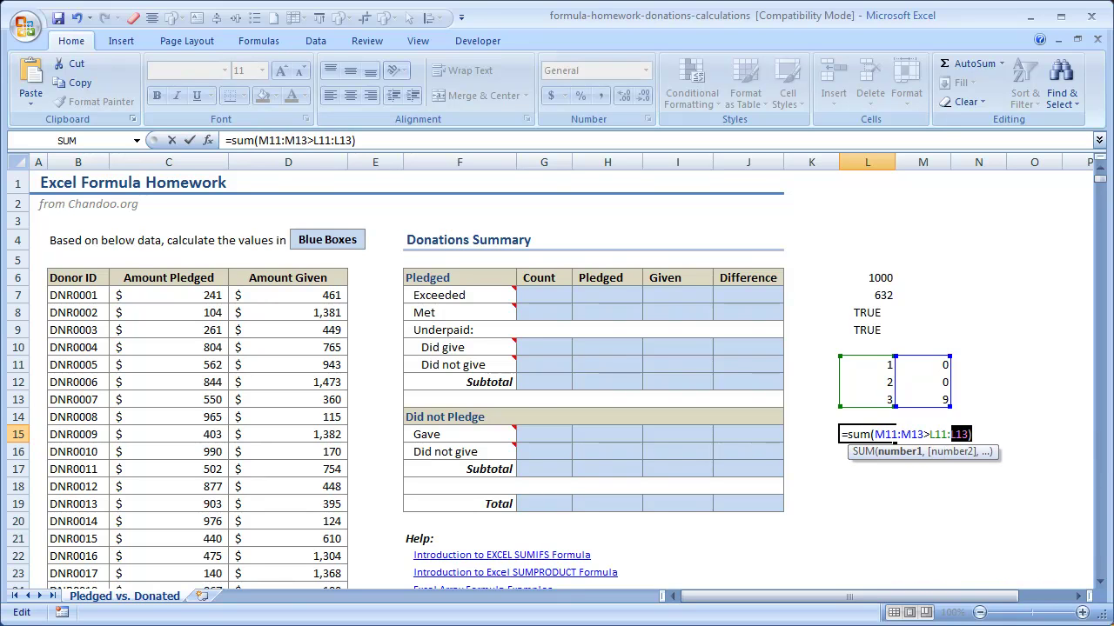
key(shift+Left)
key(shift+Left)
key(shift+Left)
key(shift+Left)
key(shift+Left)
key(shift+Left)
key(shift+Left)
key(shift+Left)
key(shift+Right)
key(shift+Right)
key(shift+Right)
key(shift+Right)
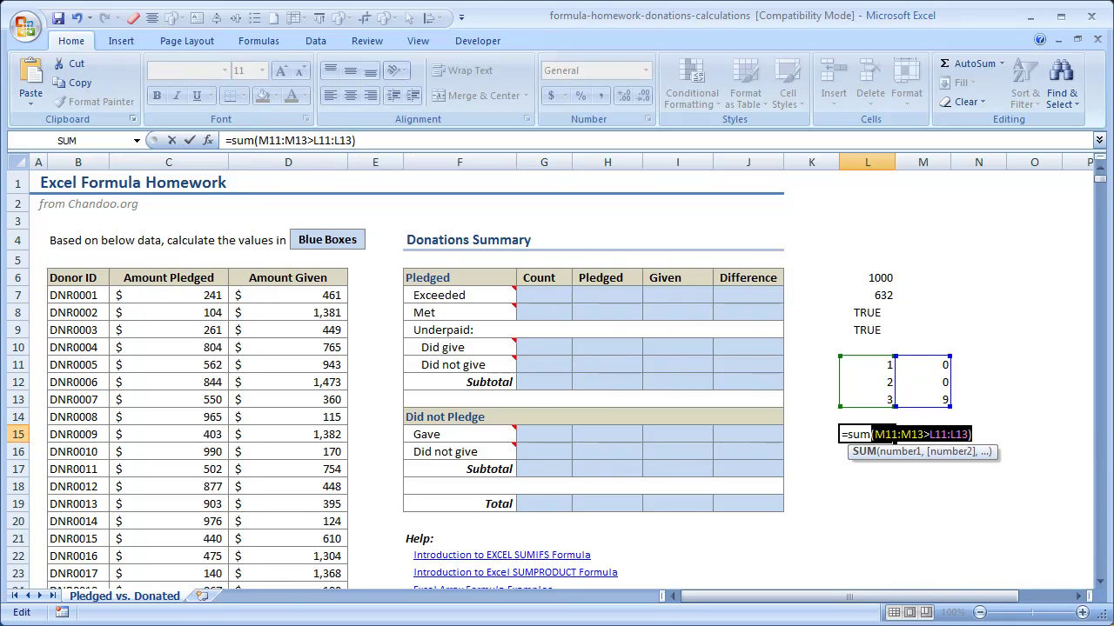
key(Left)
key(shift+Right)
key(shift+Right)
key(shift+Right)
key(shift+Right)
key(shift+Right)
key(shift+Right)
key(shift+Right)
key(shift+Right)
key(shift+Right)
key(shift+Right)
key(shift+Right)
key(shift+Right)
key(shift+Right)
key(shift+Right)
key(shift+Right)
key(shift+Right)
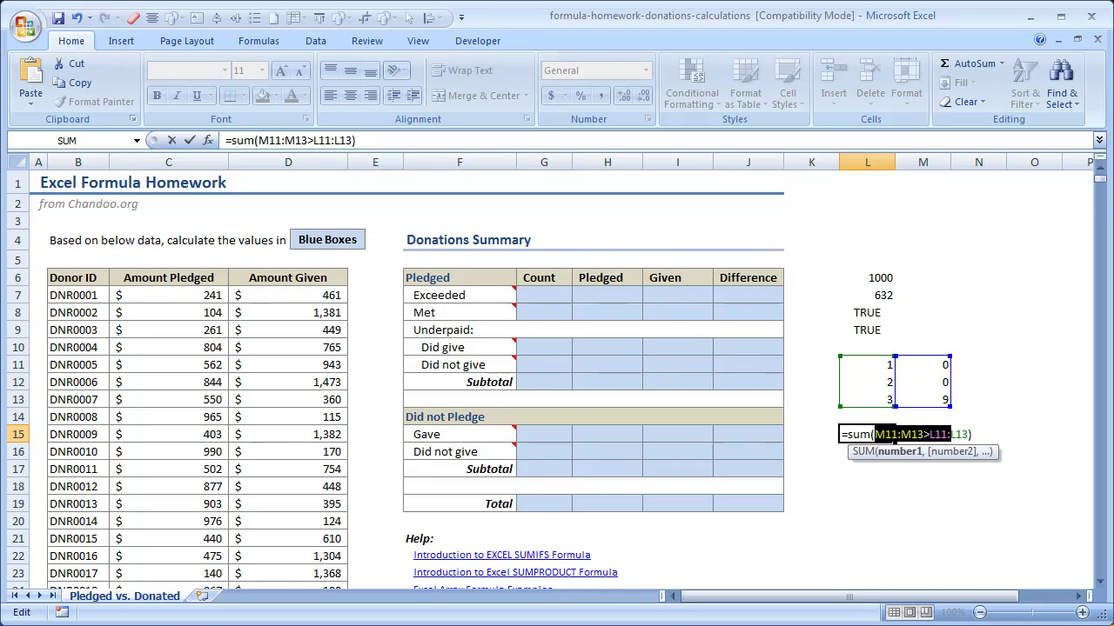
key(shift+Left)
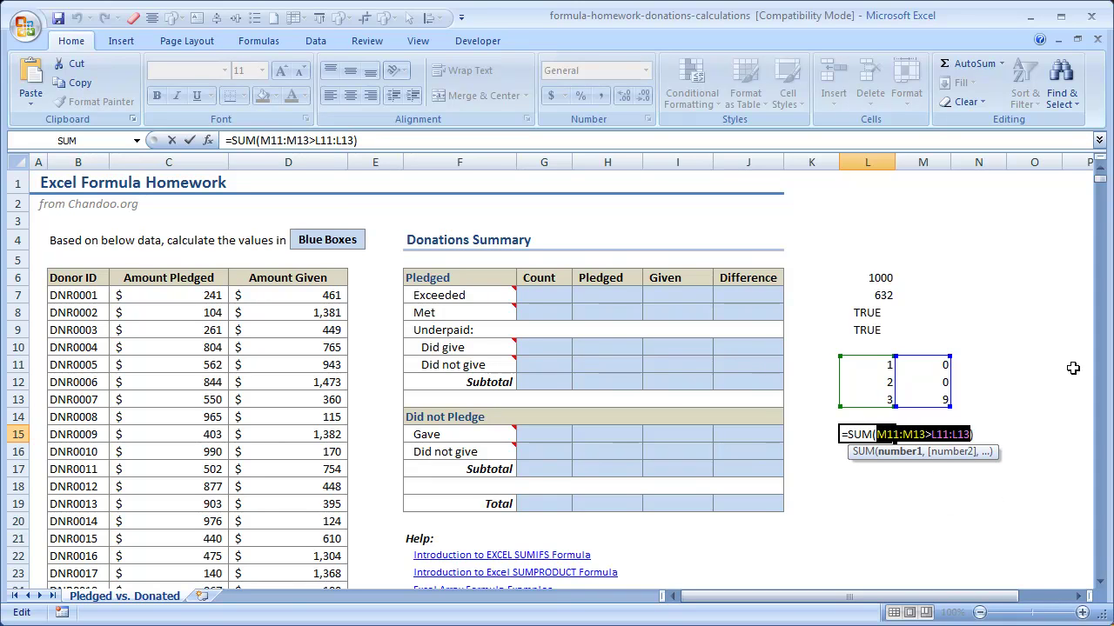
drag(970, 434, 877, 434)
Enter L15's formula =SUM(M11:M13>L11:L13) as an array formula
click(259, 41)
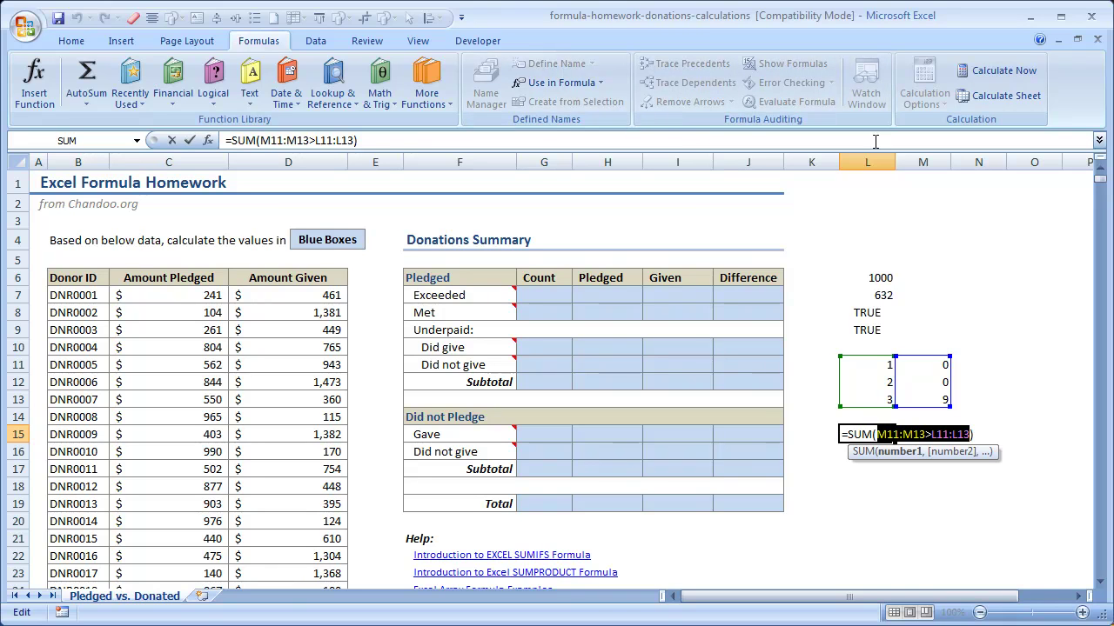
click(889, 434)
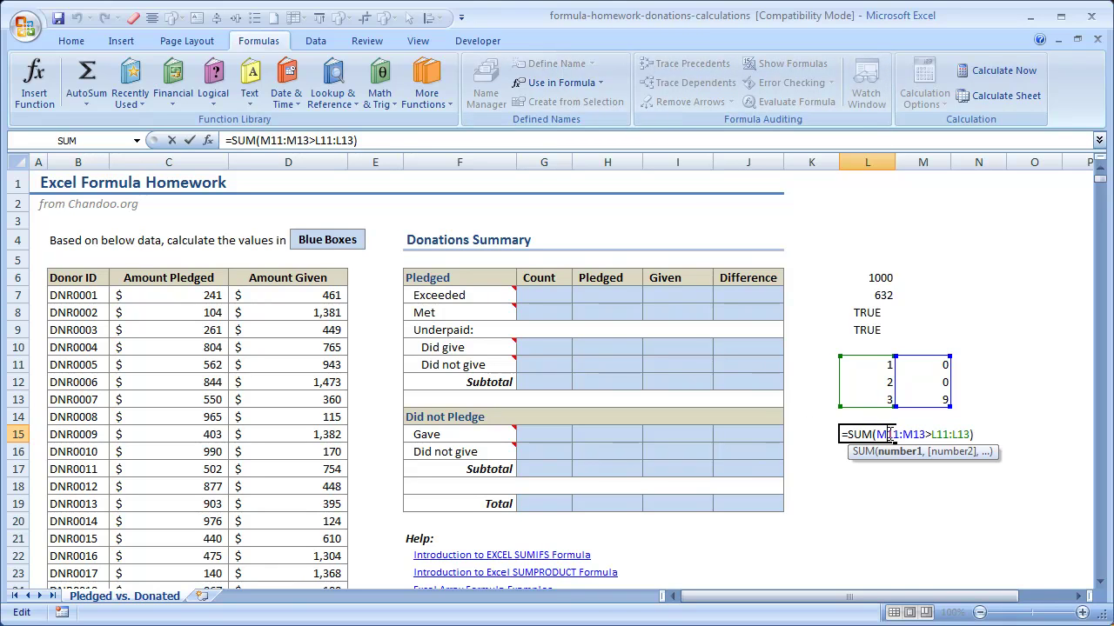
key(ctrl+shift+Return)
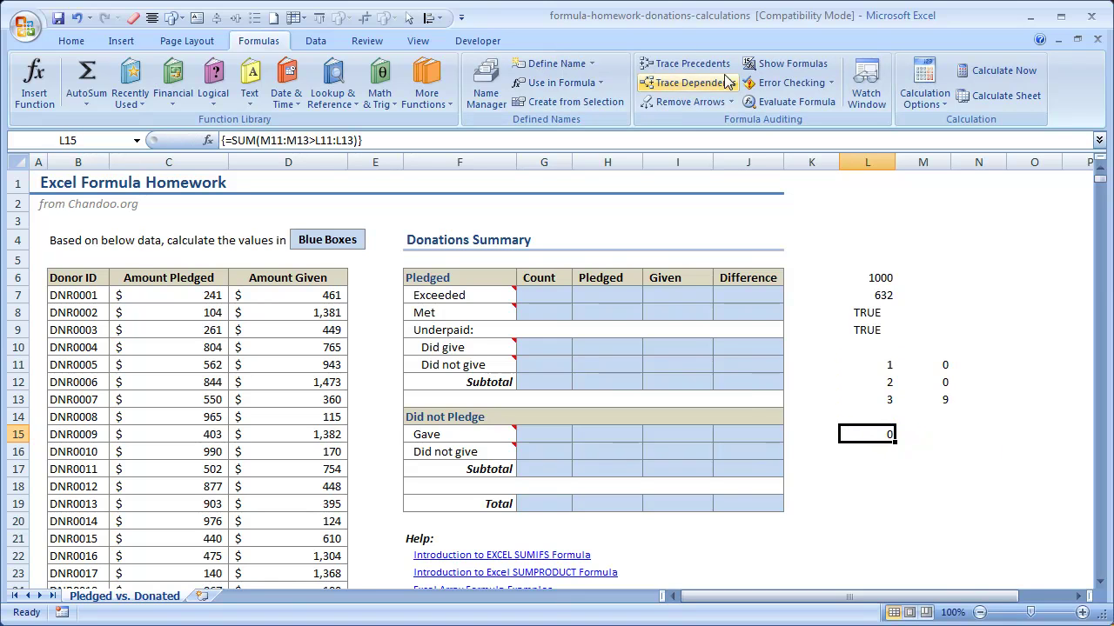
Use Evaluate Formula on L15 to evaluate the M11:M13>L11:L13 comparison, then close the evaluation
click(793, 102)
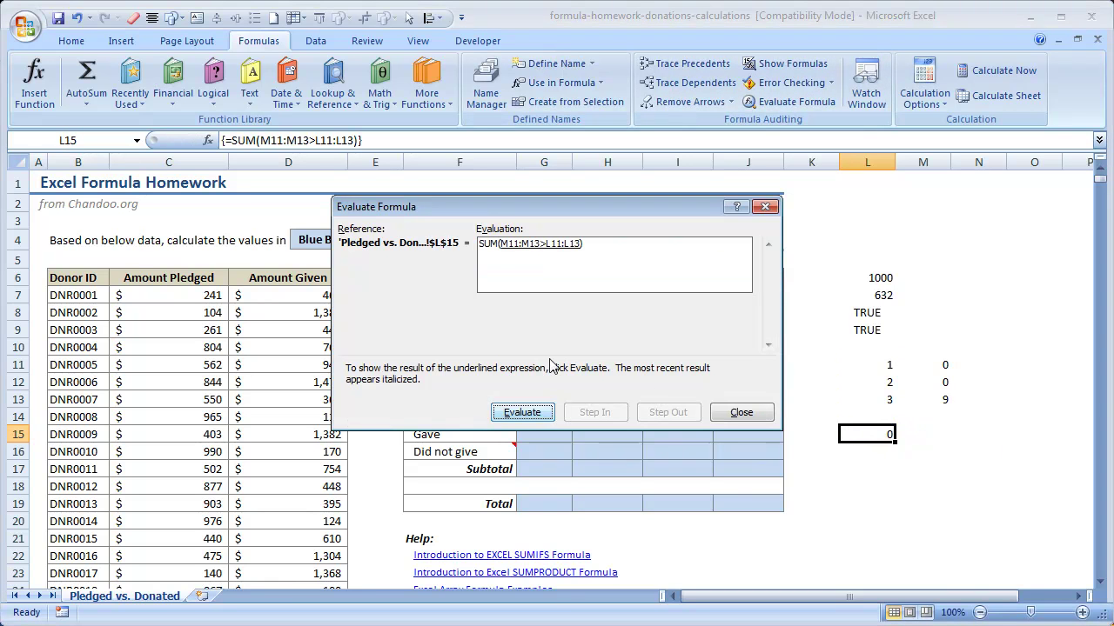
click(522, 412)
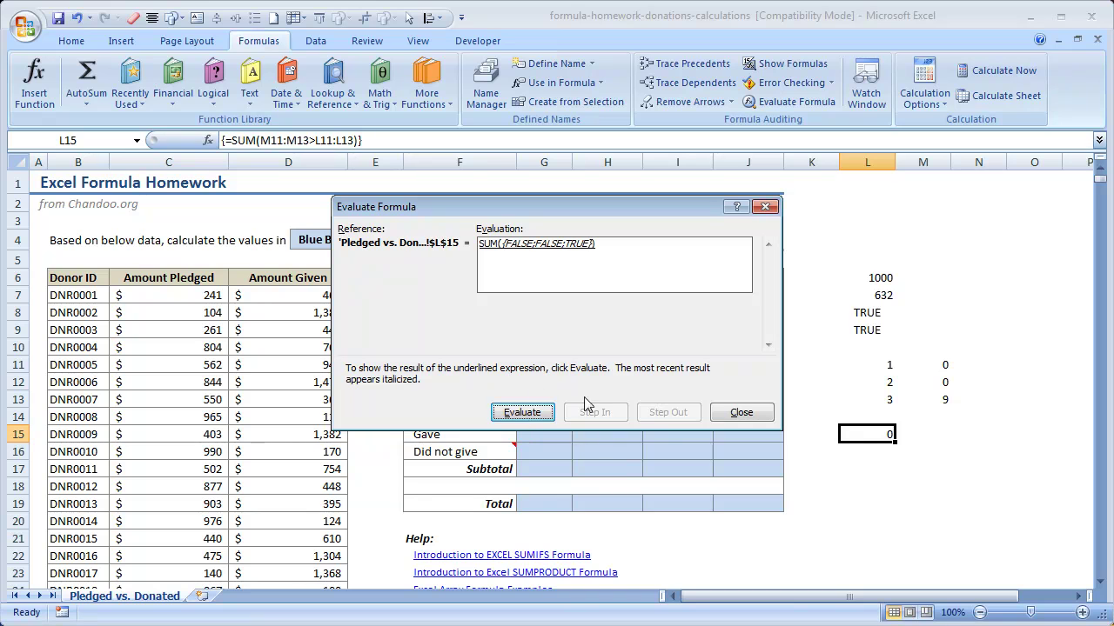
click(740, 413)
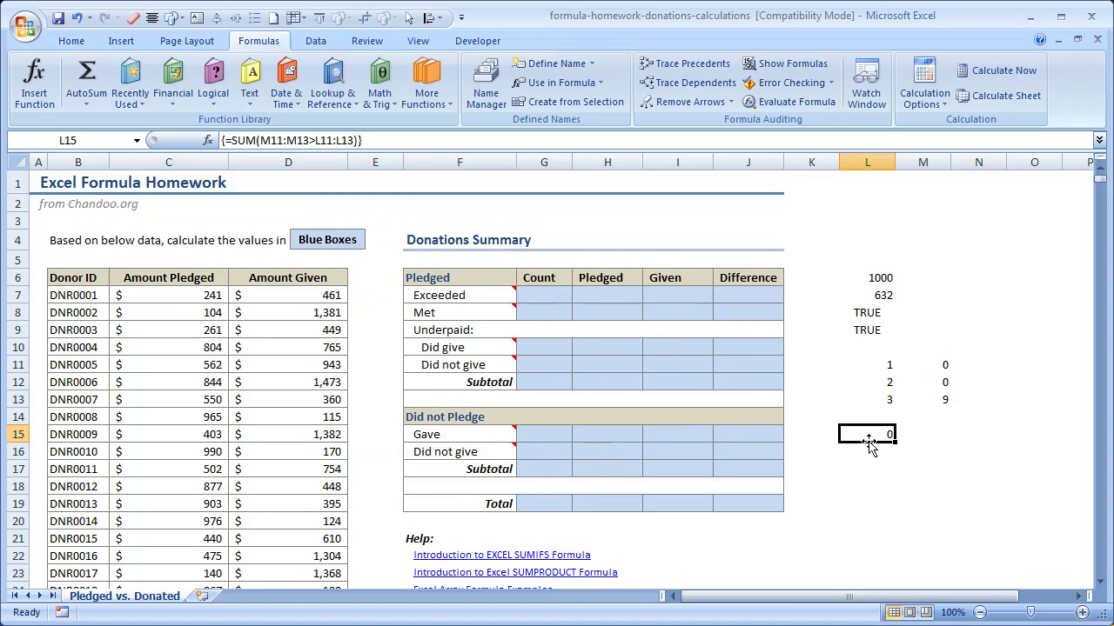
key(F2)
key(Escape)
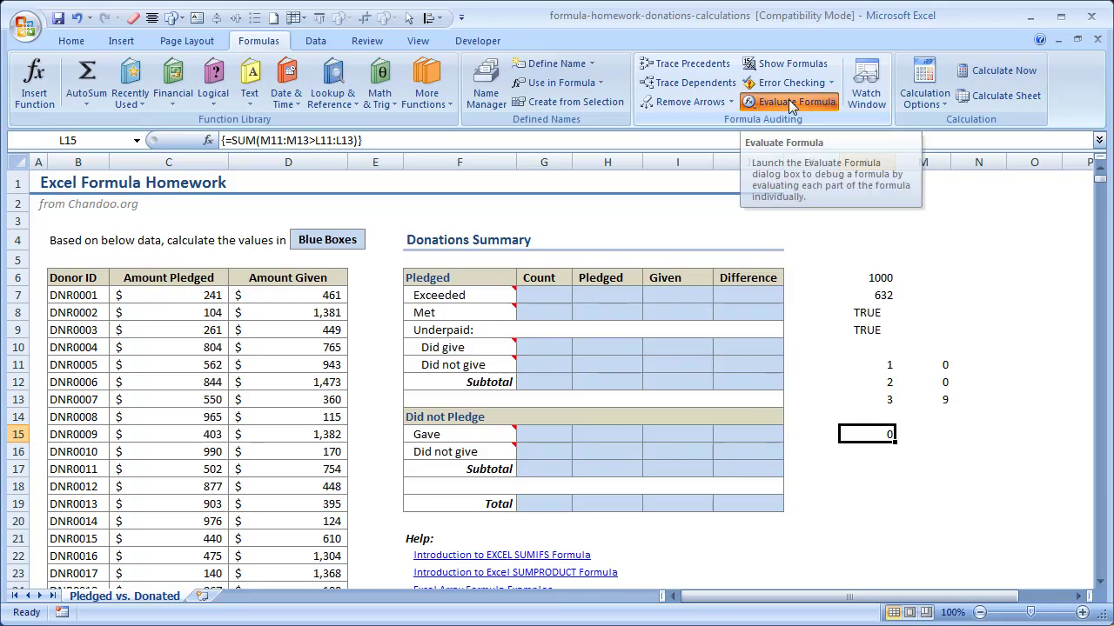
Run Evaluate Formula on L15 again, evaluating both the comparison and the SUM to the final result
click(757, 102)
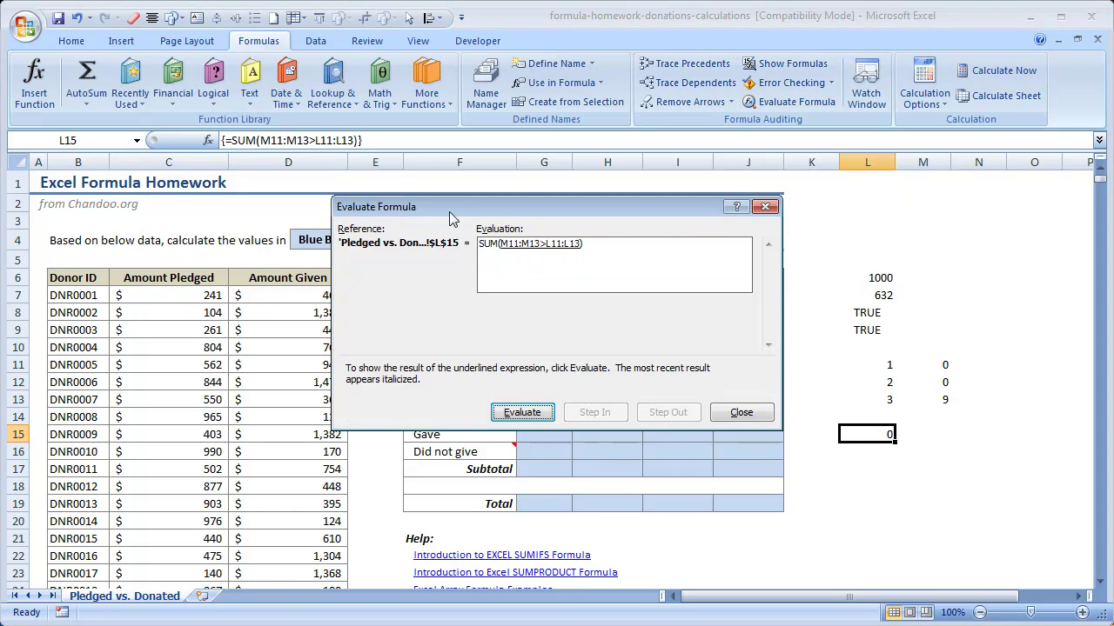
click(529, 422)
click(530, 414)
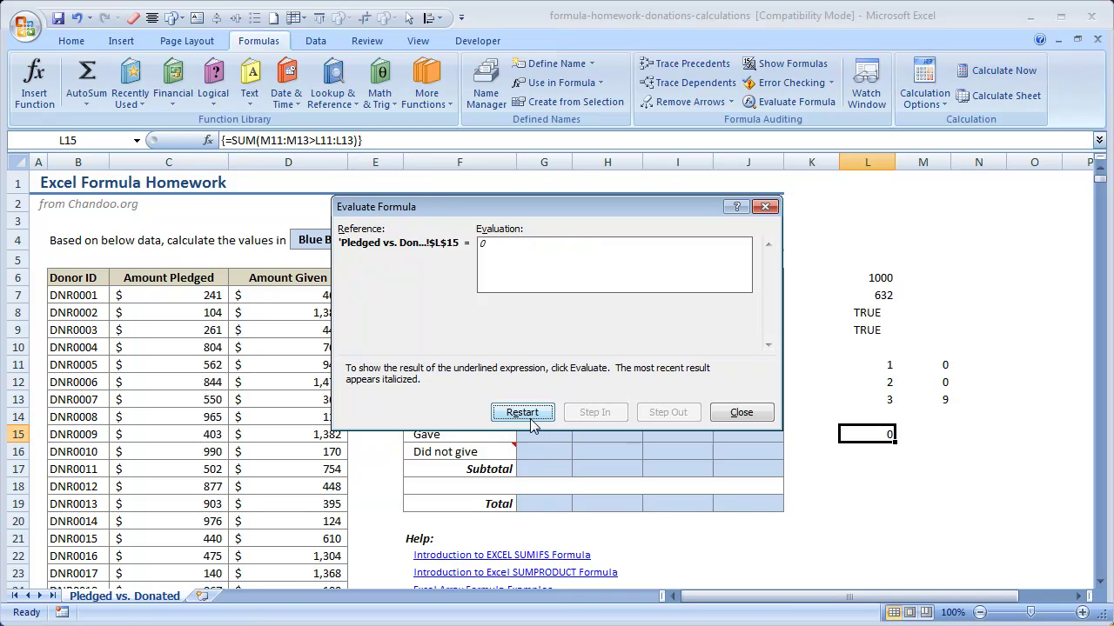
key(Escape)
Enter =SUM(lstGiven>lstPledged) as an array formula in G7, the Count of Exceeded pledges
click(557, 297)
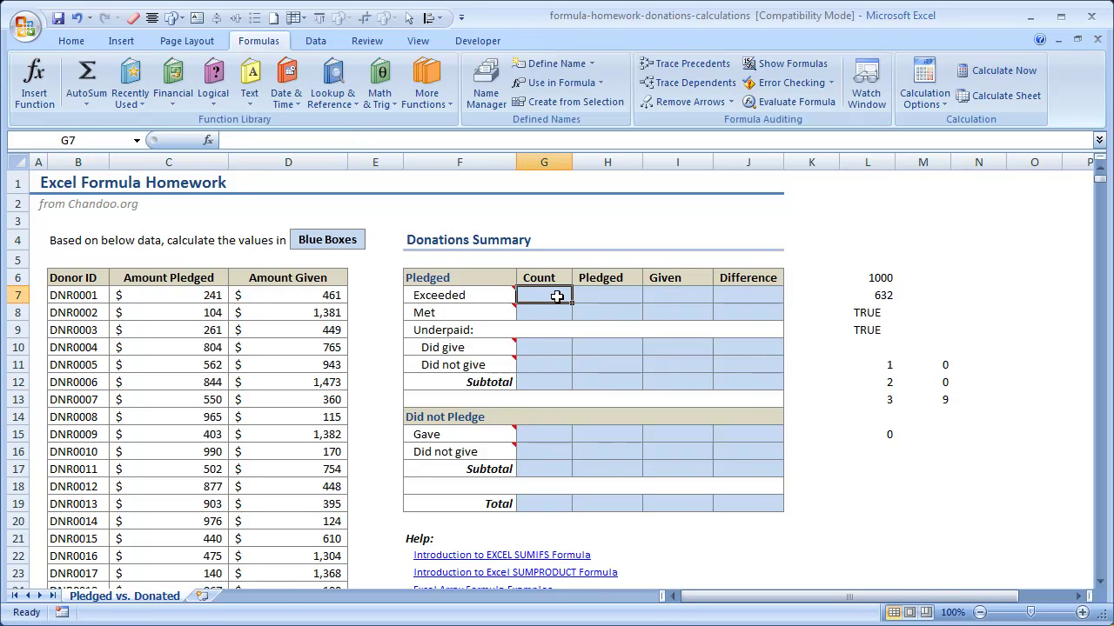
text(=su)
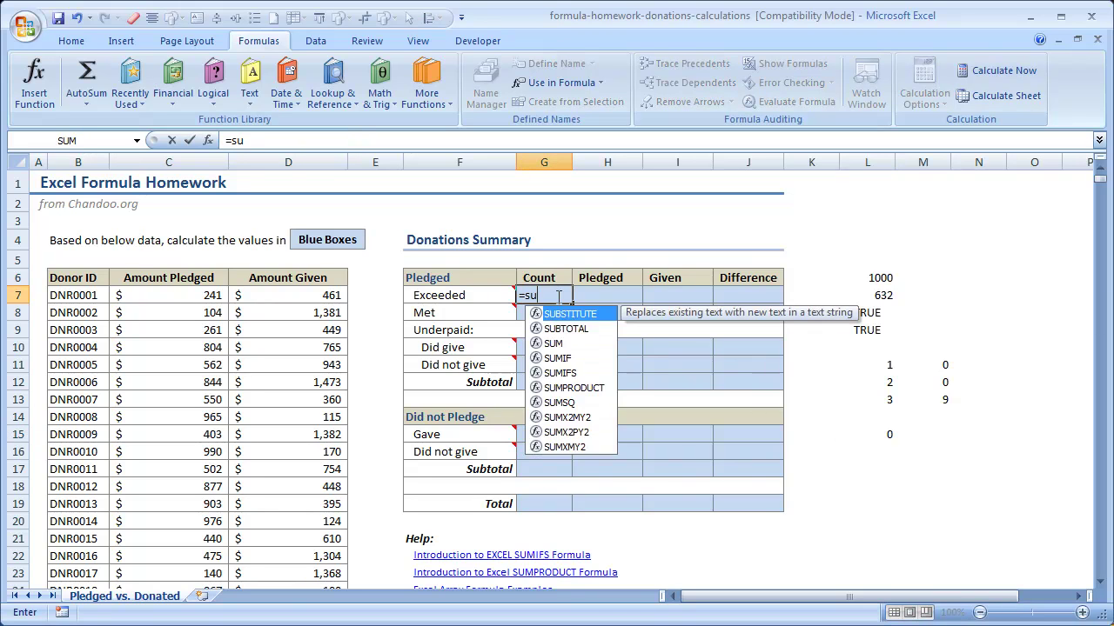
text(m(l)
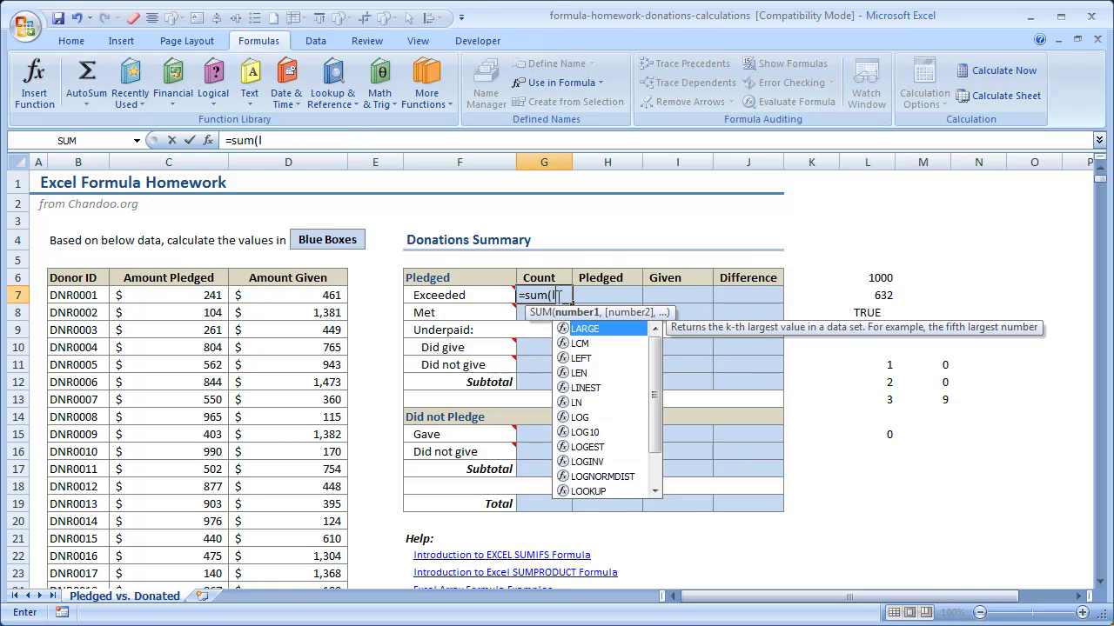
text(stGiven>lstPledged)
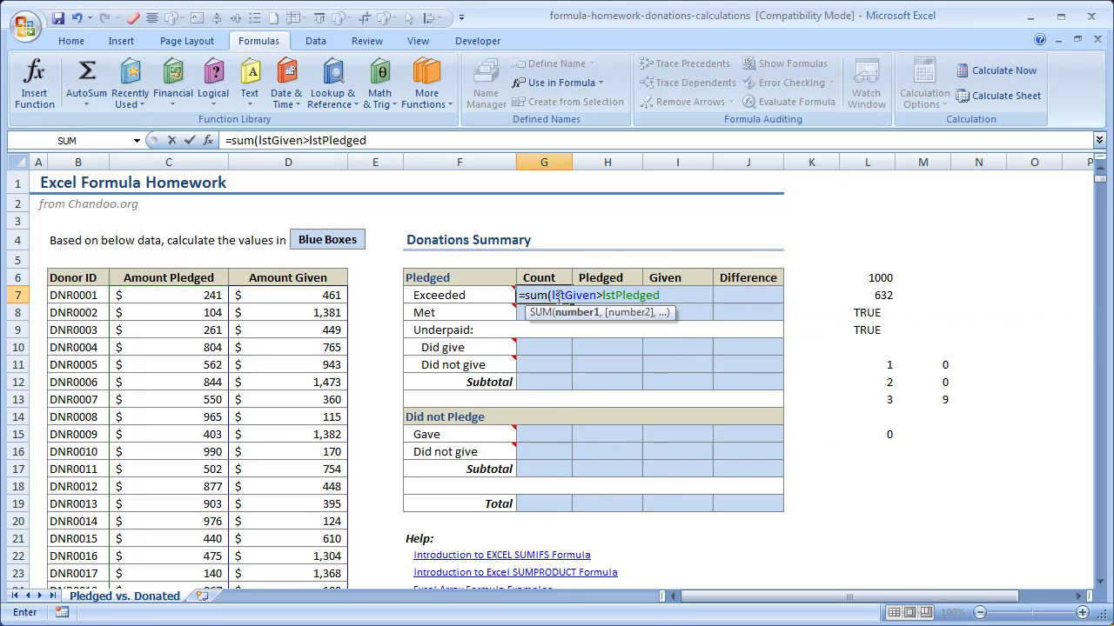
text())
key(ctrl+shift+Return)
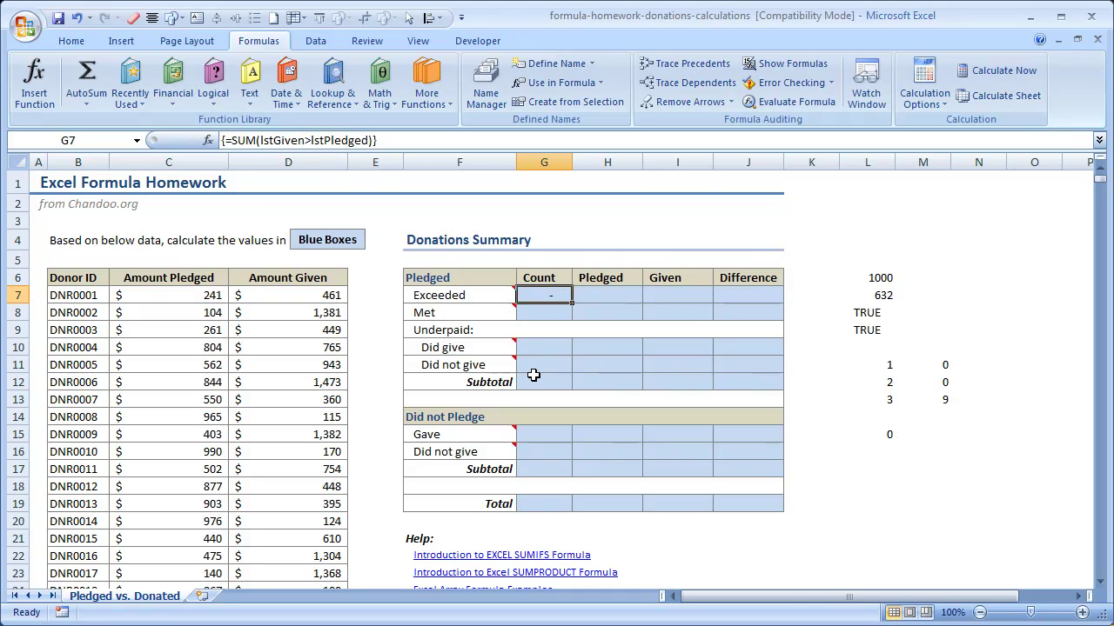
Review the first Amount Given values and the lstGiven>lstPledged comparison inside G7's formula
drag(318, 300, 321, 346)
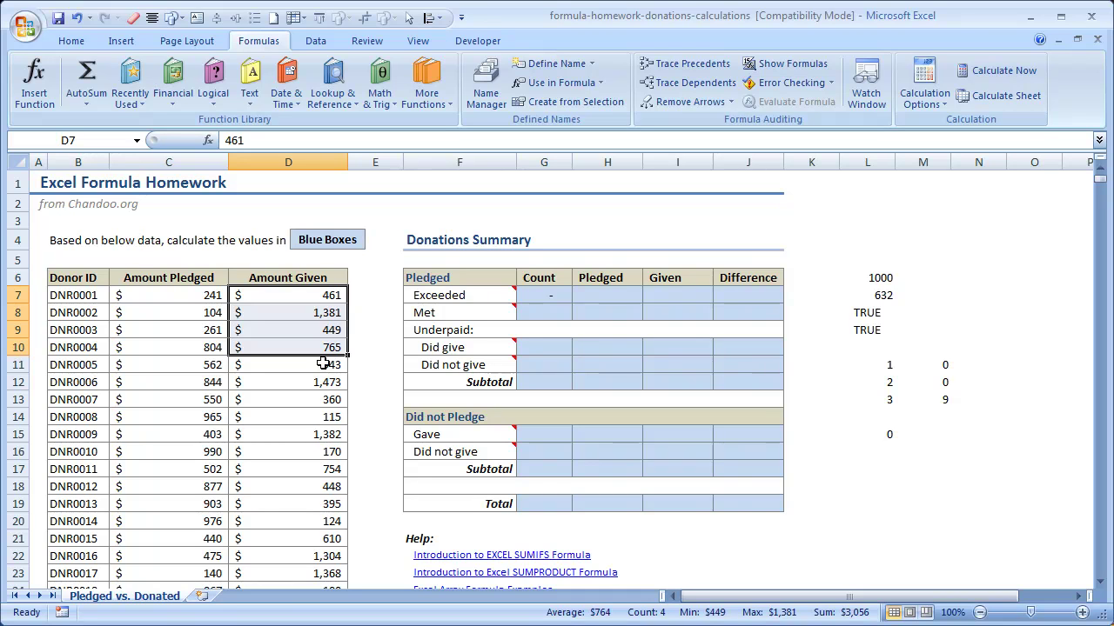
shift+click(325, 334)
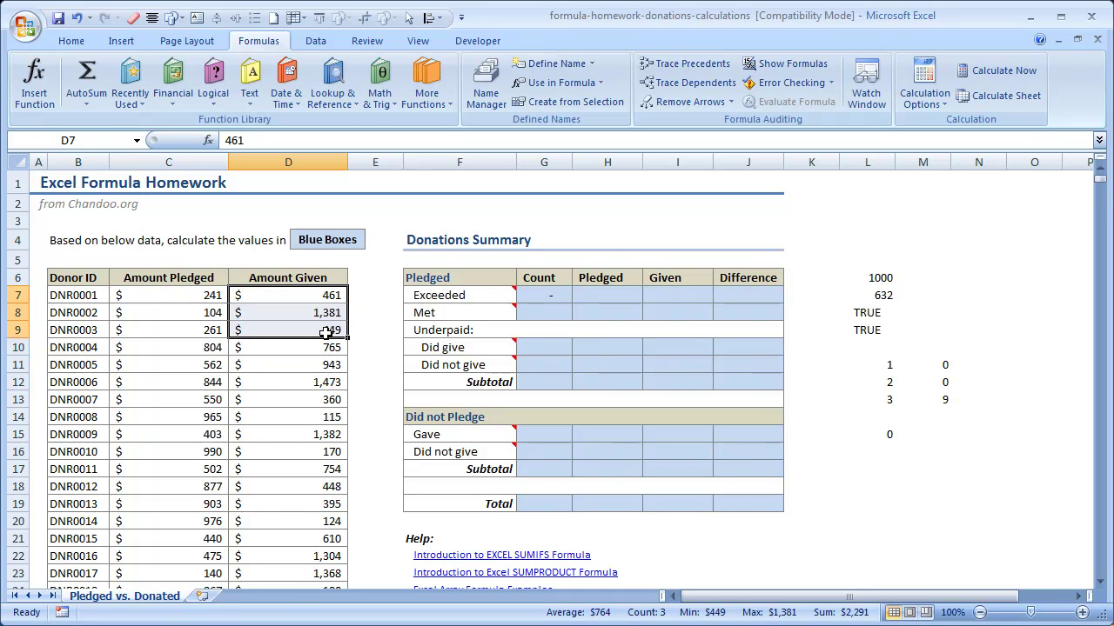
double_click(564, 290)
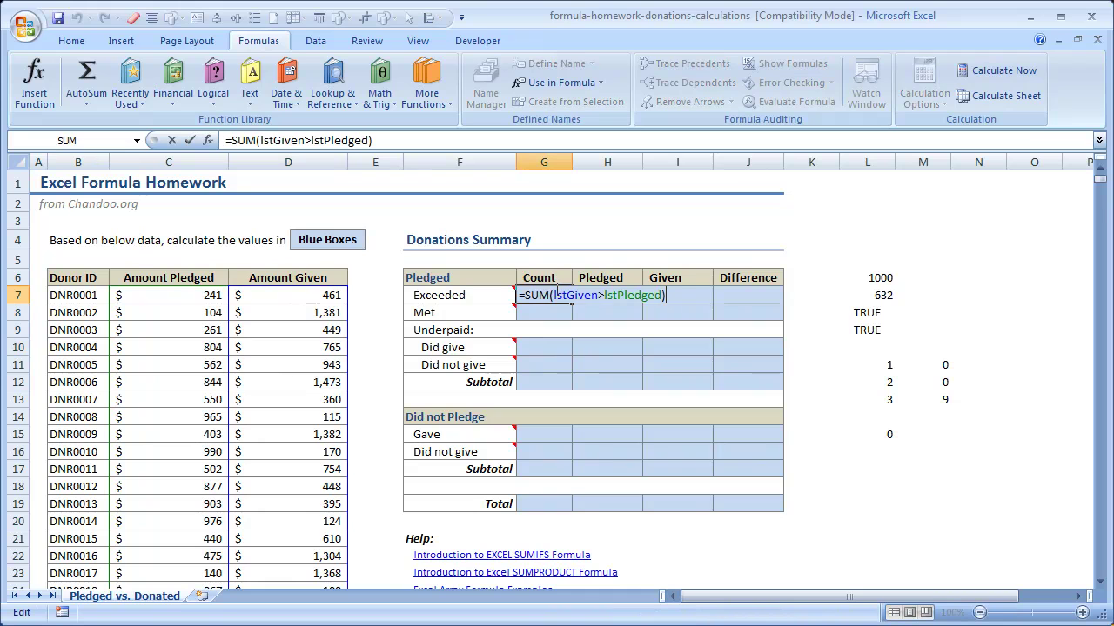
drag(555, 293, 663, 297)
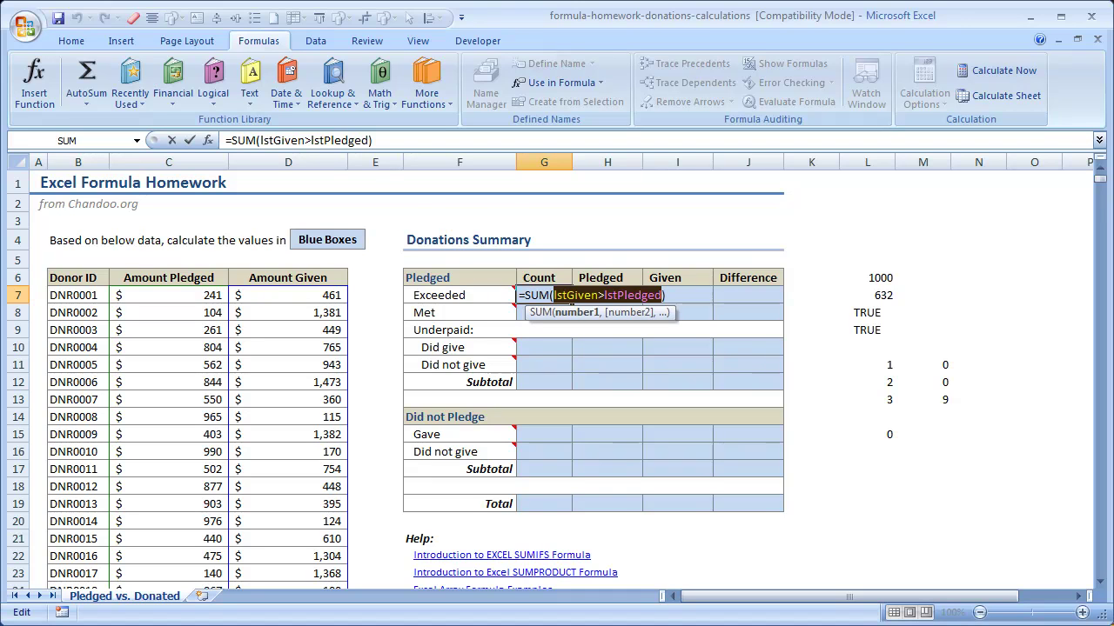
Convert G7's comparison to numbers with a double minus, entering =SUM(--(lstGiven>lstPledged)) as an array formula
key(Left)
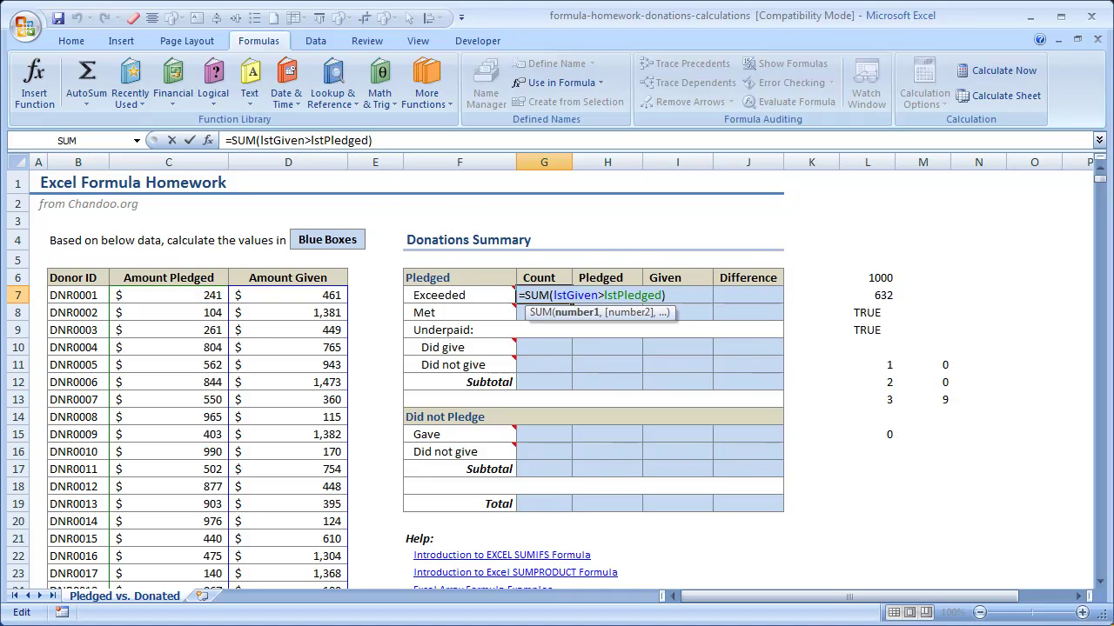
text(--)
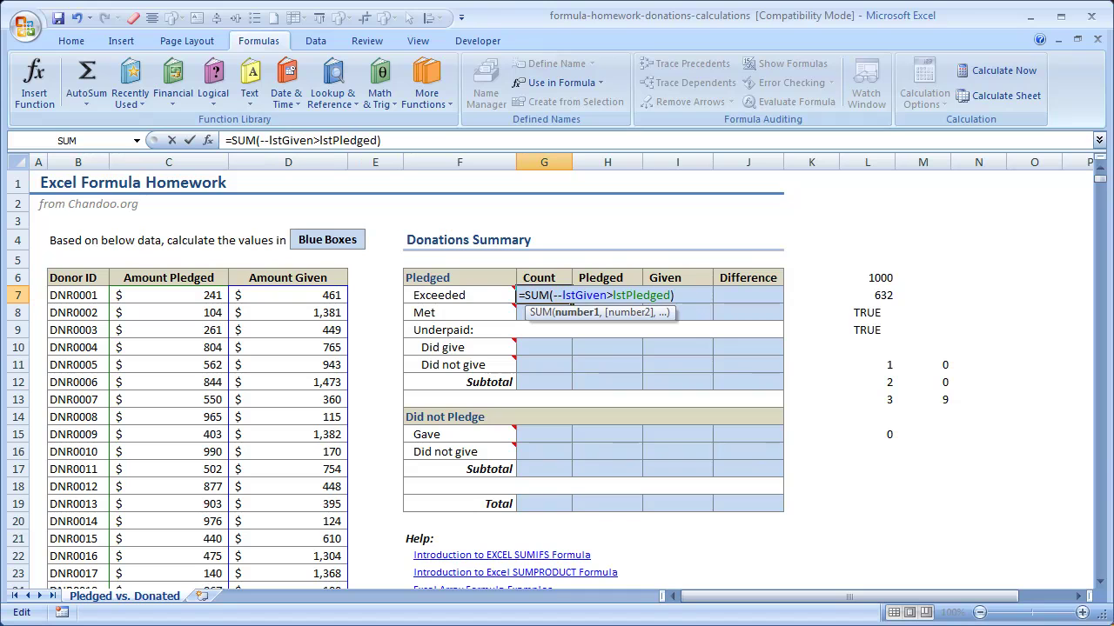
text(()
text())
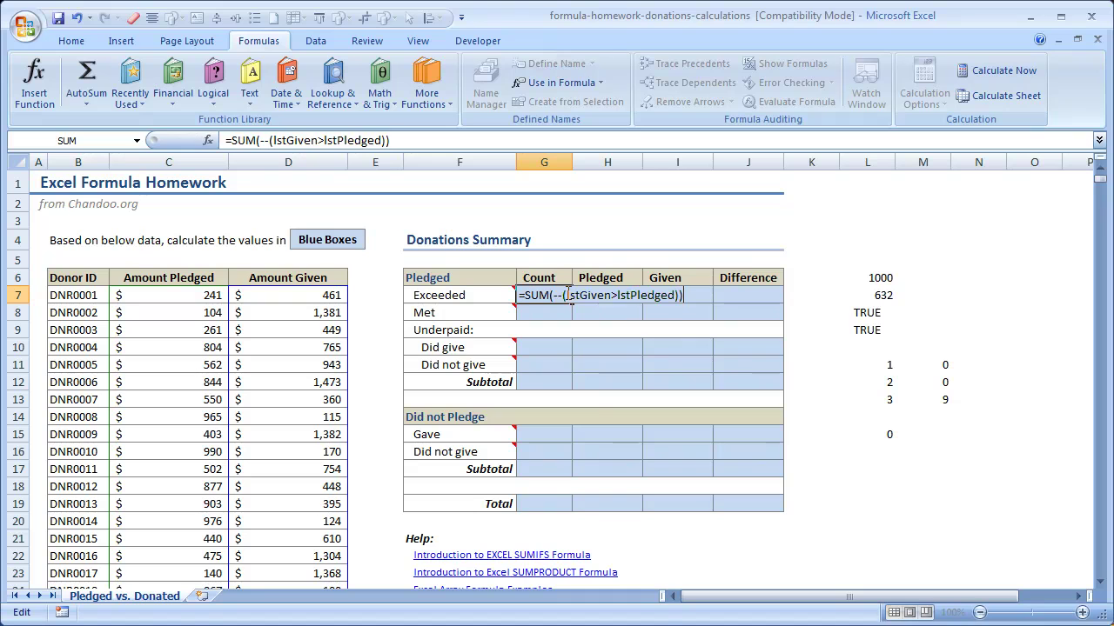
key(ctrl+shift+Return)
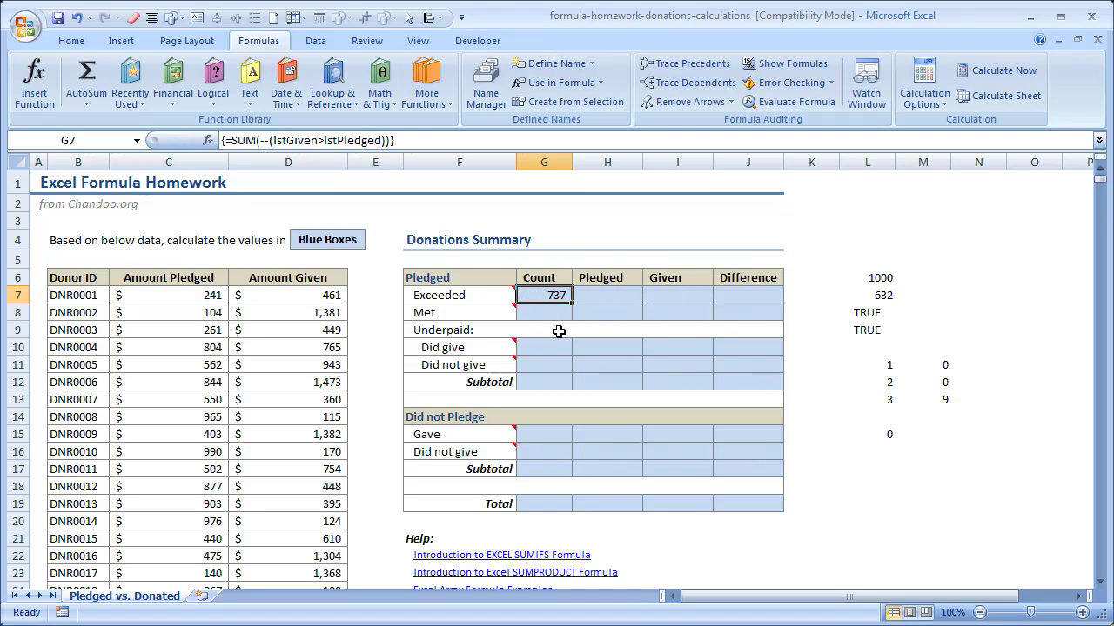
double_click(551, 297)
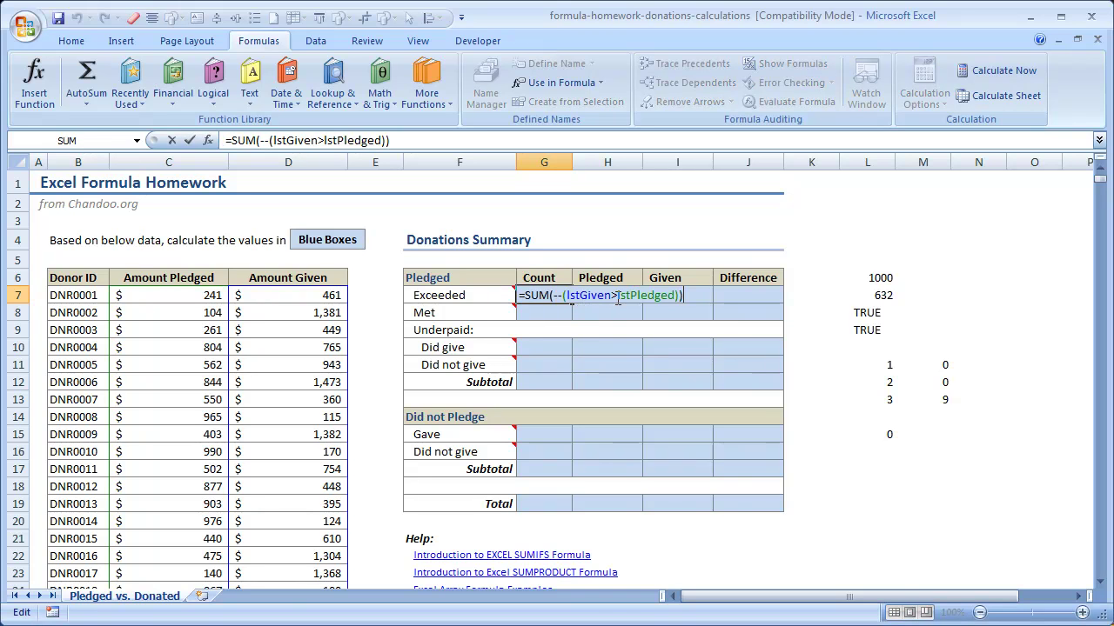
key(ctrl+shift+Return)
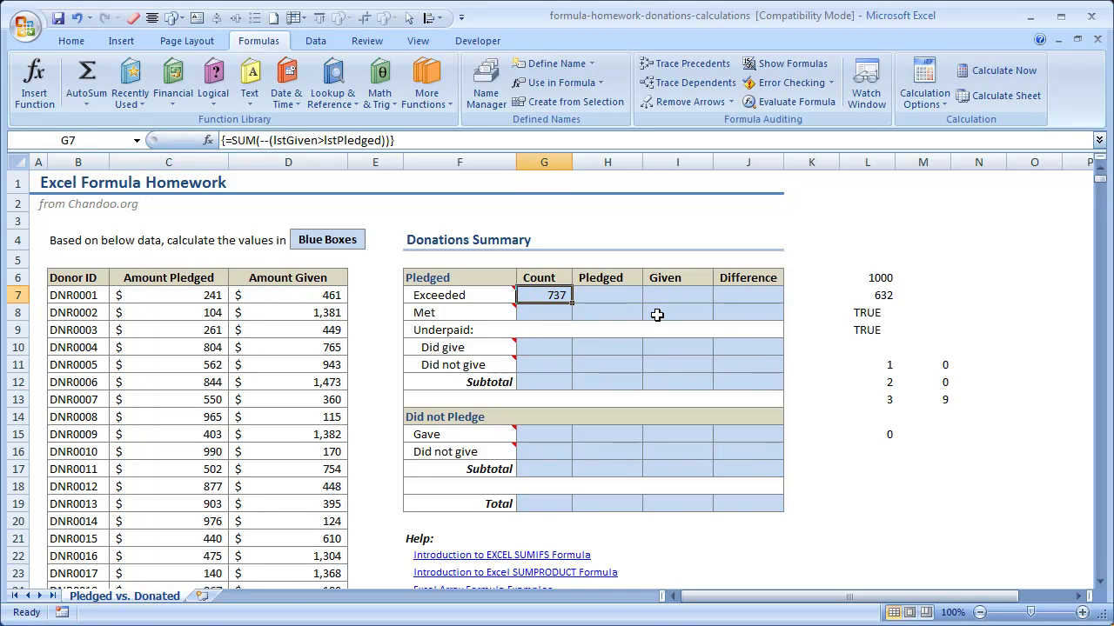
Enter =SUM(lstGiven=lstPledged) as an array formula in G8, the Count of Met pledges
key(Down)
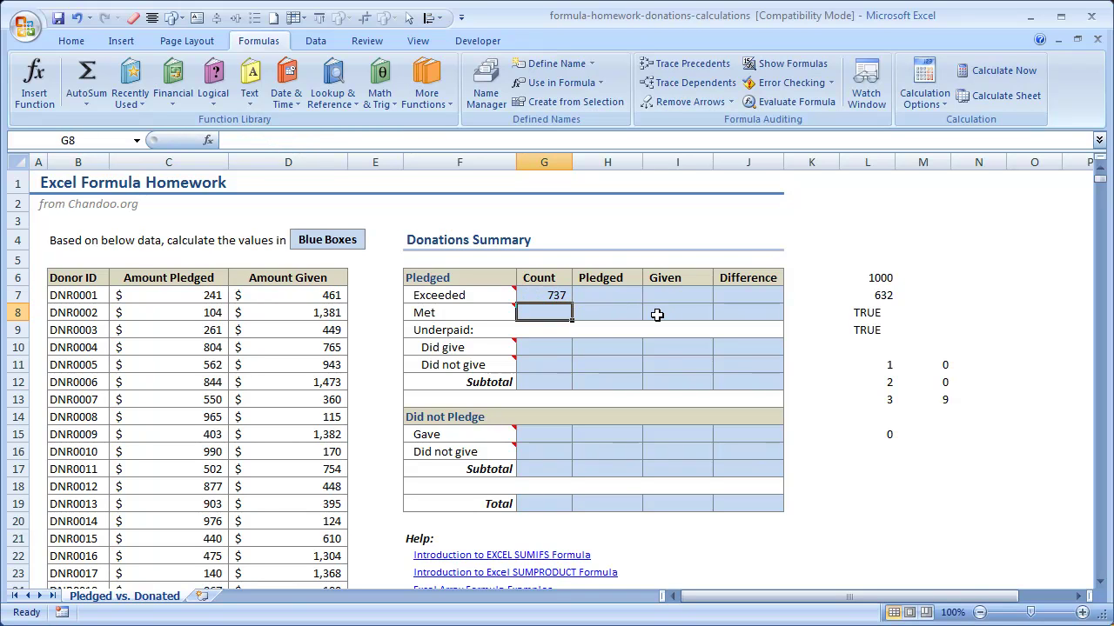
text(=sum()
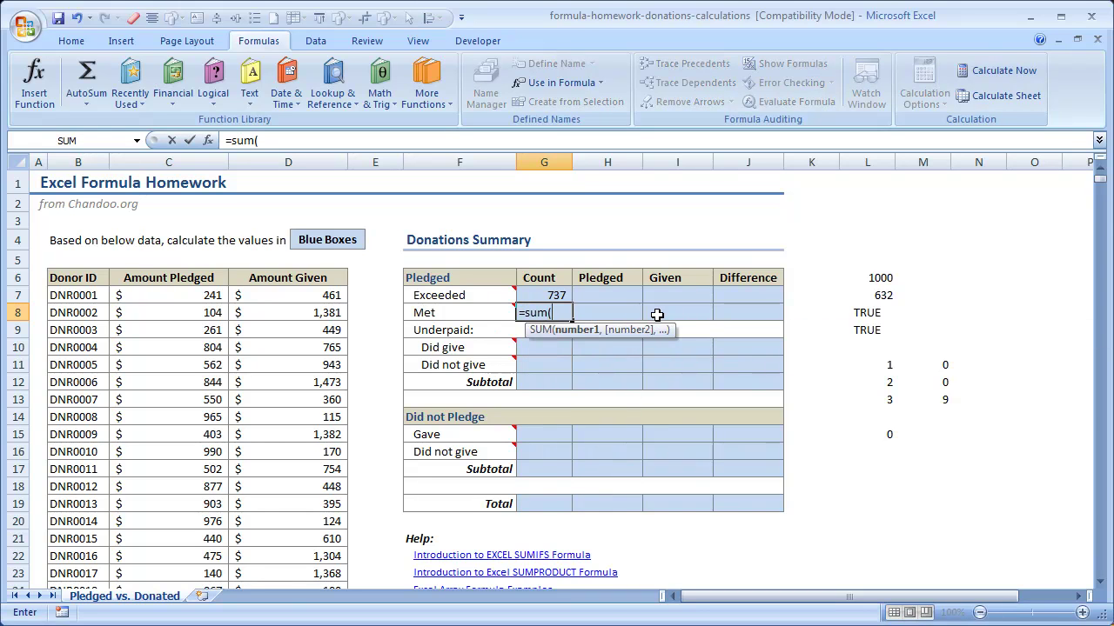
text(ls)
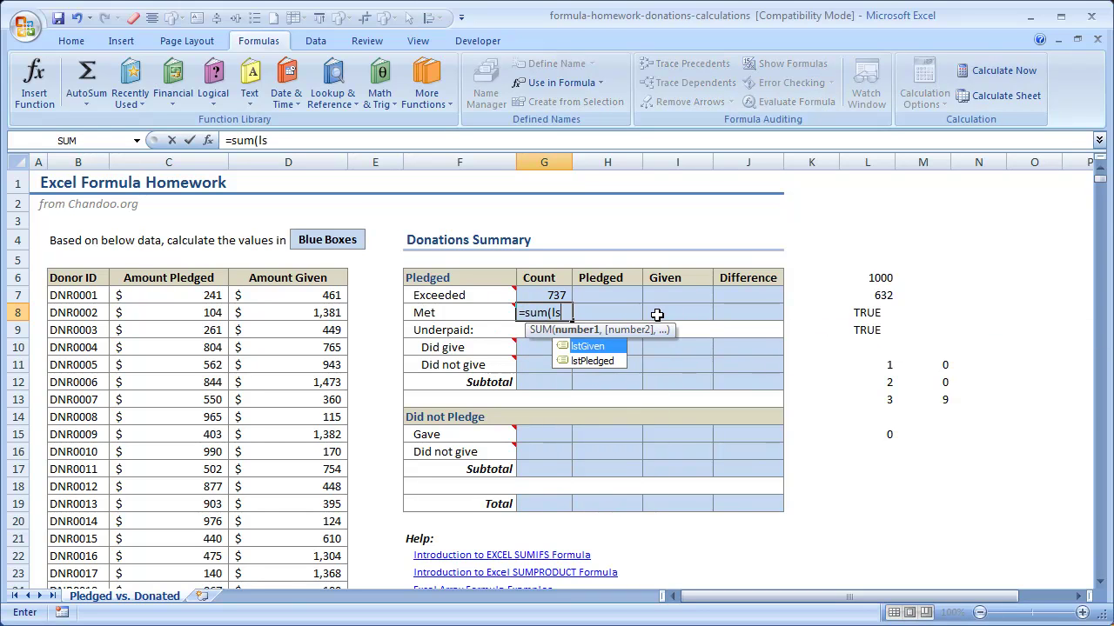
key(Tab)
text(=)
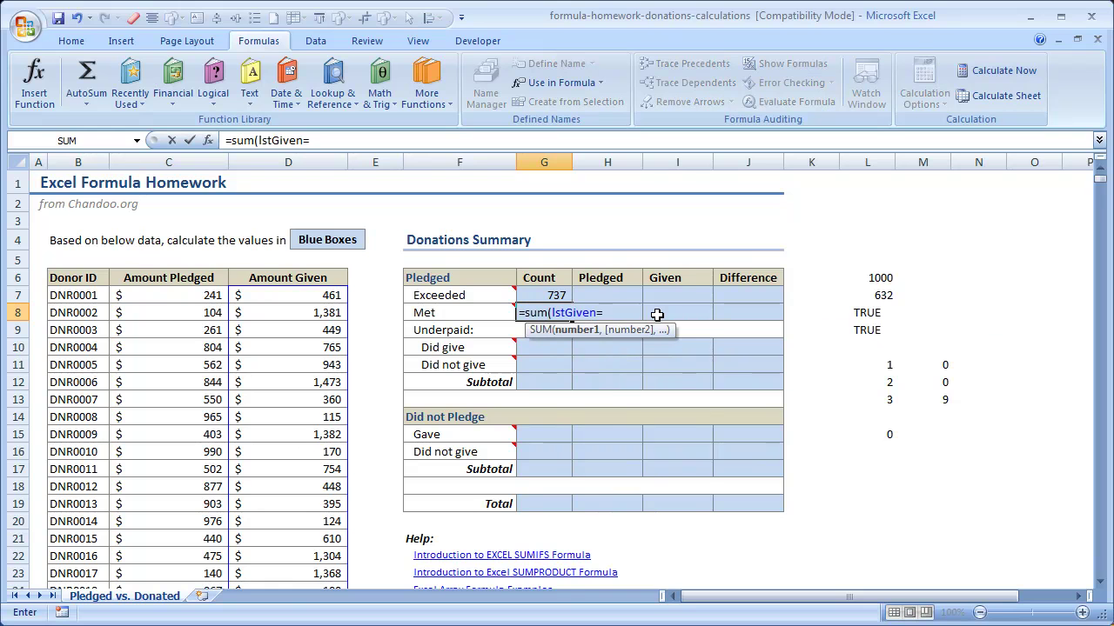
text(ls)
key(Down)
key(Tab)
text())
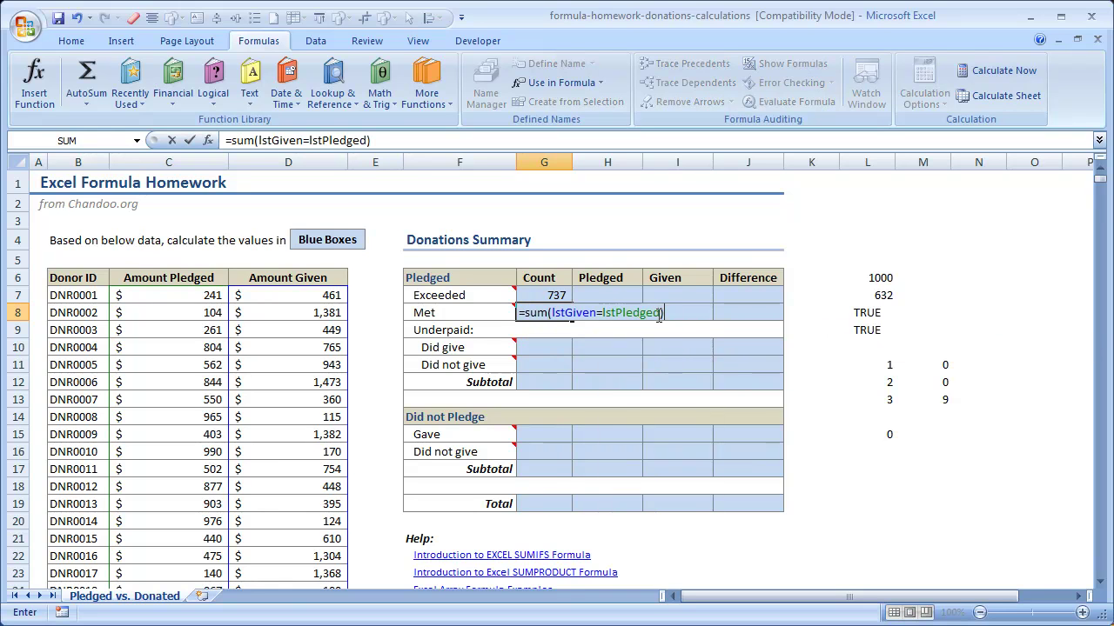
key(ctrl+shift+Return)
Convert G8's comparison to numbers with a double minus, entering =SUM(--(lstGiven=lstPledged)) as an array formula
key(F2)
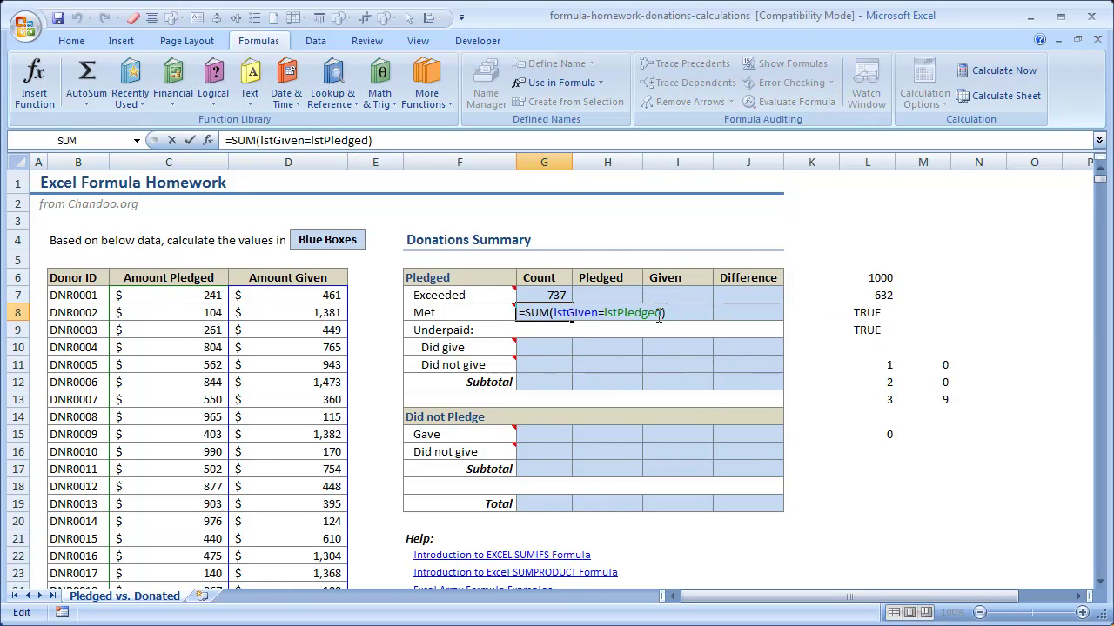
key(Left)
key(Left)
key(Left)
key(Left)
key(Left)
key(Left)
key(Left)
key(Left)
key(Left)
key(Left)
key(Left)
key(Left)
key(Left)
key(Left)
key(Left)
key(Left)
key(Left)
key(Left)
key(Left)
key(Left)
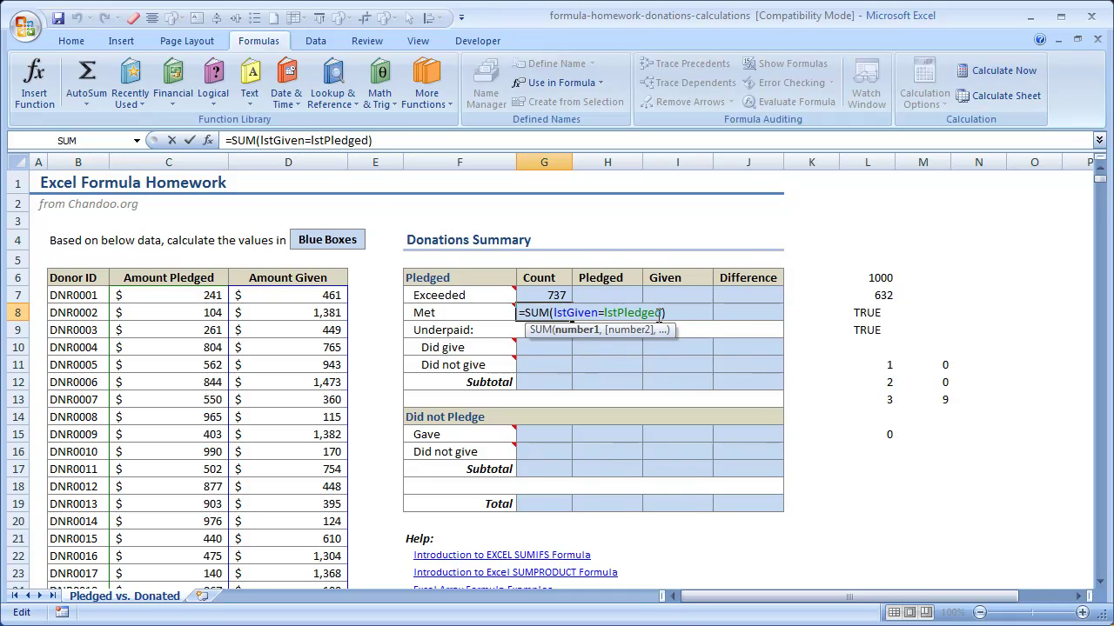
text(--)
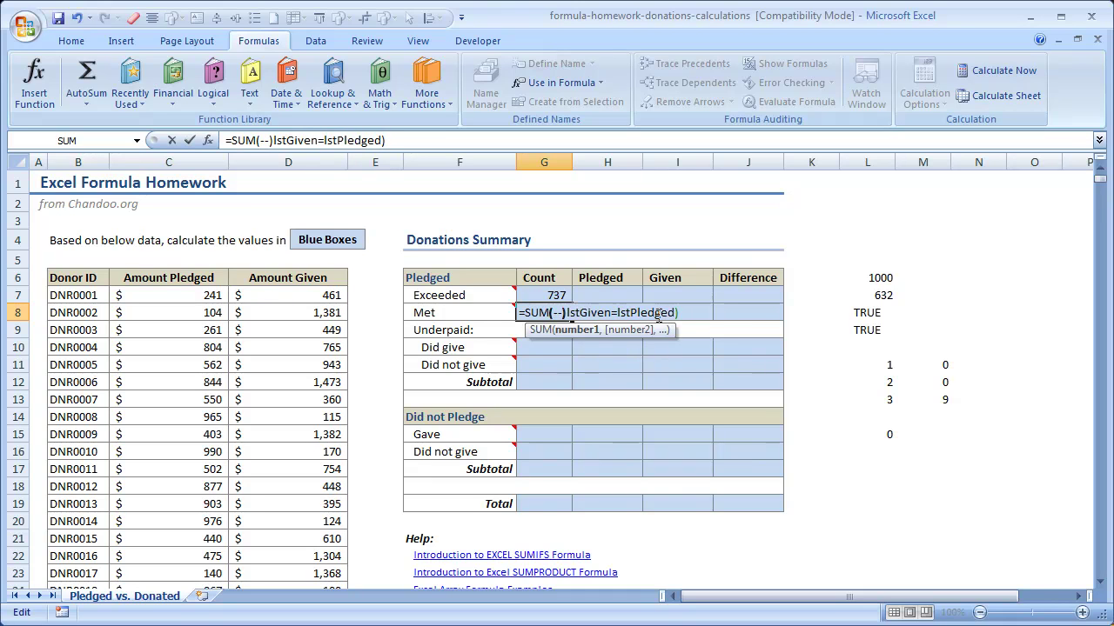
text(()
key(End)
text())
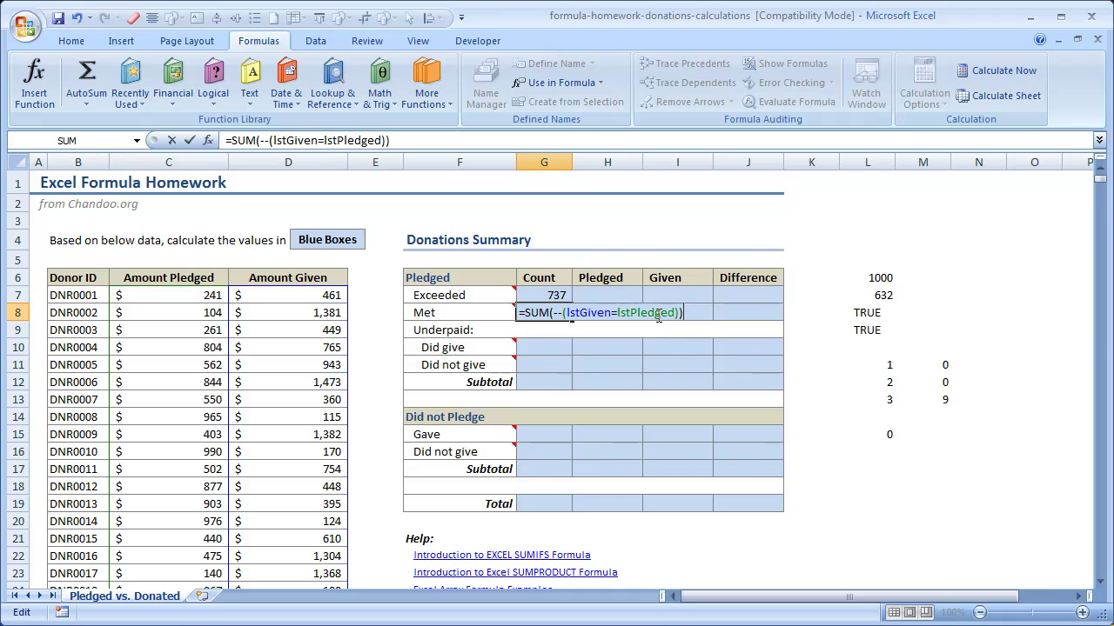
key(ctrl+shift+Return)
key(F2)
key(Escape)
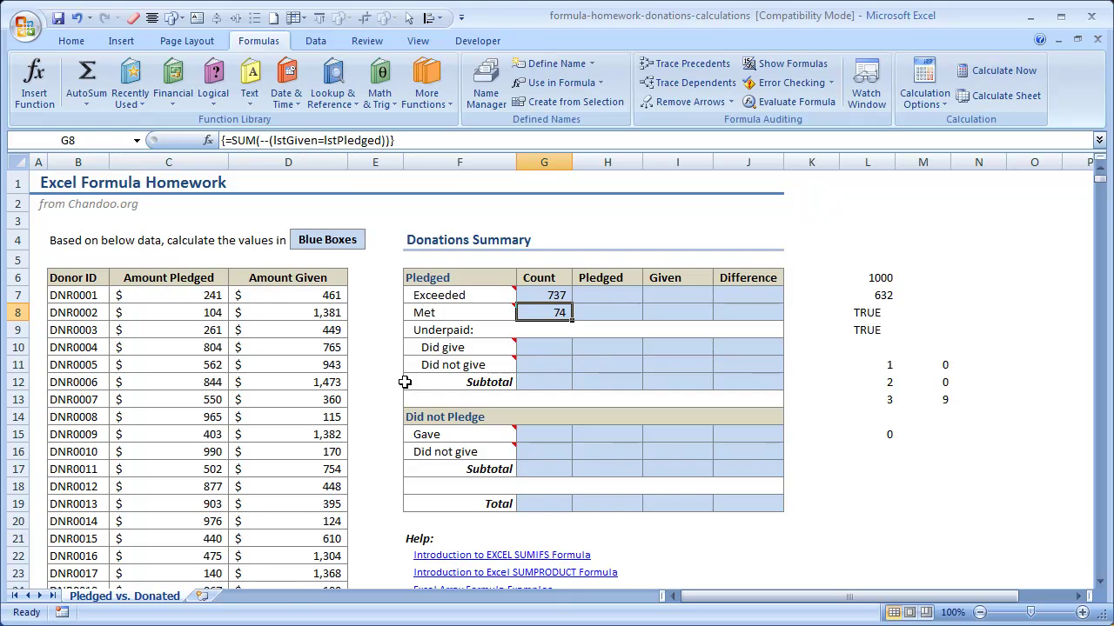
Inspect the Amount Pledged and Amount Given cells of the donor in row 39
scroll(269, 530, down, 6)
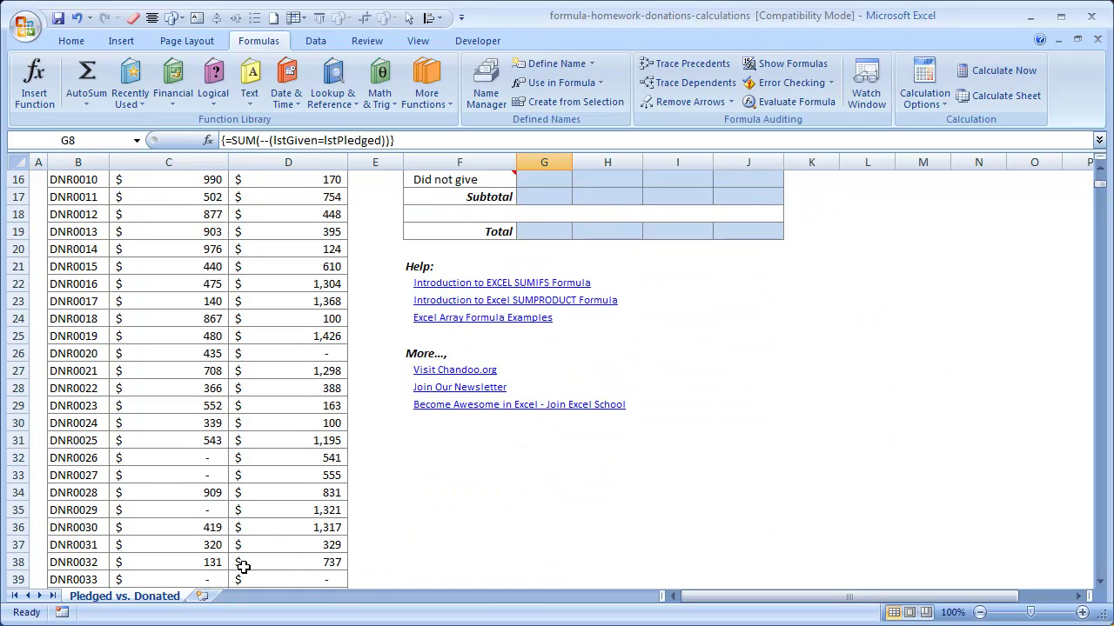
click(208, 527)
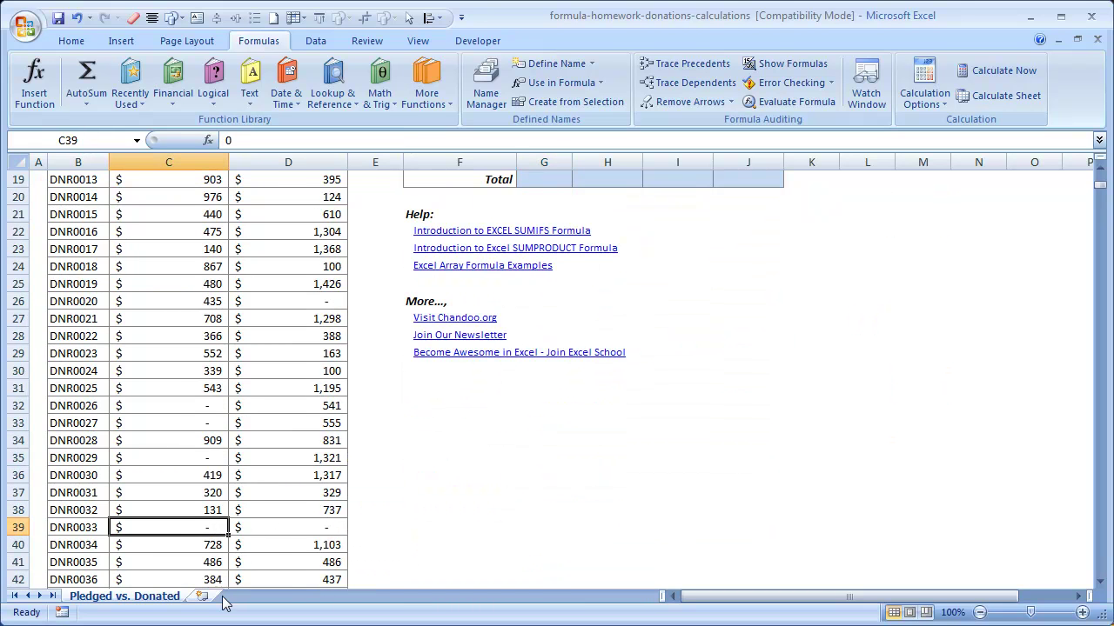
click(331, 525)
scroll(348, 517, up, 6)
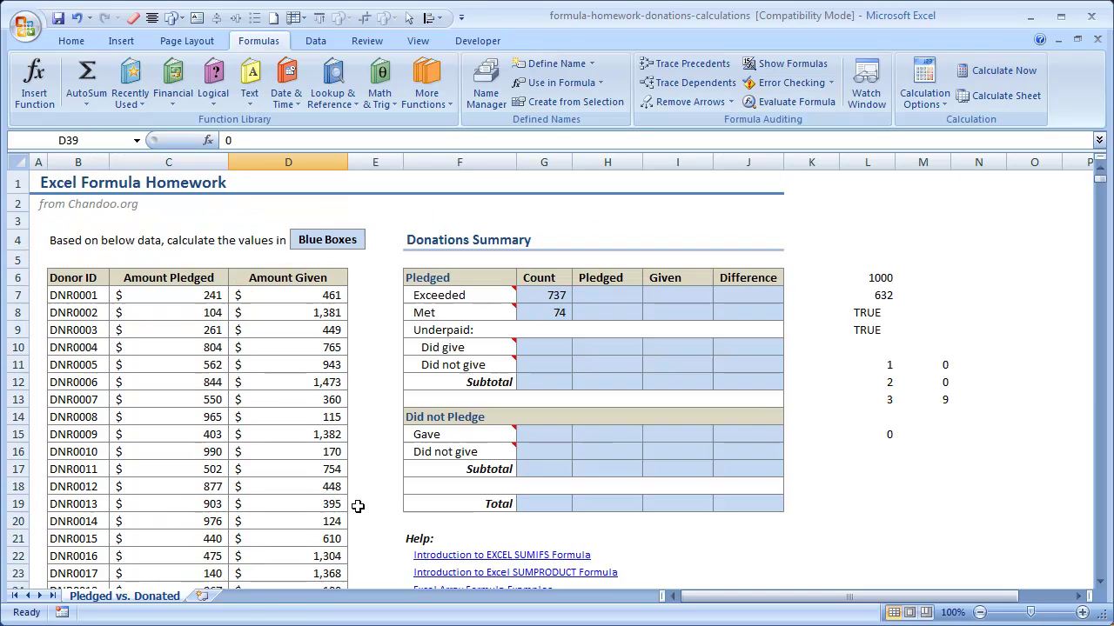
Add the condition *(lstGiven>0) to G8's formula, entering =SUM(--(lstGiven=lstPledged)*(lstGiven>0)) as an array formula
click(527, 315)
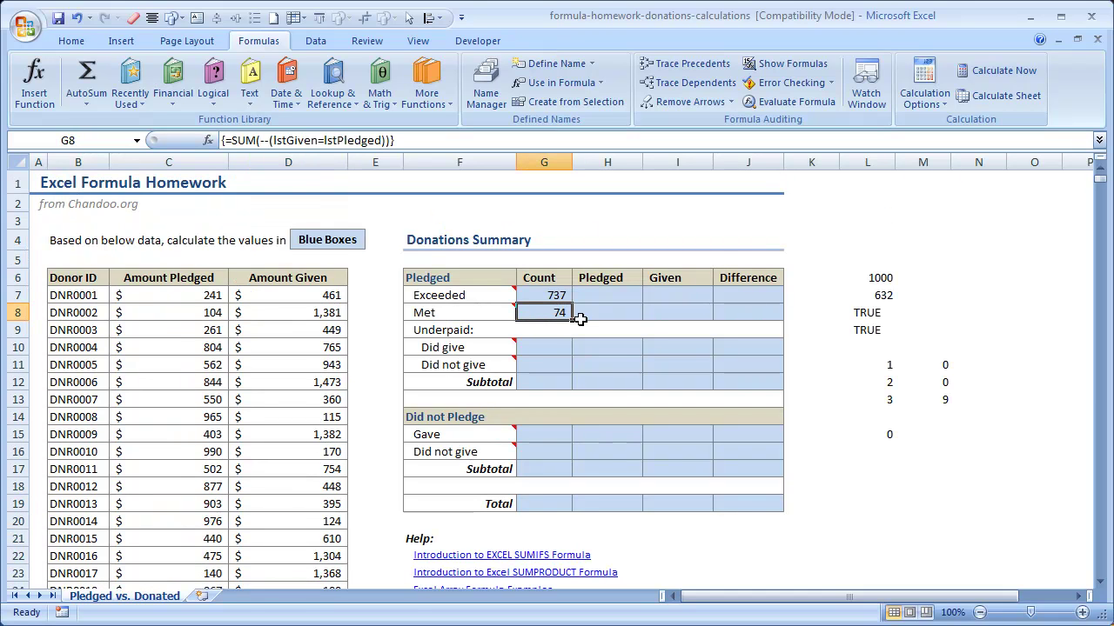
key(F2)
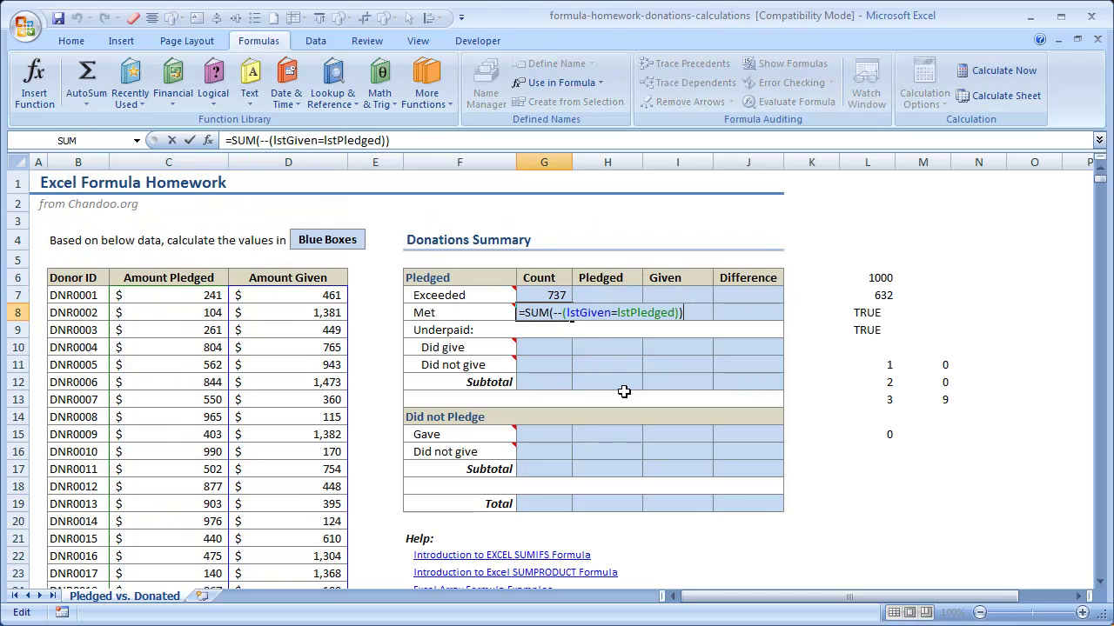
click(681, 311)
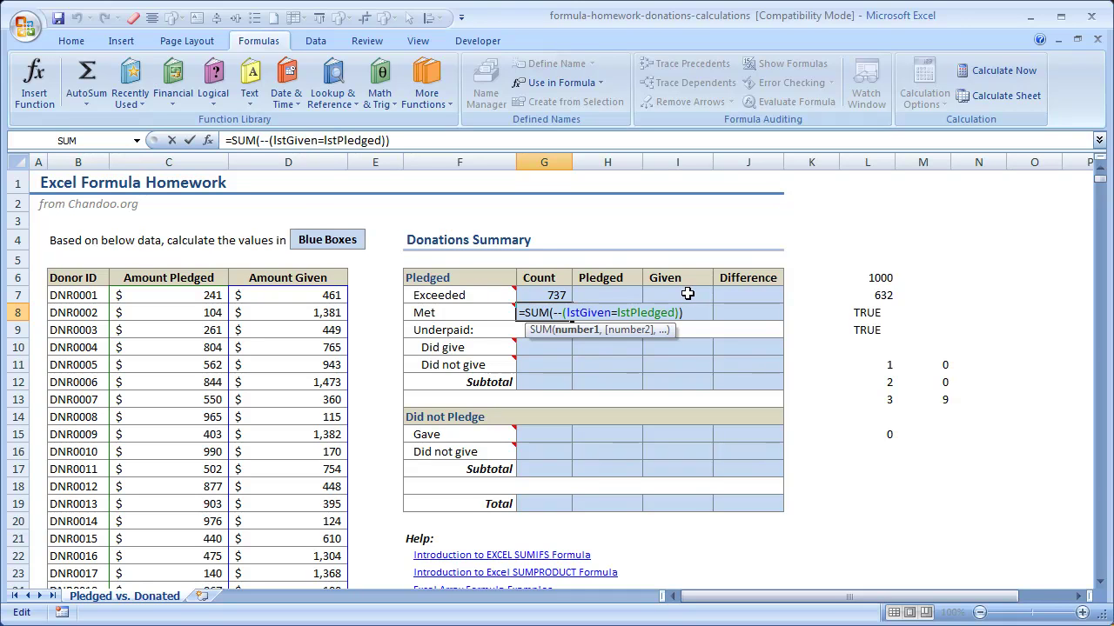
text(*)
text(()
text(lstGiven>)
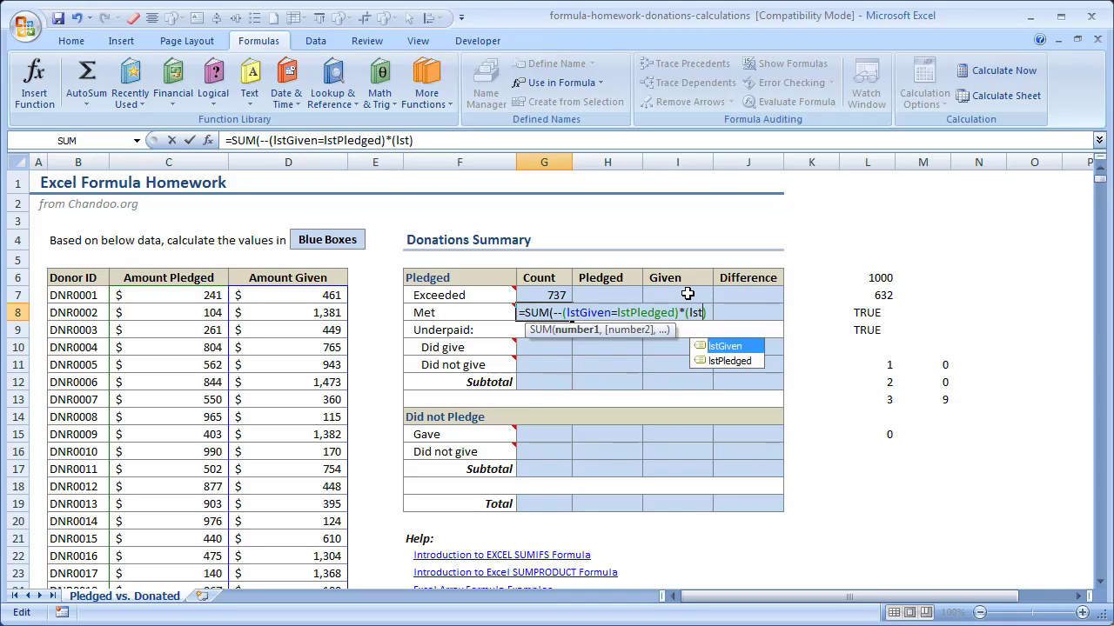
text(0))
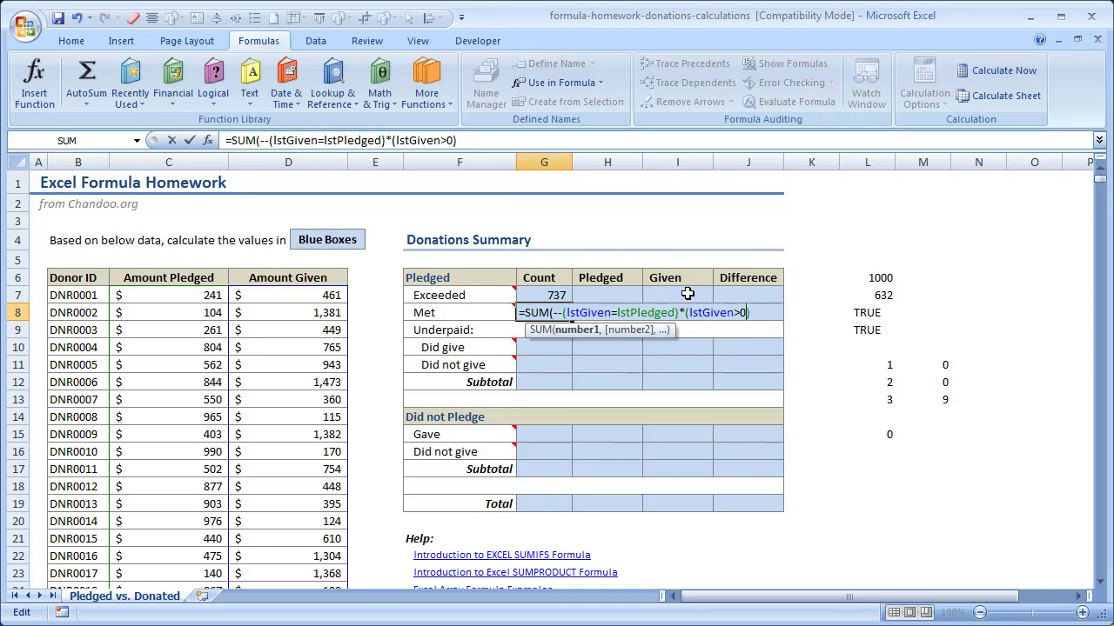
key(ctrl+shift+Return)
Remove the double minus from G8's formula, entering =SUM((lstGiven=lstPledged)*(lstGiven>0)) as an array formula
key(F2)
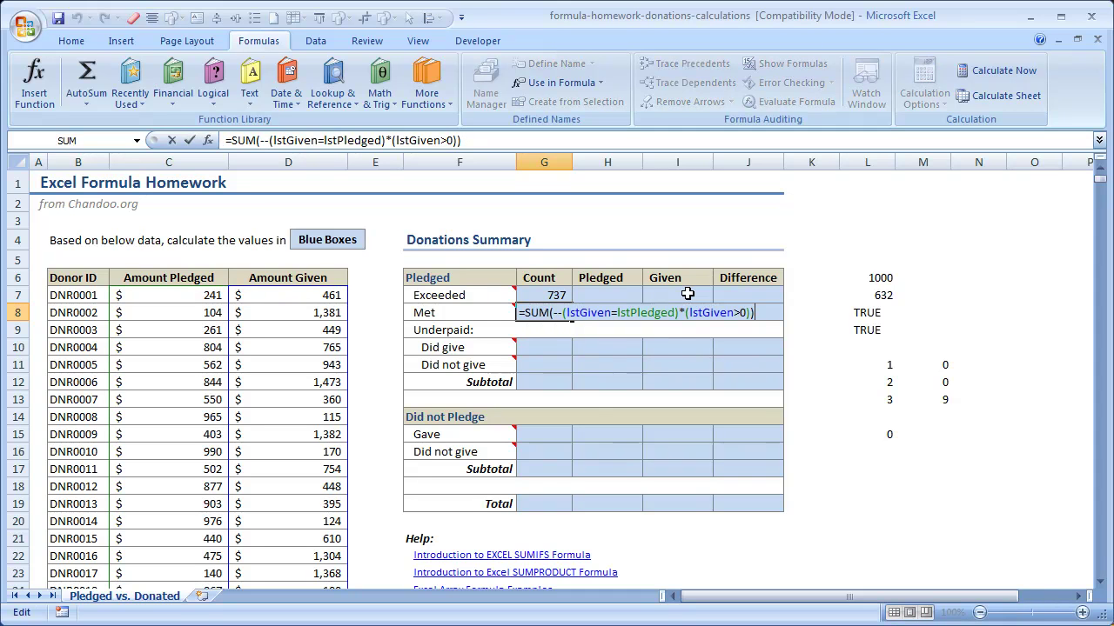
click(564, 312)
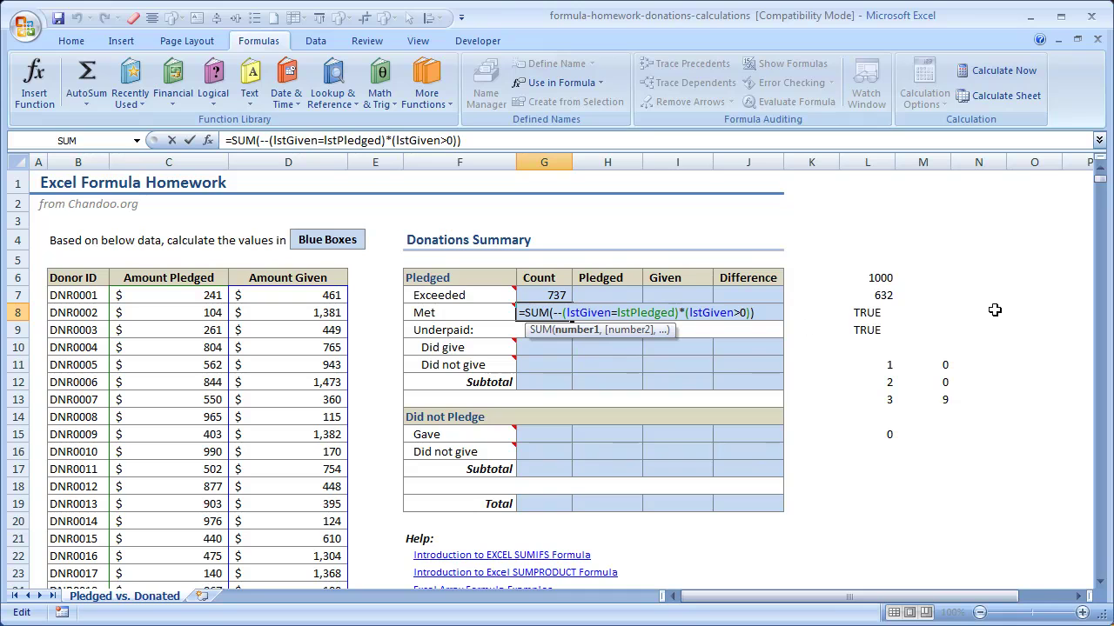
click(670, 315)
key(BackSpace)
key(BackSpace)
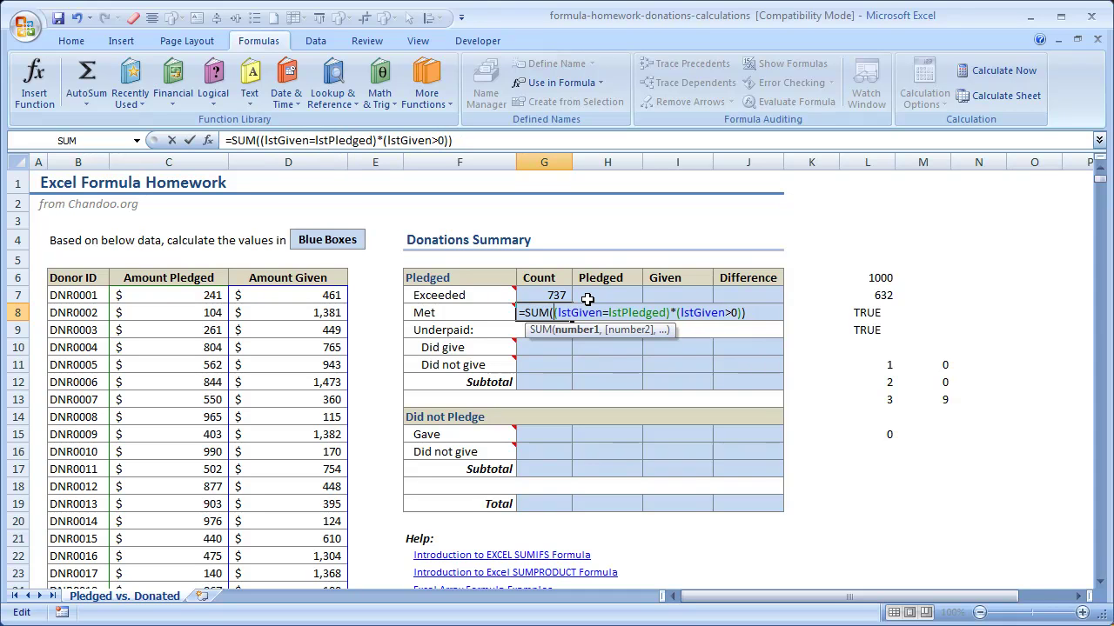
key(ctrl+shift+Return)
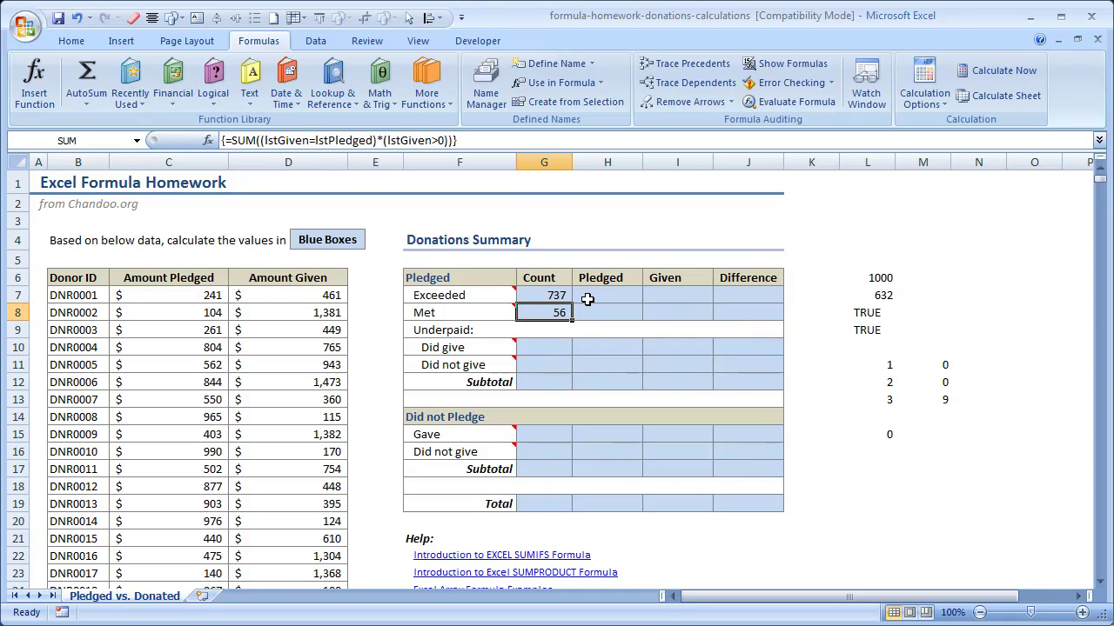
key(F2)
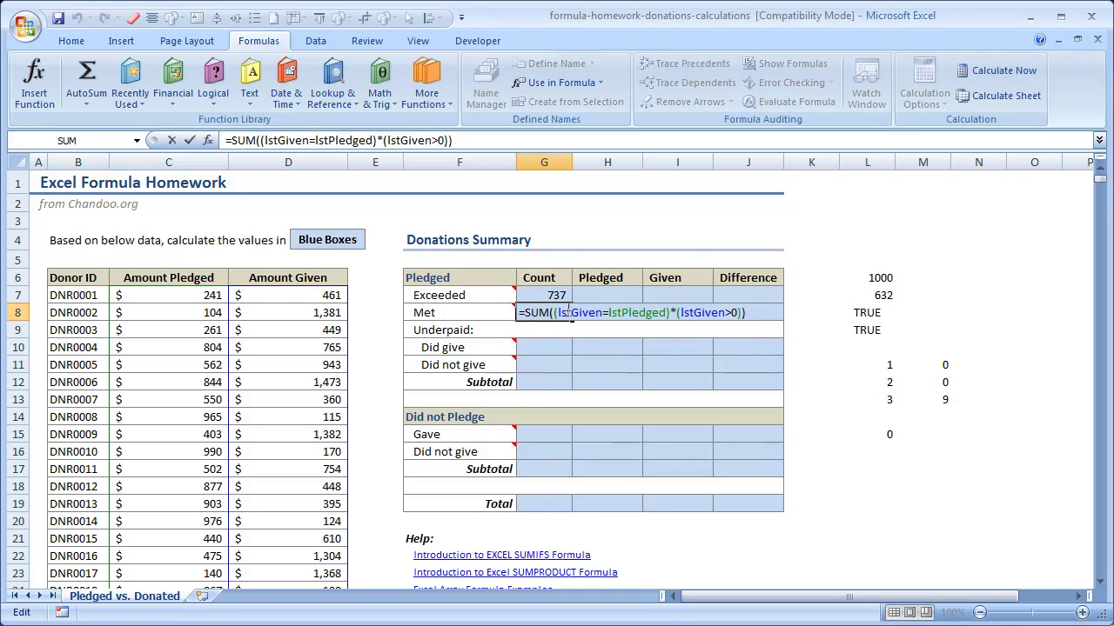
key(ctrl+shift+Return)
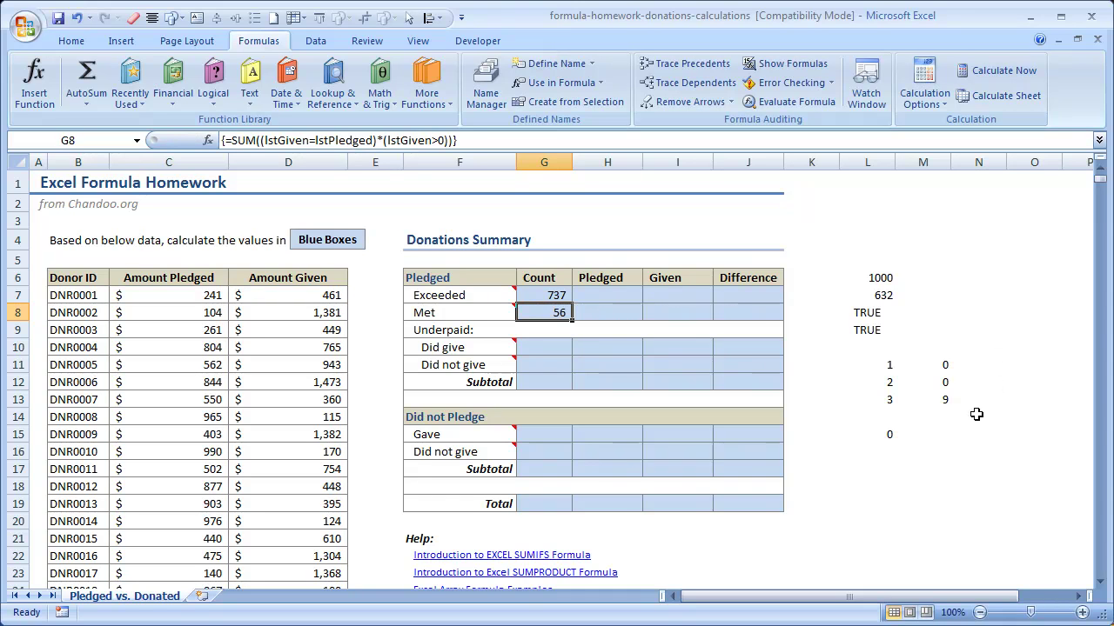
Clear the test formula from cell L15 below the sample lists
click(892, 431)
key(Delete)
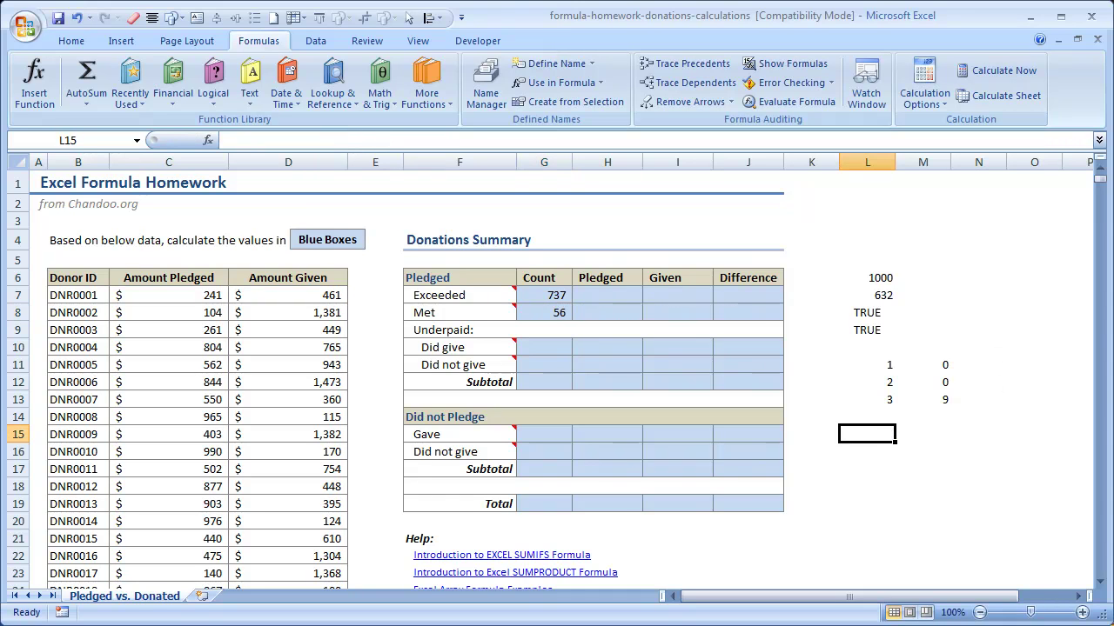
key(Up)
key(Up)
key(Up)
key(Up)
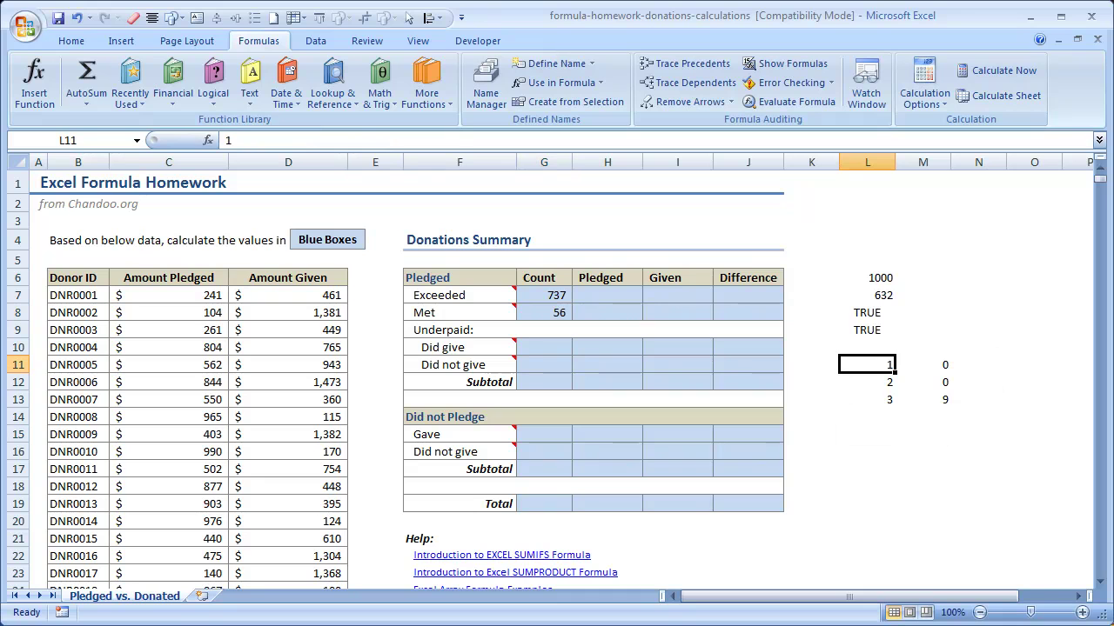
Extend the sample lists with 5 and 7 in L14:L15 and 1 and 3 in M14:M15
key(Down)
key(Down)
key(Down)
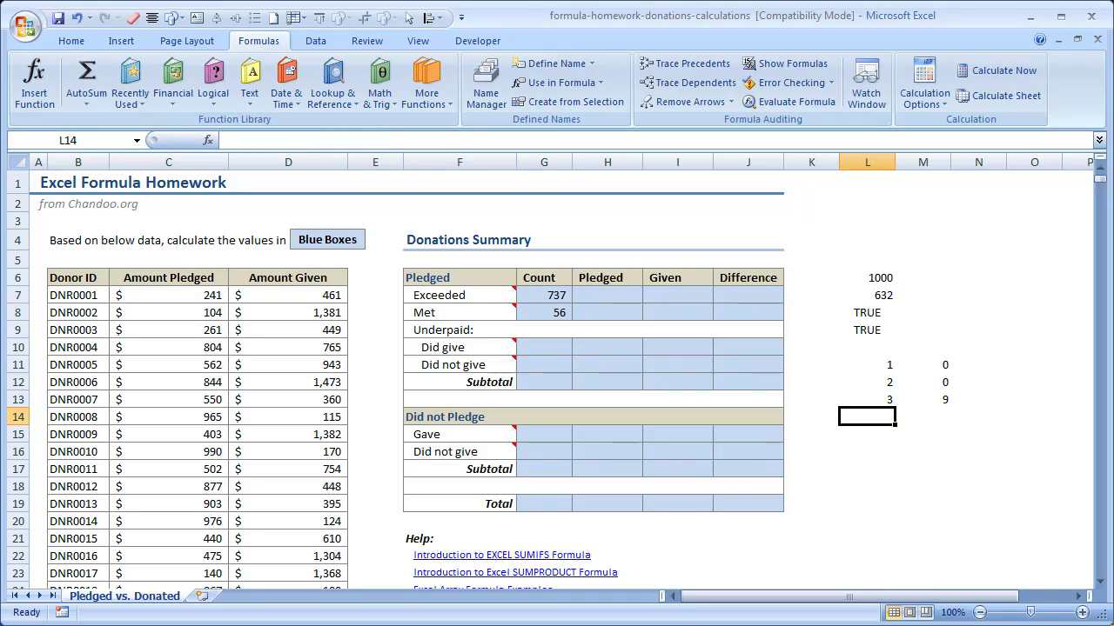
text(5)
key(Return)
text(7)
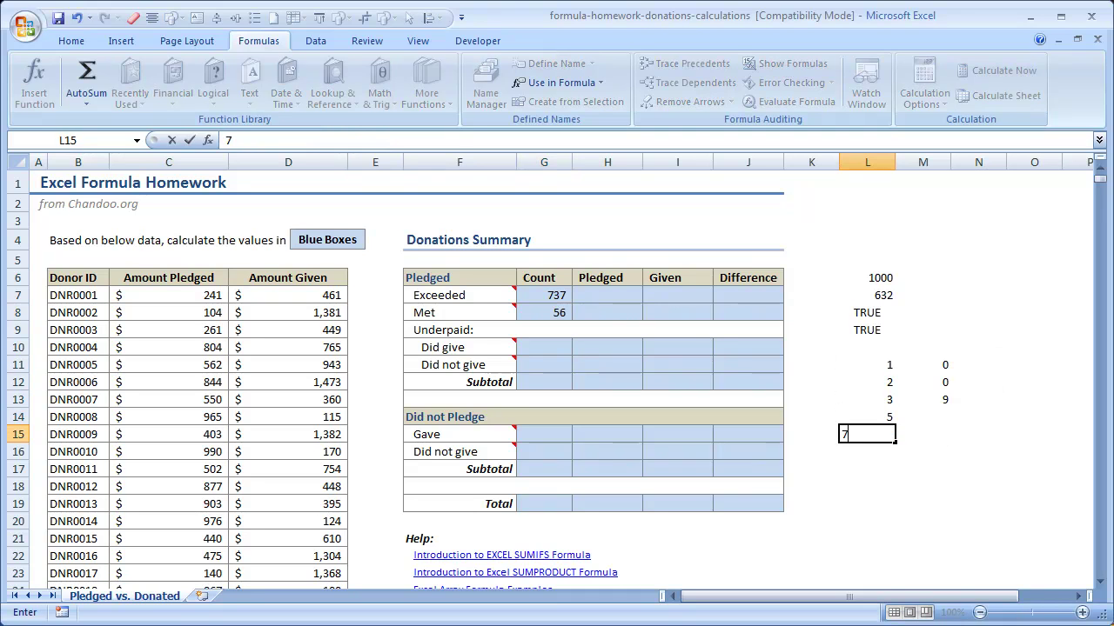
key(Right)
key(Right)
key(Left)
key(Up)
text(1)
key(Return)
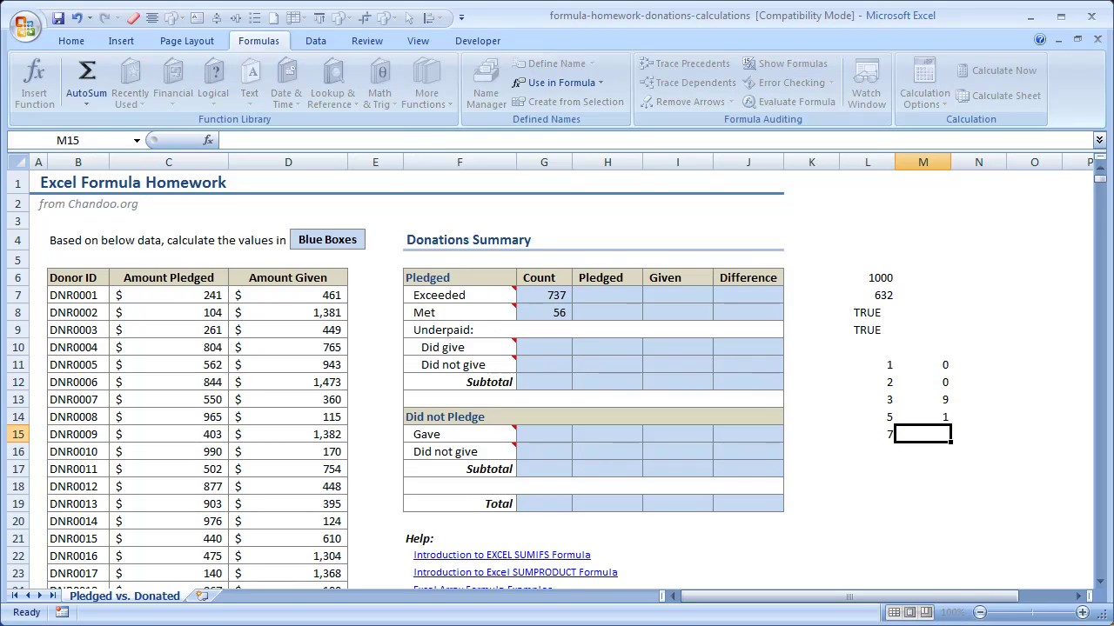
text(3)
key(Return)
key(Return)
key(Left)
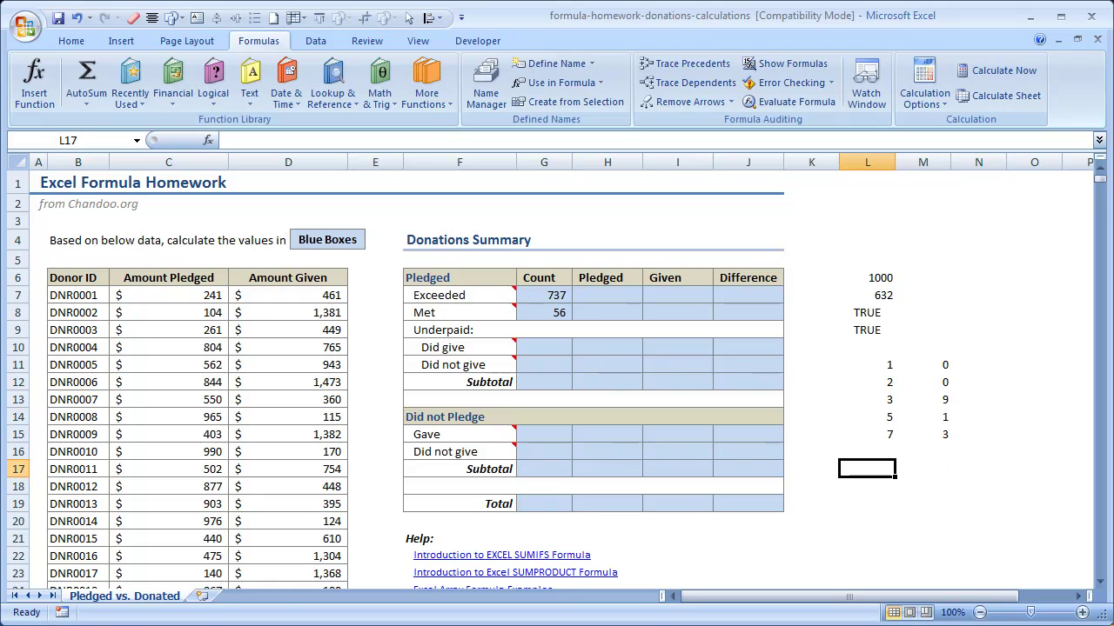
Change the sample values to 6 in M14, 0 in L12 and 2 in M12
click(938, 417)
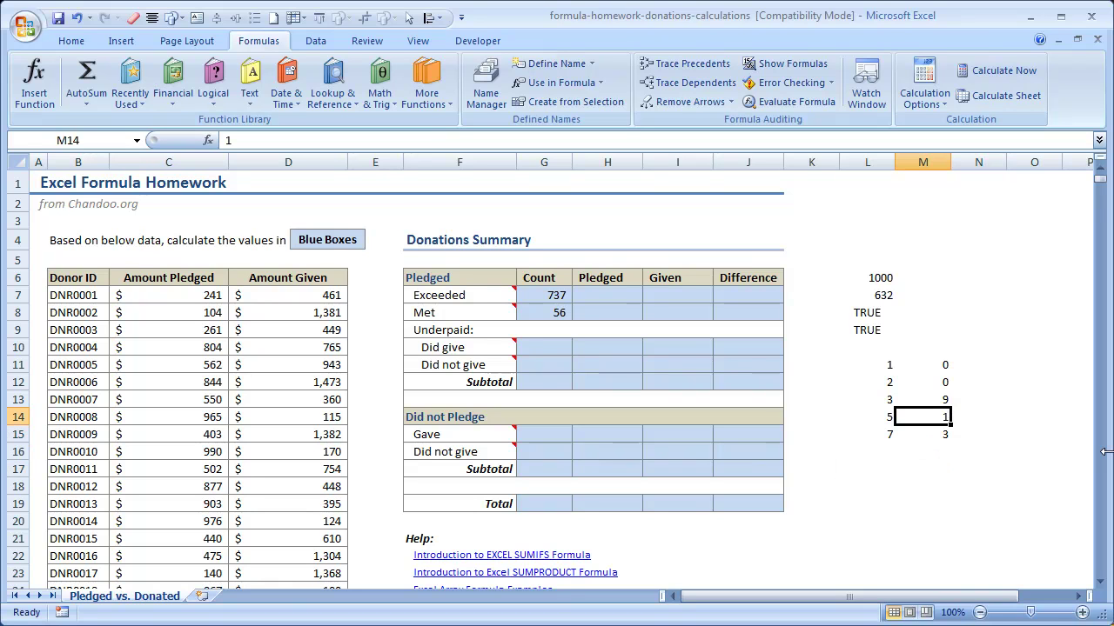
text(6)
key(Return)
key(Up)
key(Up)
key(Up)
key(Left)
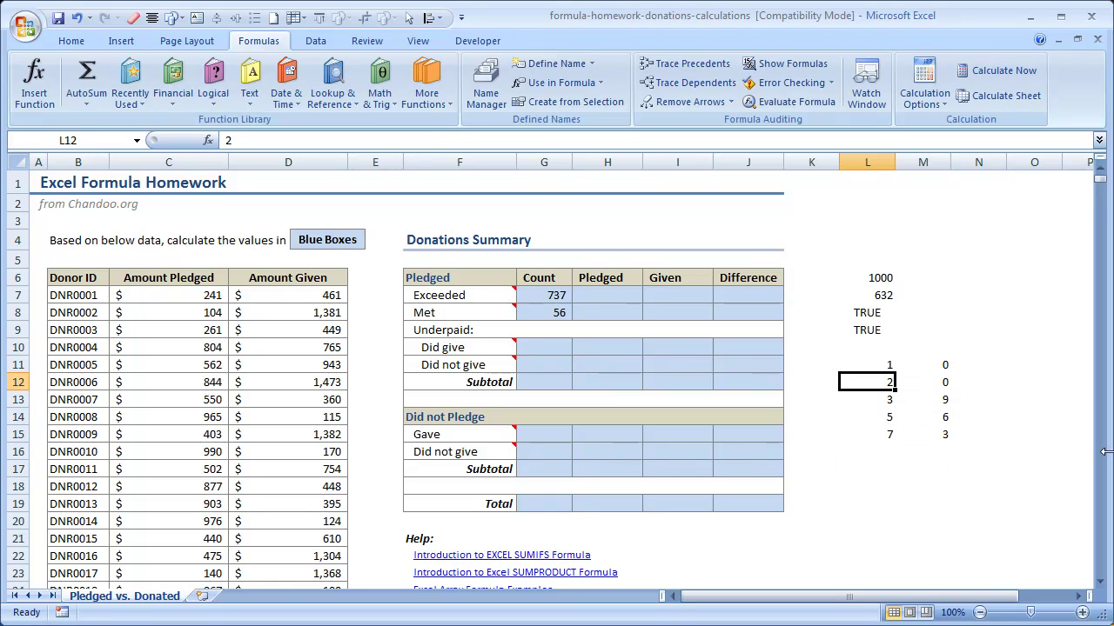
text(0)
key(Tab)
text(2)
key(Return)
Set the last value of the first sample list, cell L15, to 0
key(Down)
key(Down)
key(Down)
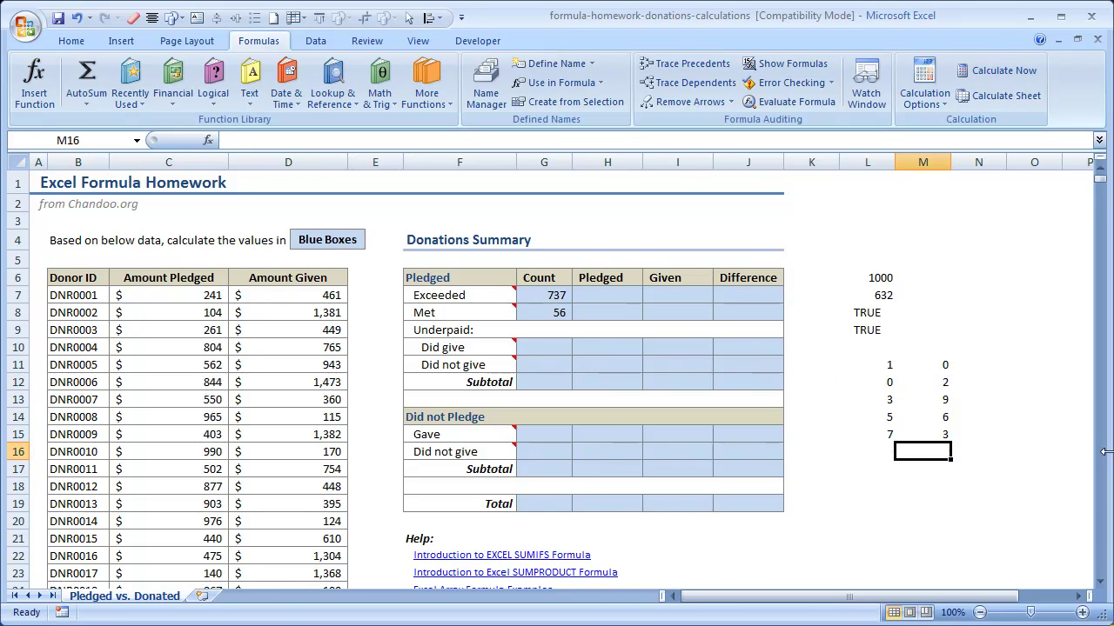
key(Left)
key(Right)
key(Up)
key(Left)
text(0)
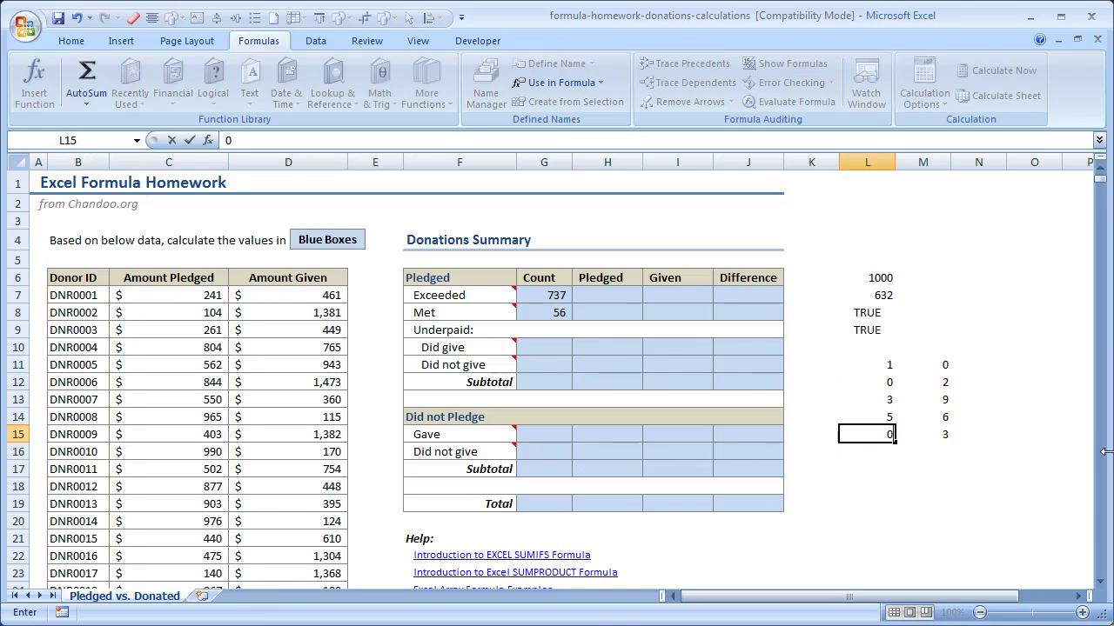
key(Return)
key(Right)
key(Down)
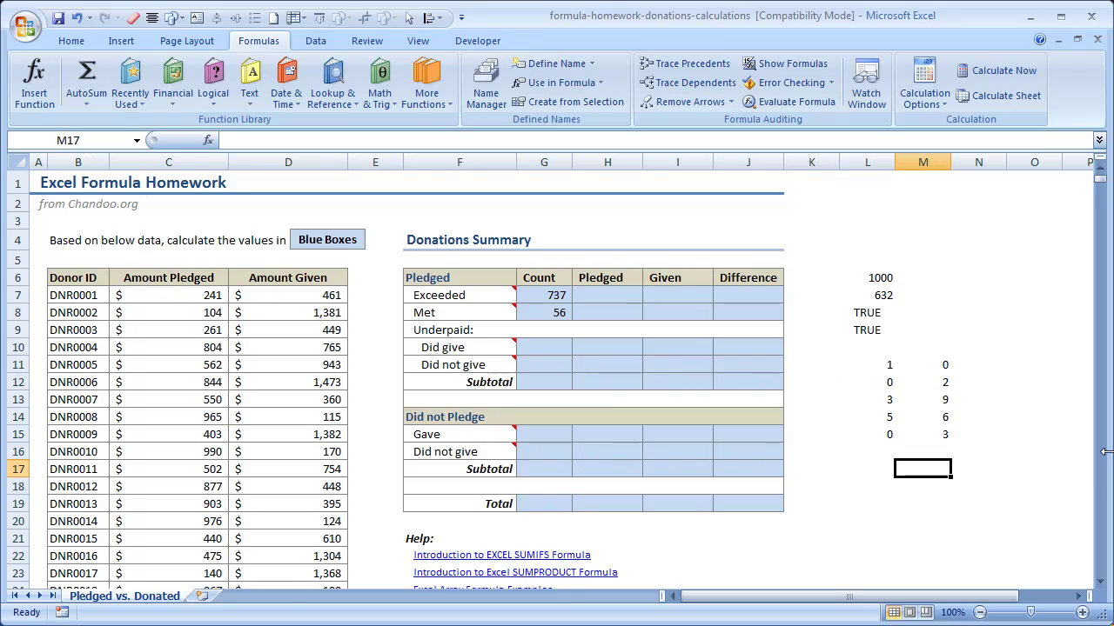
Examine the two sample lists in L11:L15 and M11:M15 side by side, comparing their values row by row
key(Up)
key(Up)
key(Up)
key(Up)
key(Down)
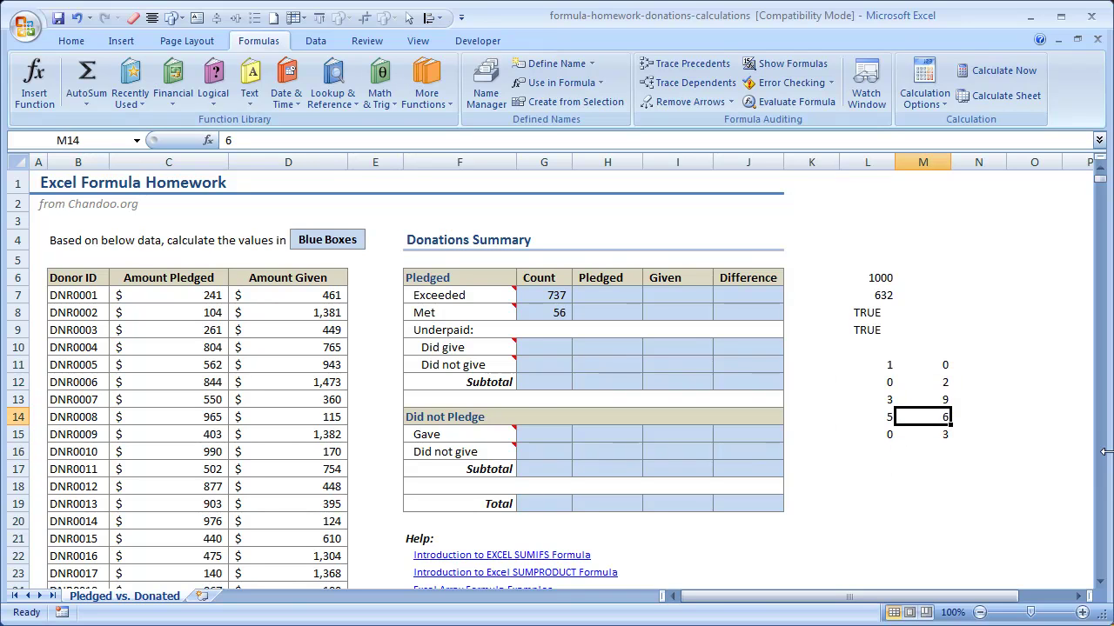
key(Up)
key(Up)
key(Up)
key(shift+Left)
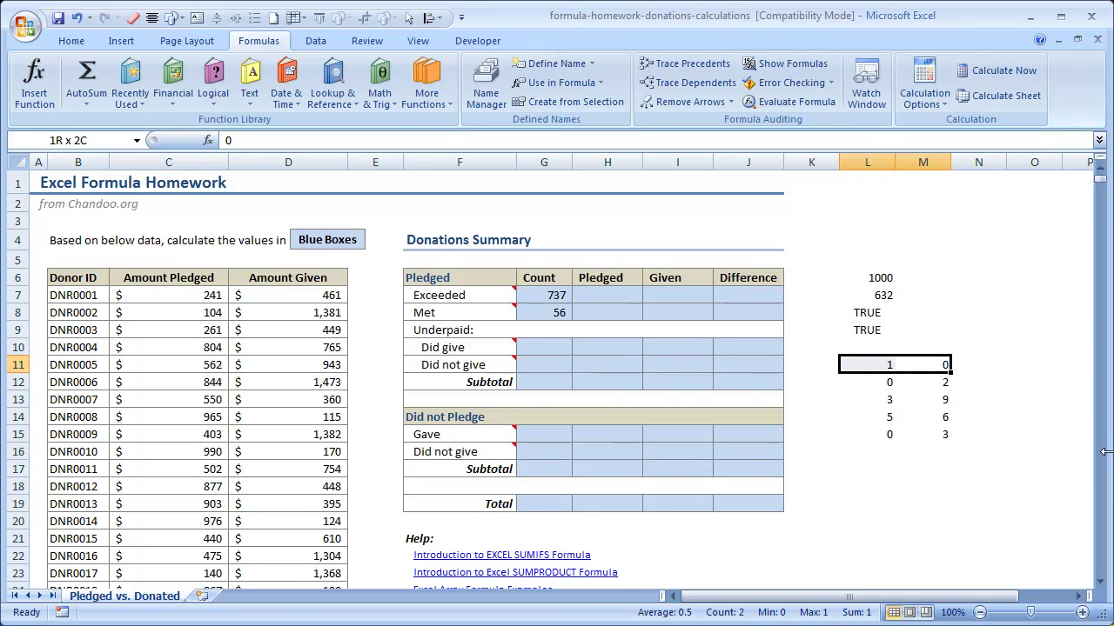
key(shift+Down)
key(shift+Down)
key(shift+Down)
key(shift+Down)
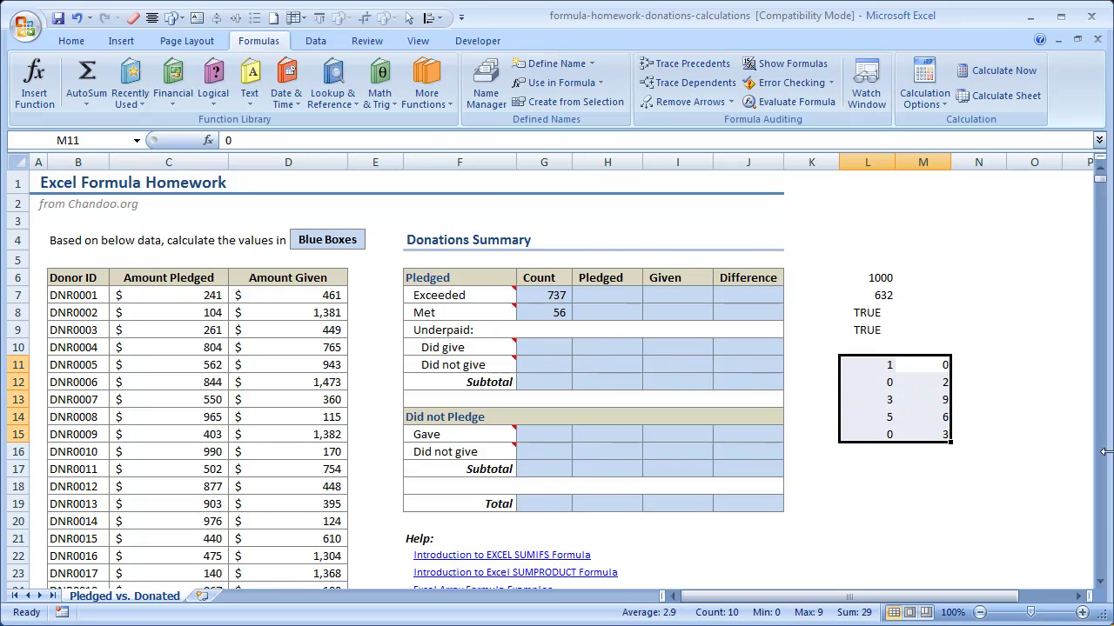
drag(931, 366, 922, 429)
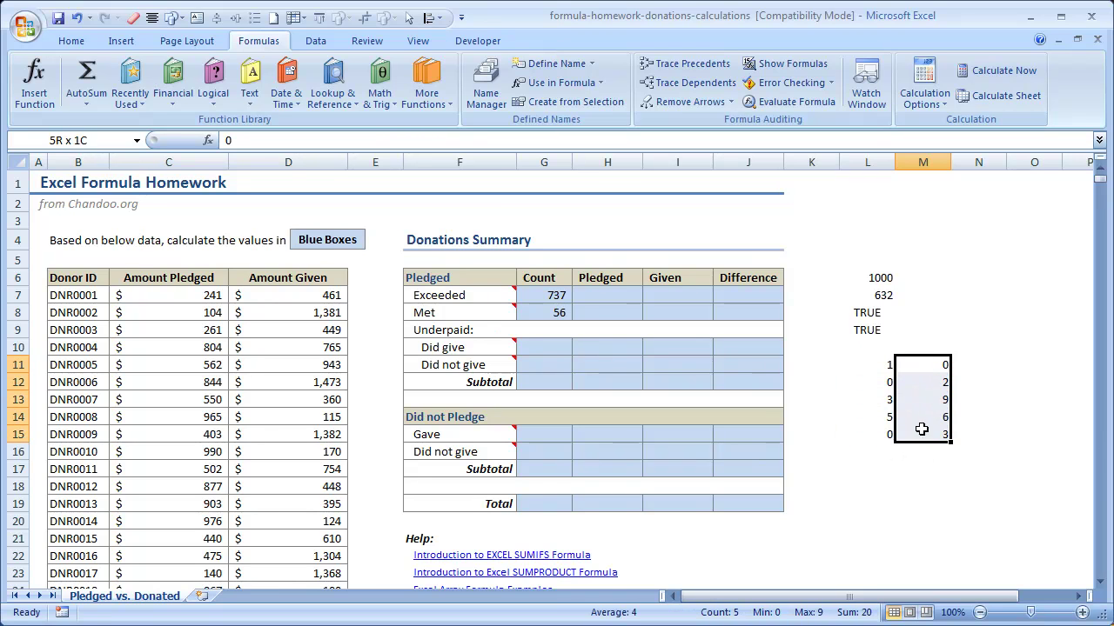
drag(882, 366, 884, 435)
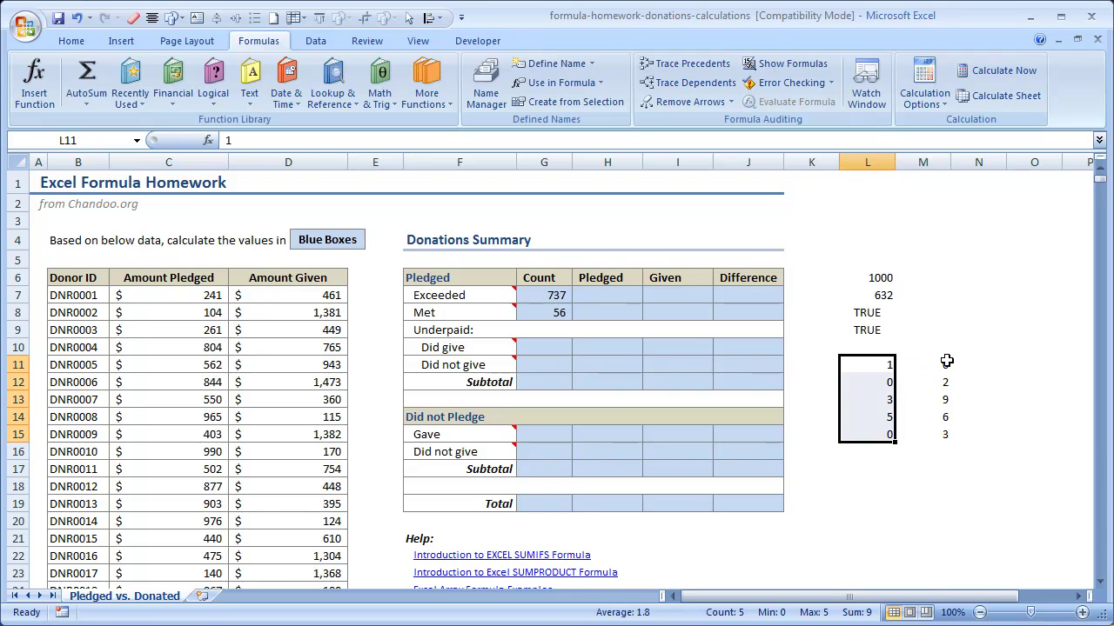
drag(947, 360, 939, 447)
drag(884, 366, 873, 431)
drag(884, 368, 879, 431)
drag(939, 360, 932, 428)
click(993, 534)
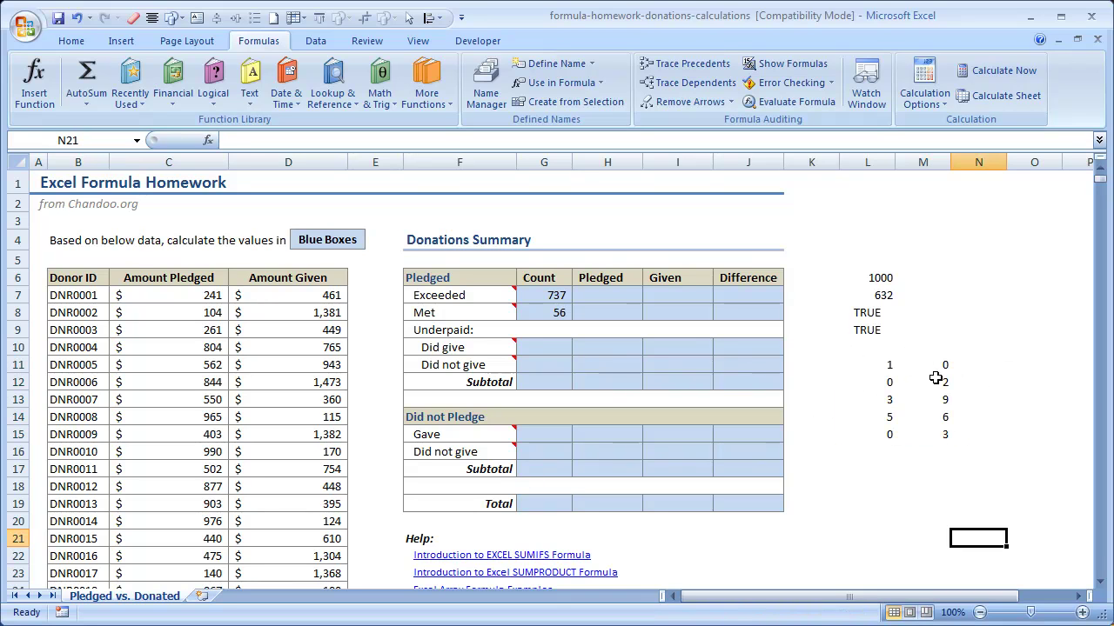
Clear the sample lists in L11:M15 and enter 1, 2, 3, 0, 0 and 2 in L11:L16
drag(888, 362, 942, 432)
key(Delete)
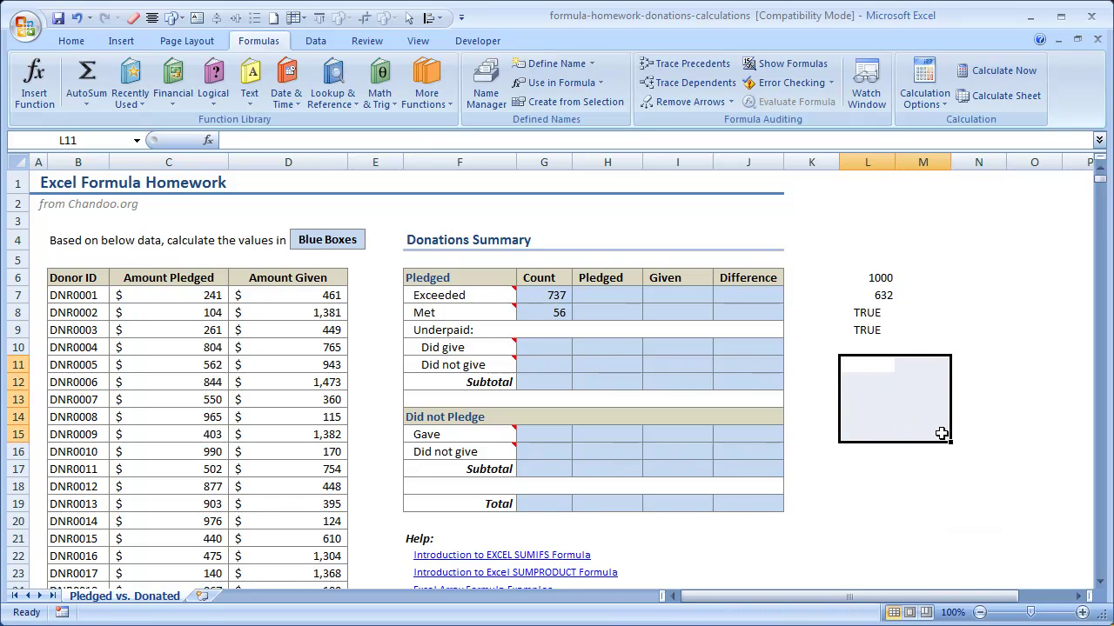
key(Down)
key(Up)
text(1)
key(Return)
text(2)
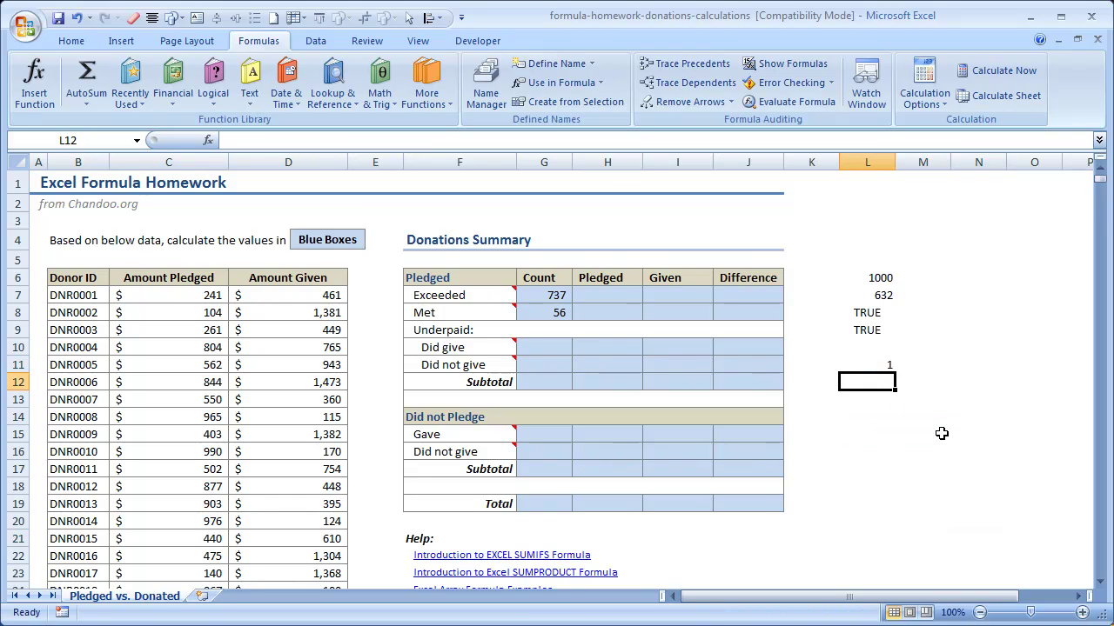
key(Return)
text(3)
key(Return)
text(0)
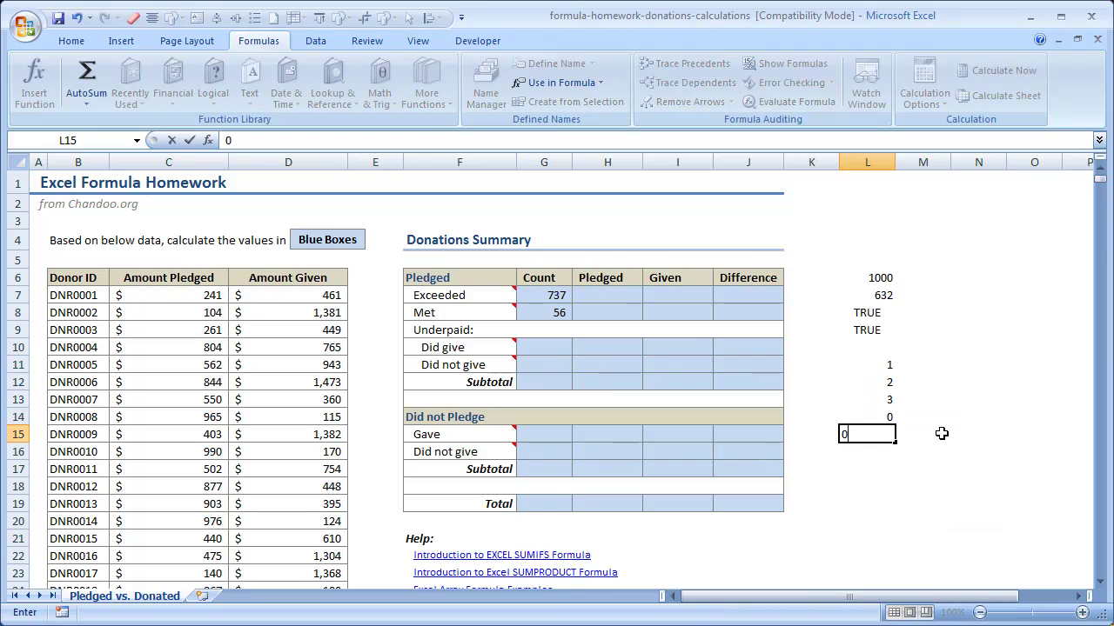
key(Return)
text(0)
key(Return)
text(2)
key(Return)
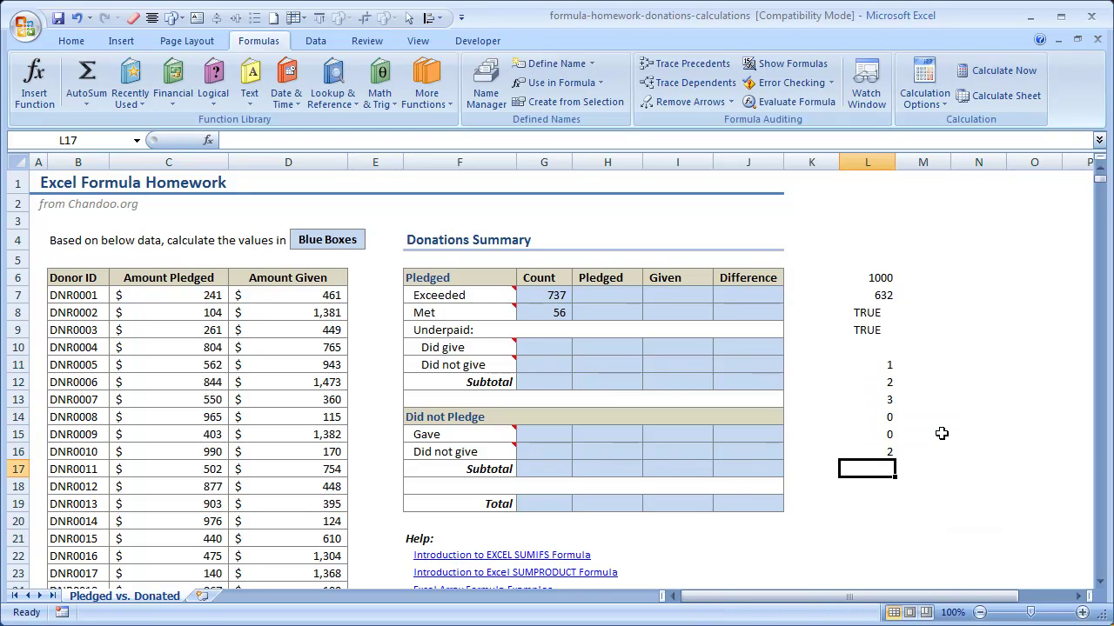
Fill the second sample list in M11:M16 with 3, 2, 3, 0, 1 and 1
key(Right)
key(Up)
key(Up)
key(Up)
key(Up)
key(Up)
key(Up)
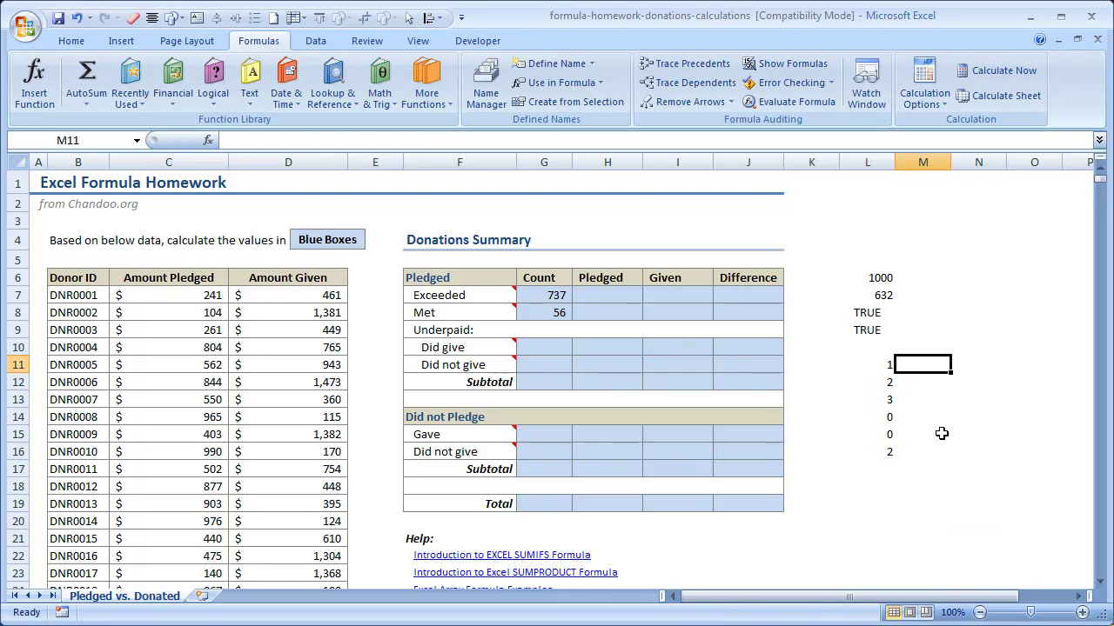
text(3)
key(Return)
text(2)
key(Return)
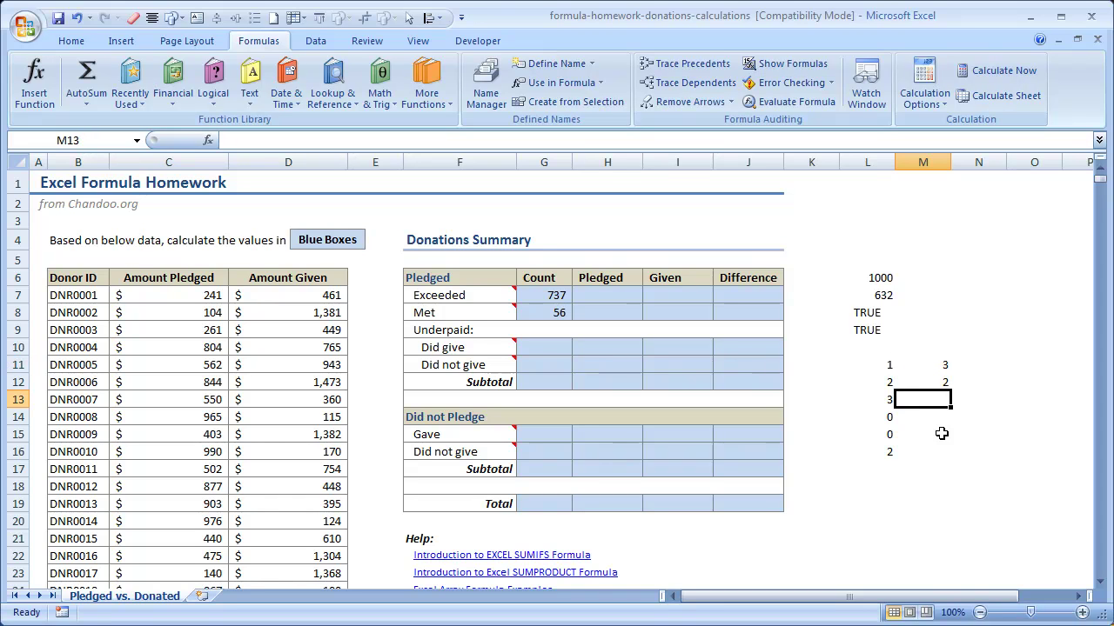
text(3)
key(Return)
text(0)
key(Return)
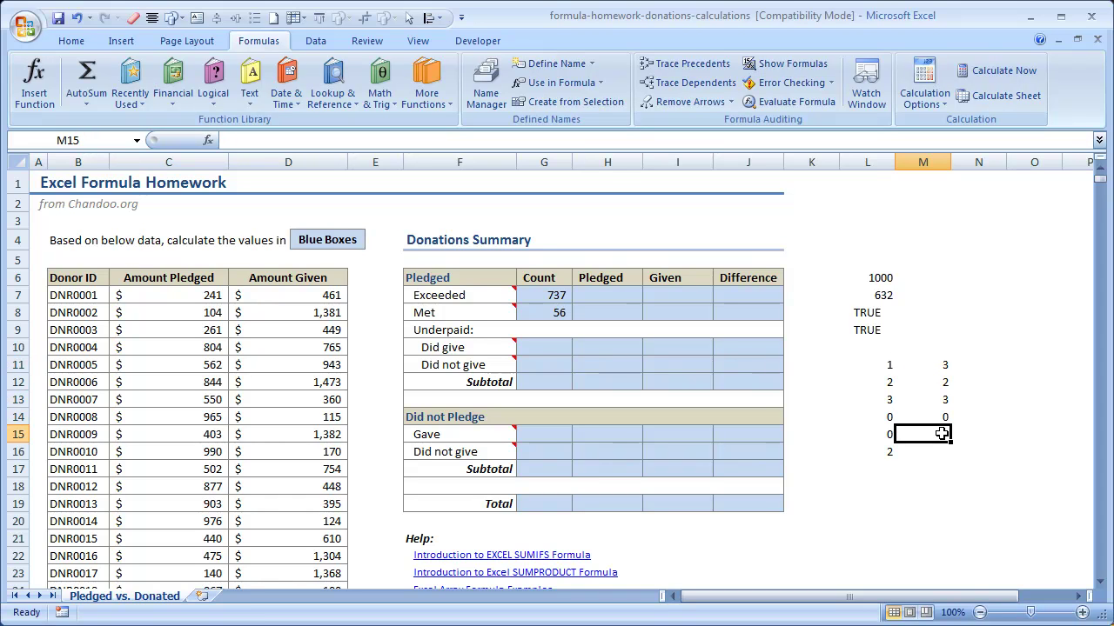
text(0)
key(Return)
text(1)
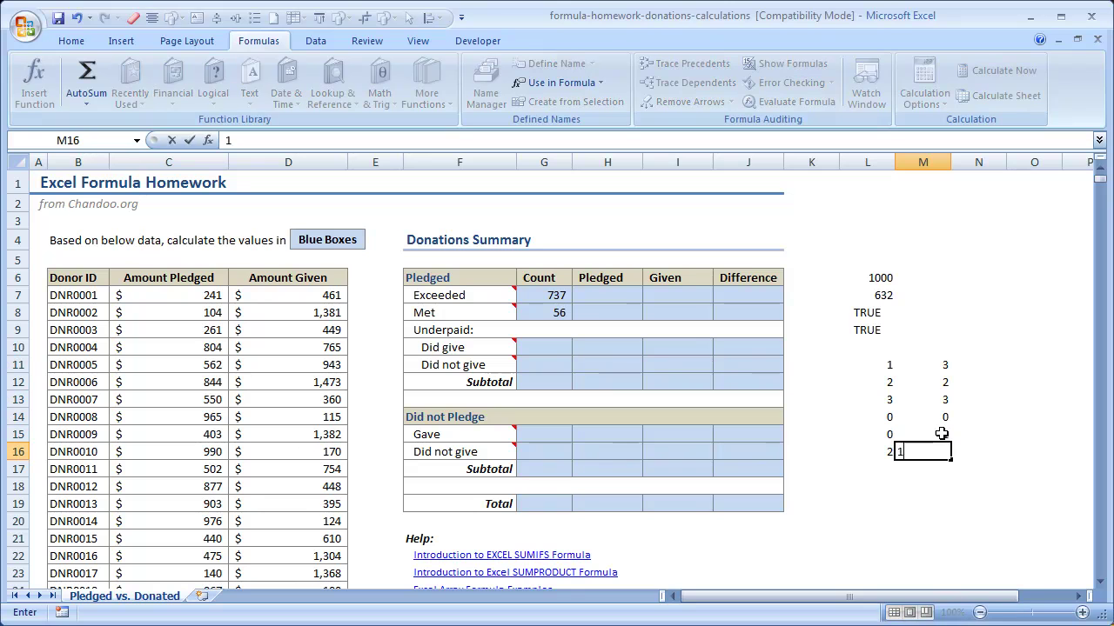
key(Return)
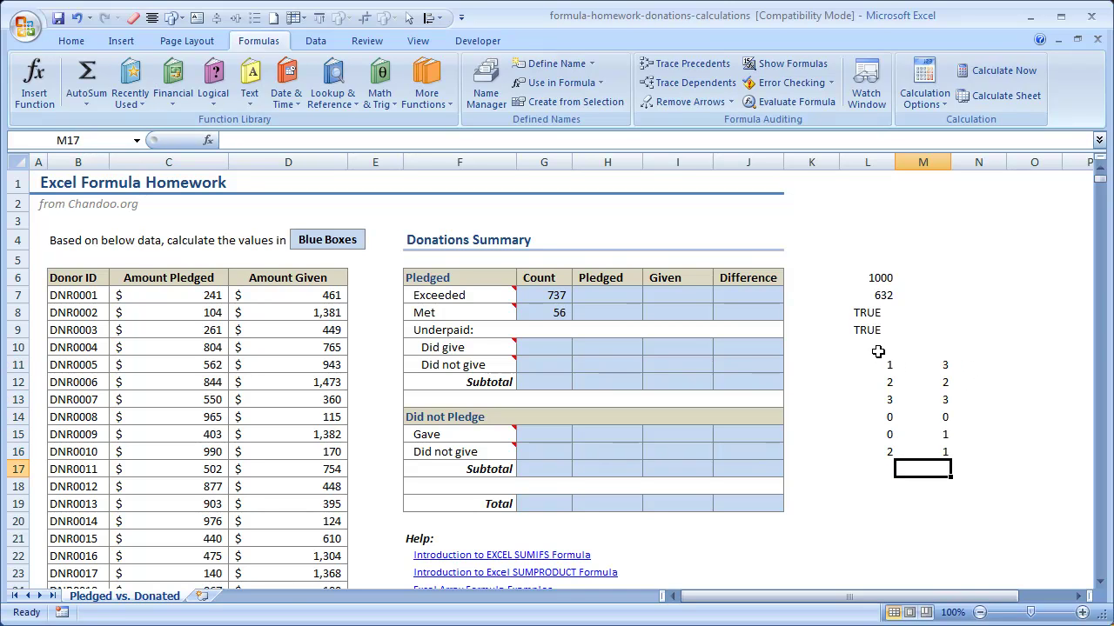
Enter the array formula =SUM(--(L11:L16=M11:M16)) in cell L18 to count the matching pairs
drag(887, 366, 879, 449)
drag(944, 364, 945, 450)
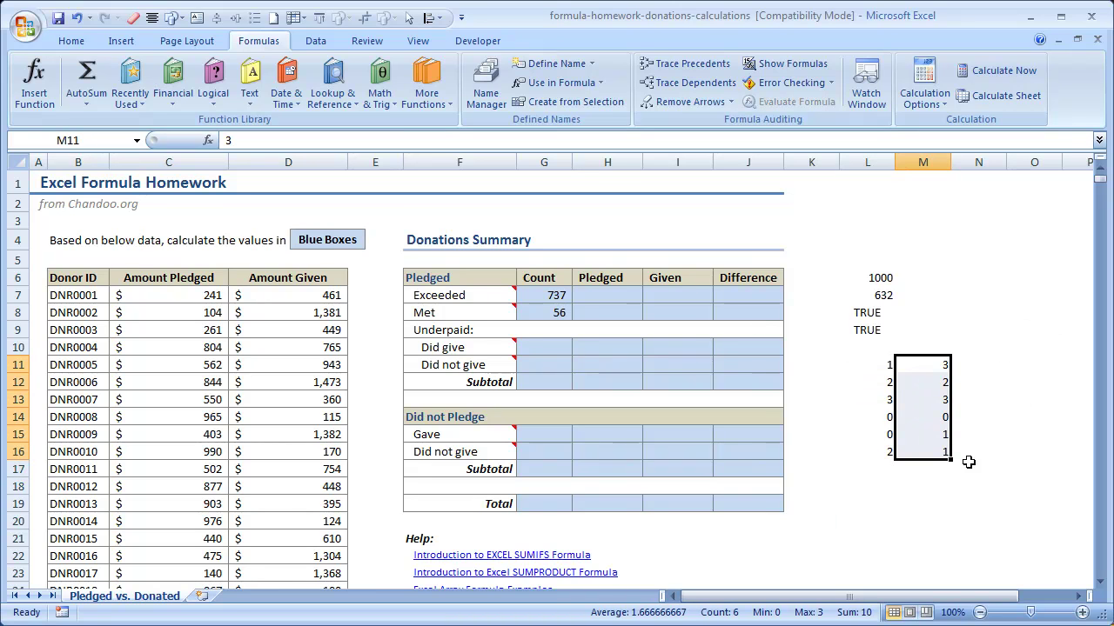
click(883, 482)
text(=sum()
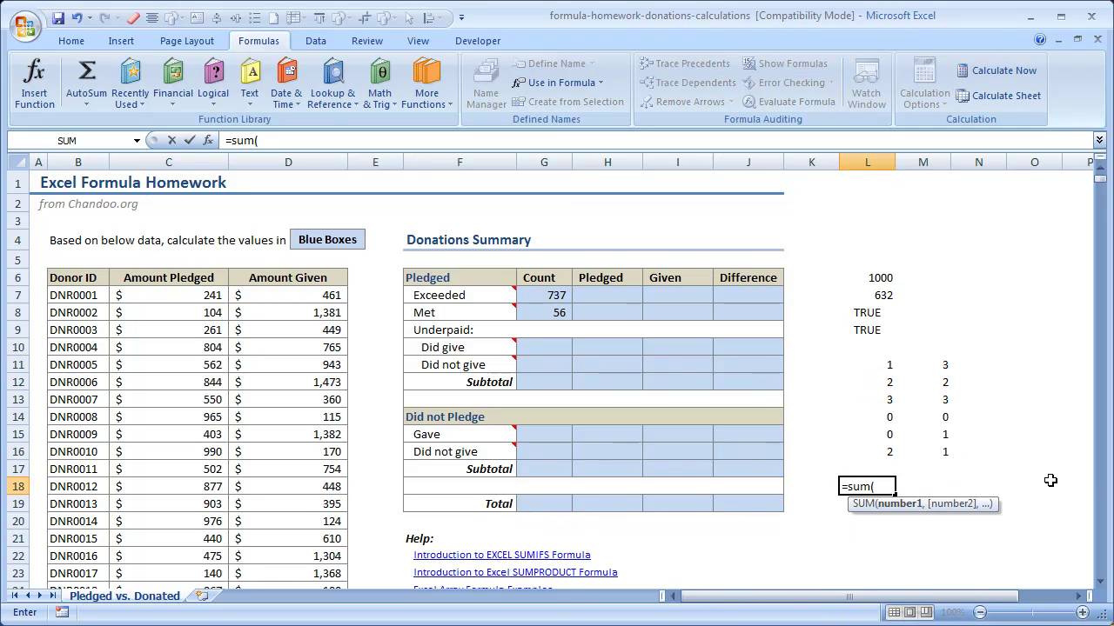
text(--()
drag(887, 363, 889, 448)
text()=)
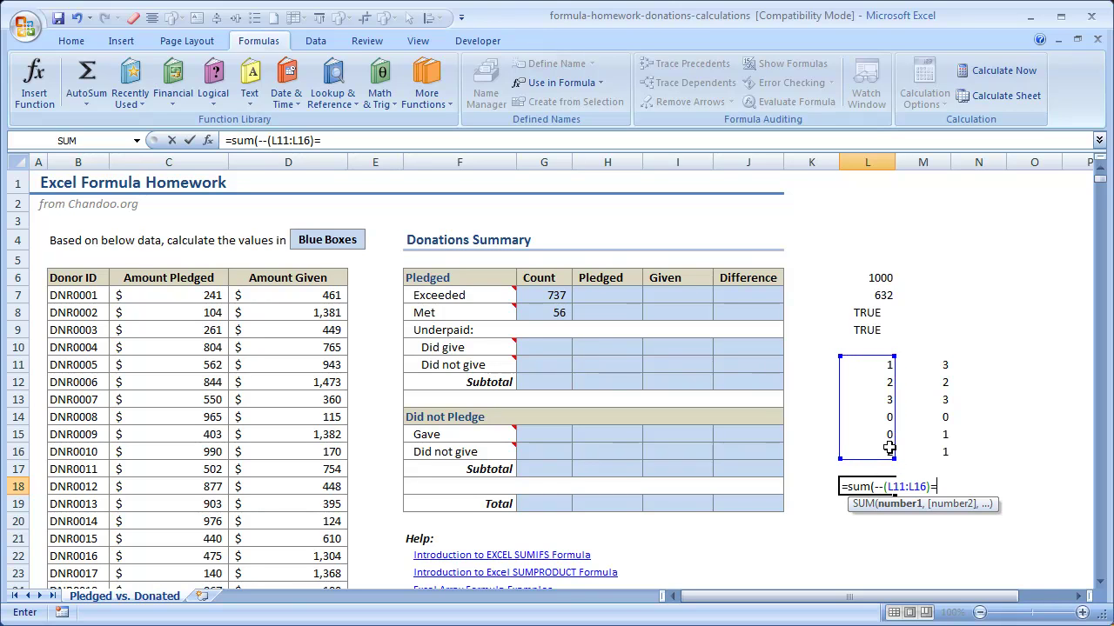
mouse_move(931, 361)
mouse_down()
mouse_move(925, 452)
mouse_move(930, 365)
mouse_up()
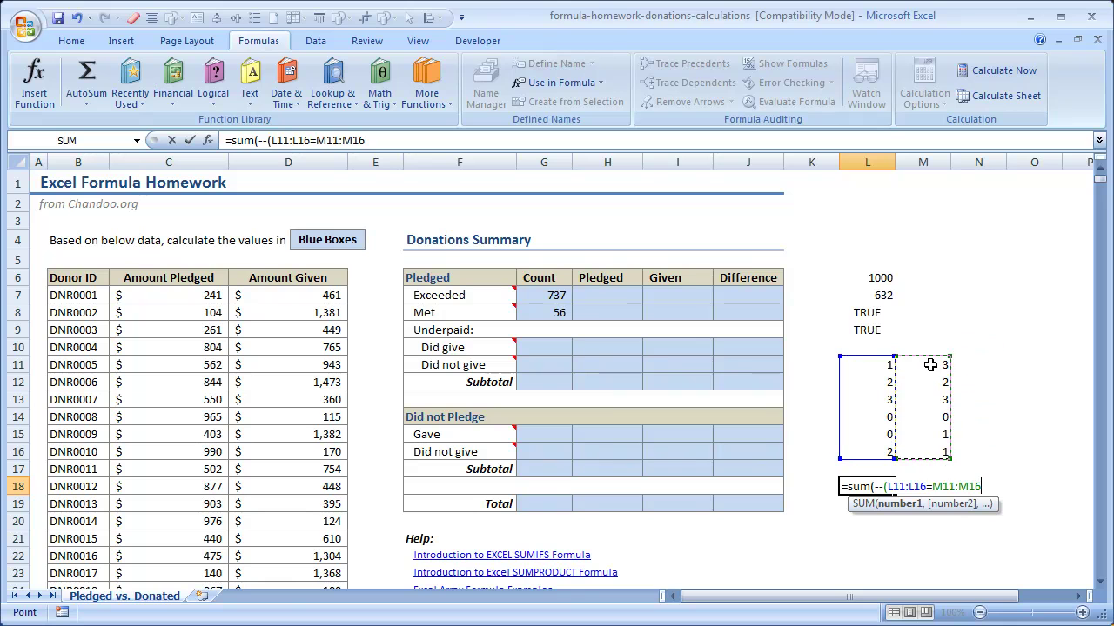
text()))
key(ctrl+shift+Return)
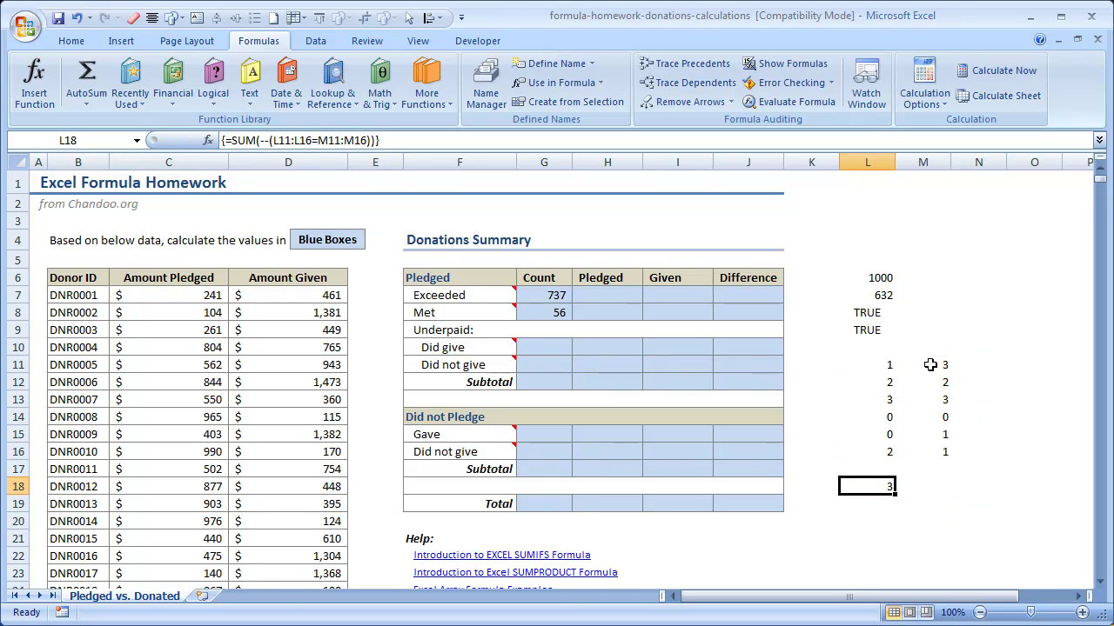
Review the ranges used by the L18 formula and examine the pairs in rows 12 to 14 of the sample lists
key(F2)
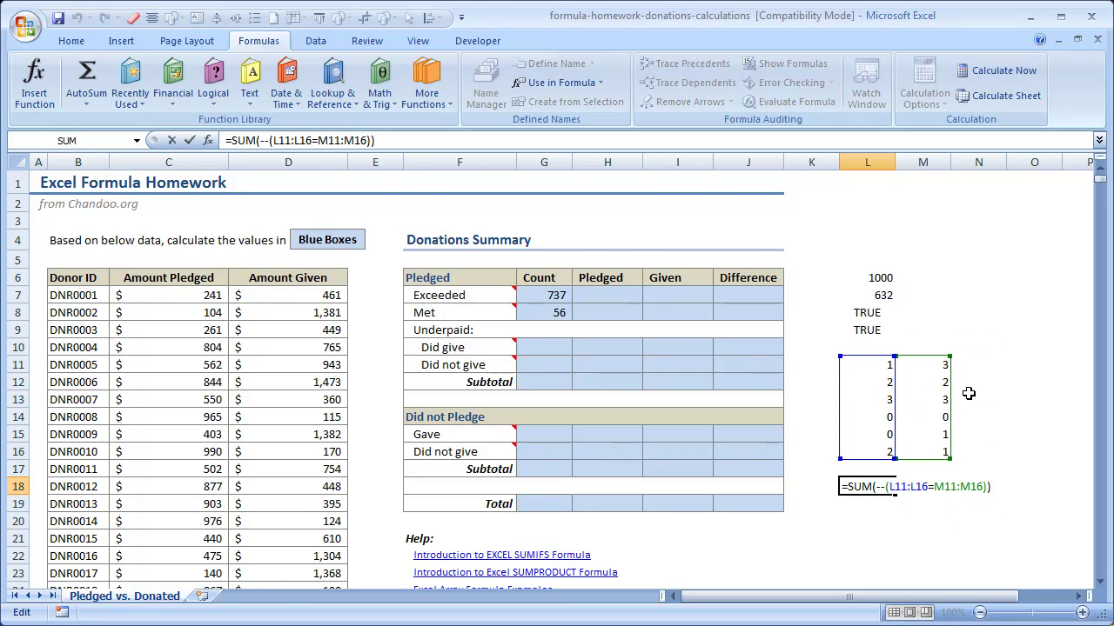
click(969, 388)
drag(891, 383, 954, 418)
drag(880, 416, 930, 419)
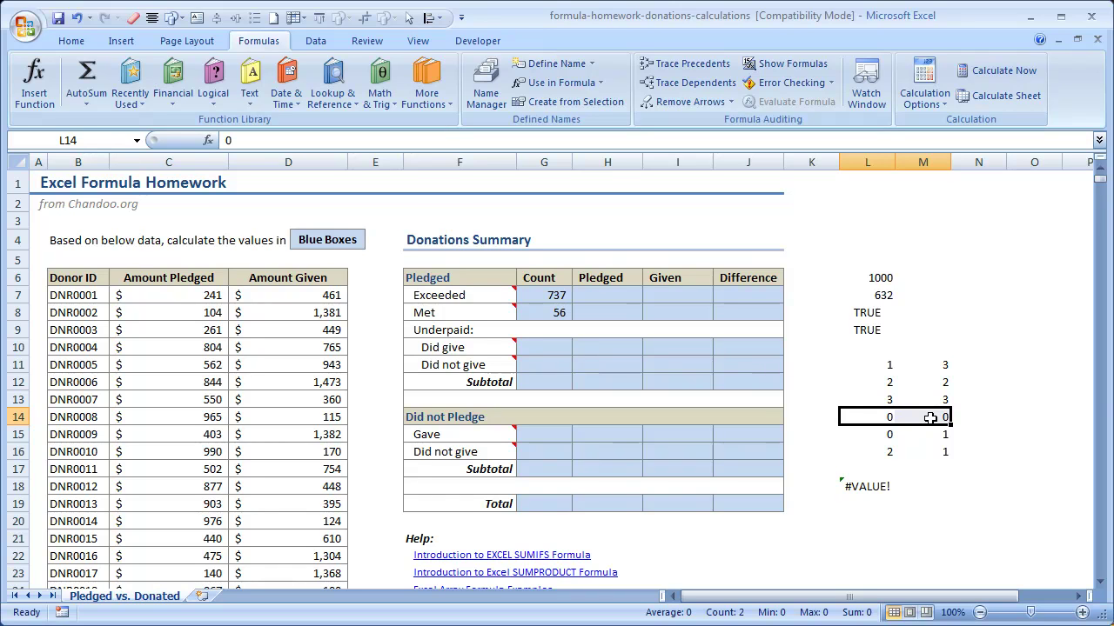
Reopen the matching-pairs formula in cell L18 for editing
key(Down)
key(Down)
key(Down)
key(Down)
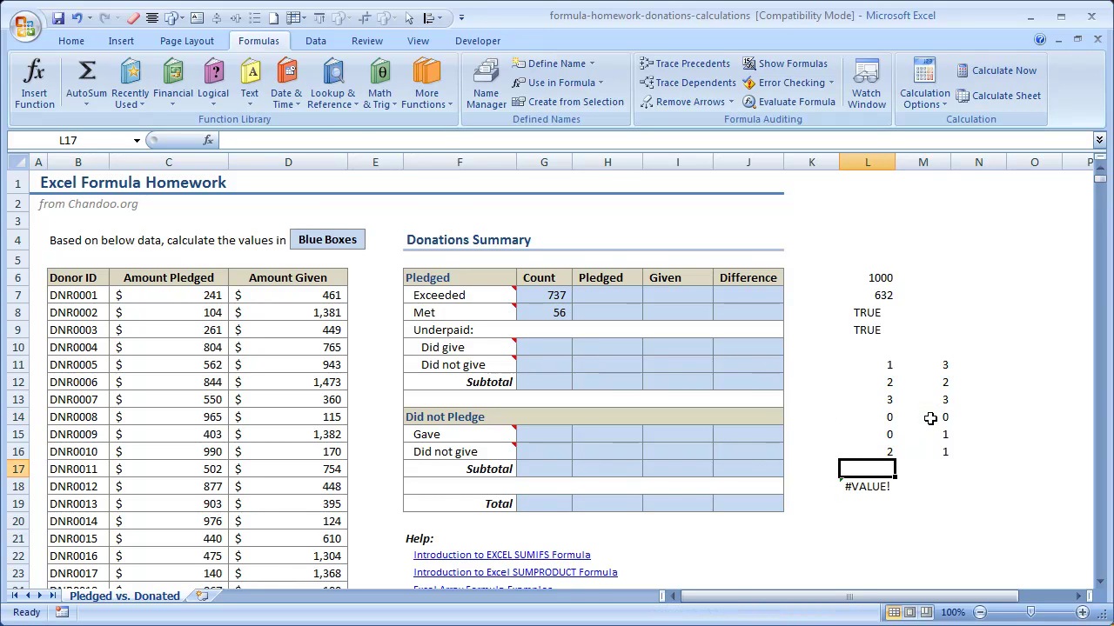
key(F2)
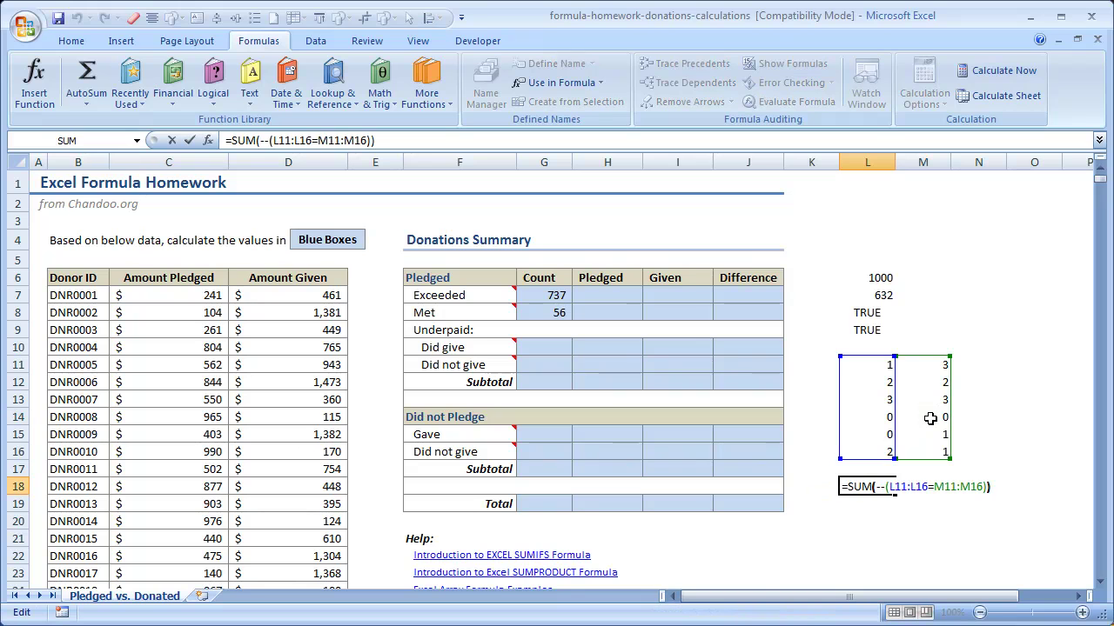
key(Left)
key(Left)
key(Left)
key(Left)
key(Left)
key(Left)
key(Left)
key(Left)
key(Left)
key(BackSpace)
key(BackSpace)
key(BackSpace)
key(BackSpace)
key(BackSpace)
key(BackSpace)
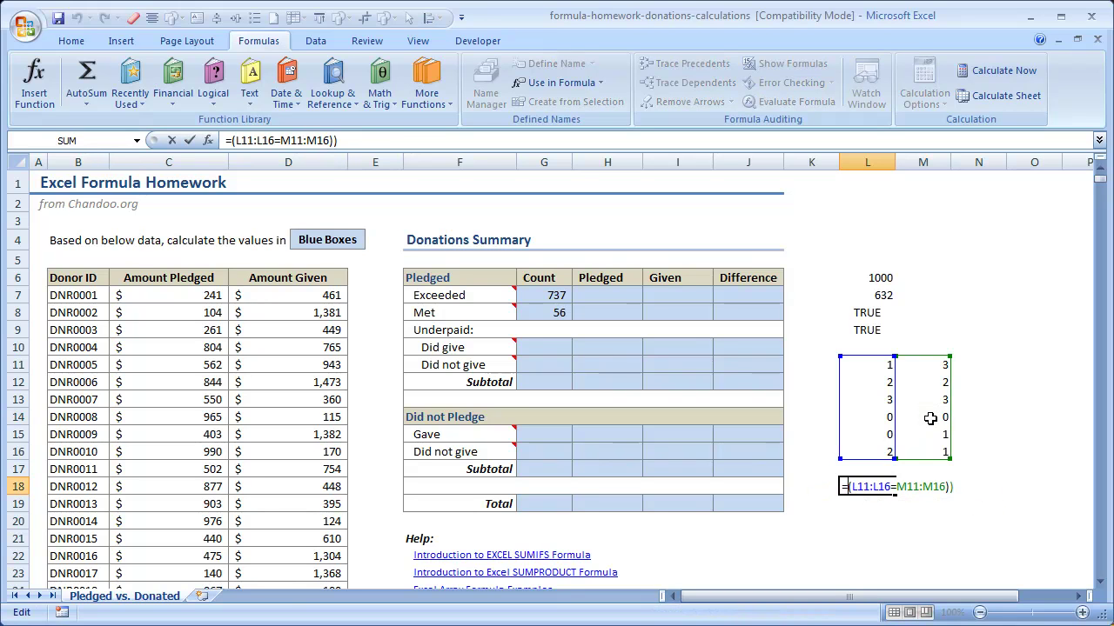
key(ctrl+z)
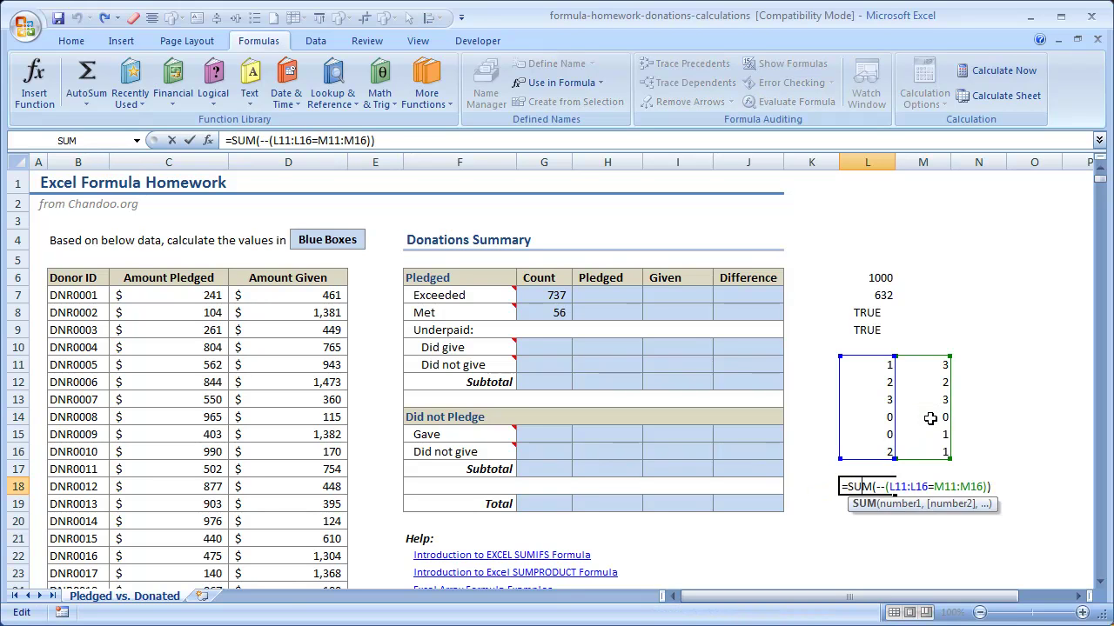
Replace the double negation in L18 with a second condition, entering the array formula =SUM((L11:L16=M11:M16)*(M11:M16>0))
key(Right)
key(shift+Right)
key(Delete)
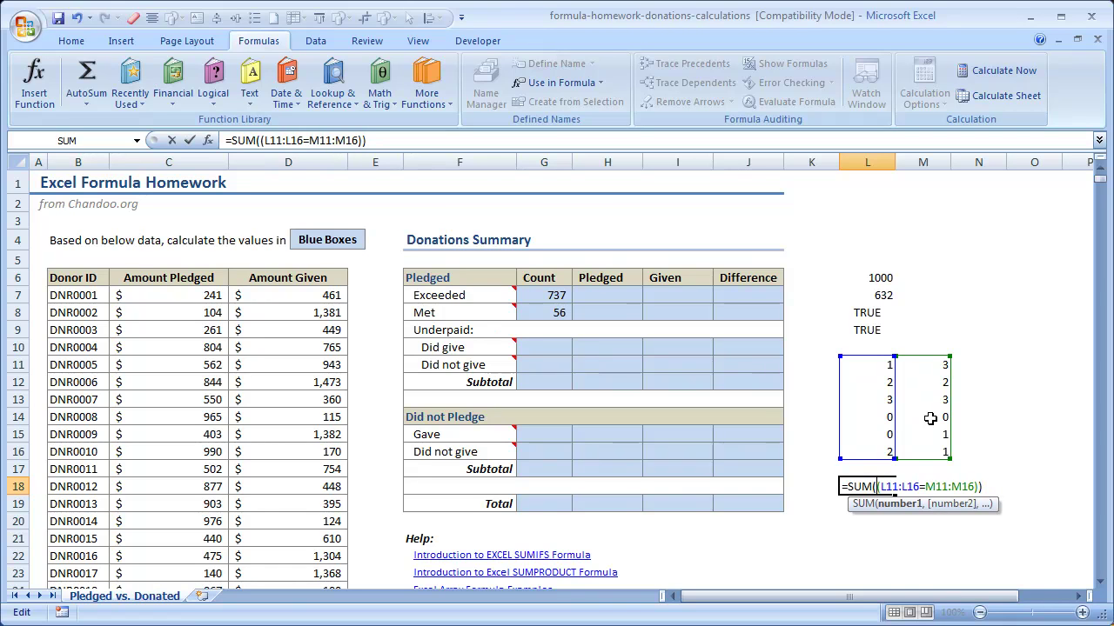
key(End)
text(*()
click(930, 366)
drag(930, 366, 938, 448)
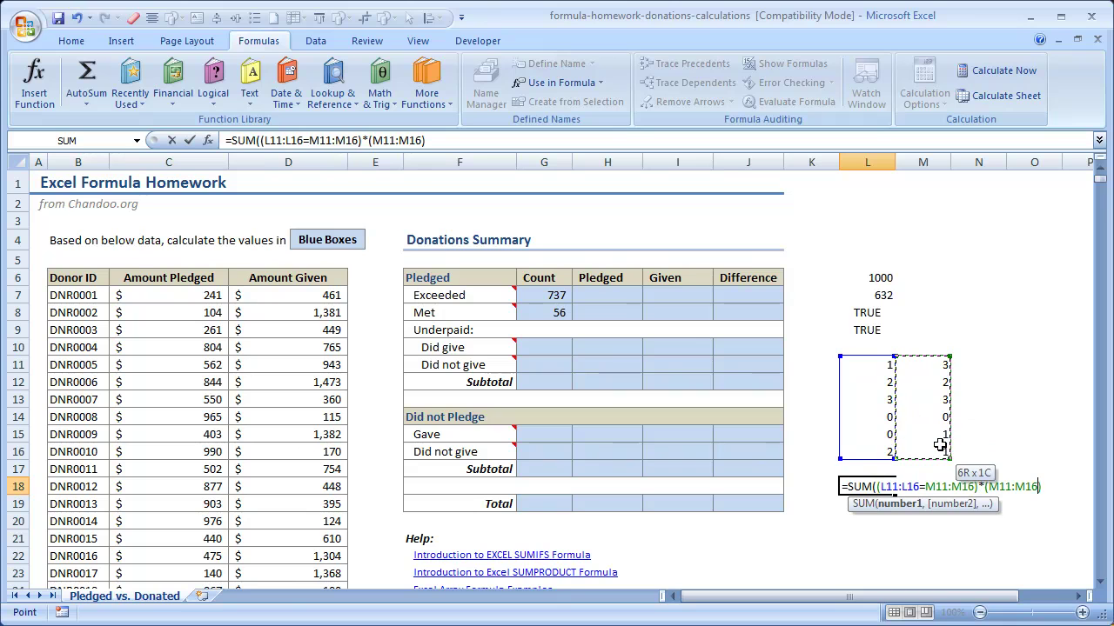
text(>0)
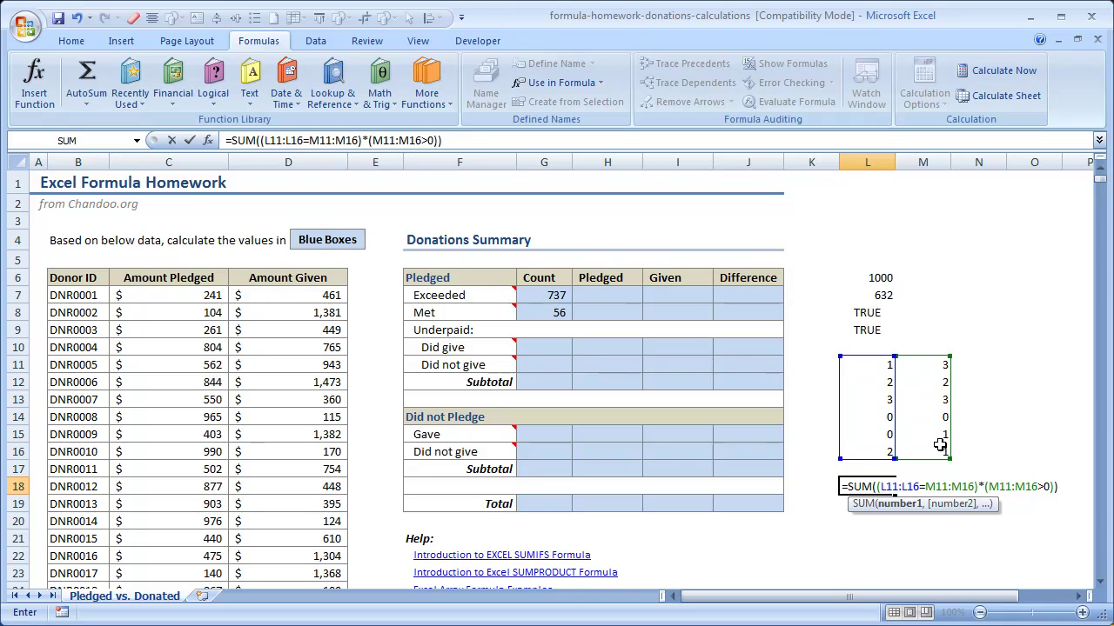
key(ctrl+shift+Return)
Open the L18 formula and select its multiplied conditions (L11:L16=M11:M16)*(M11:M16>0) for inspection
key(F2)
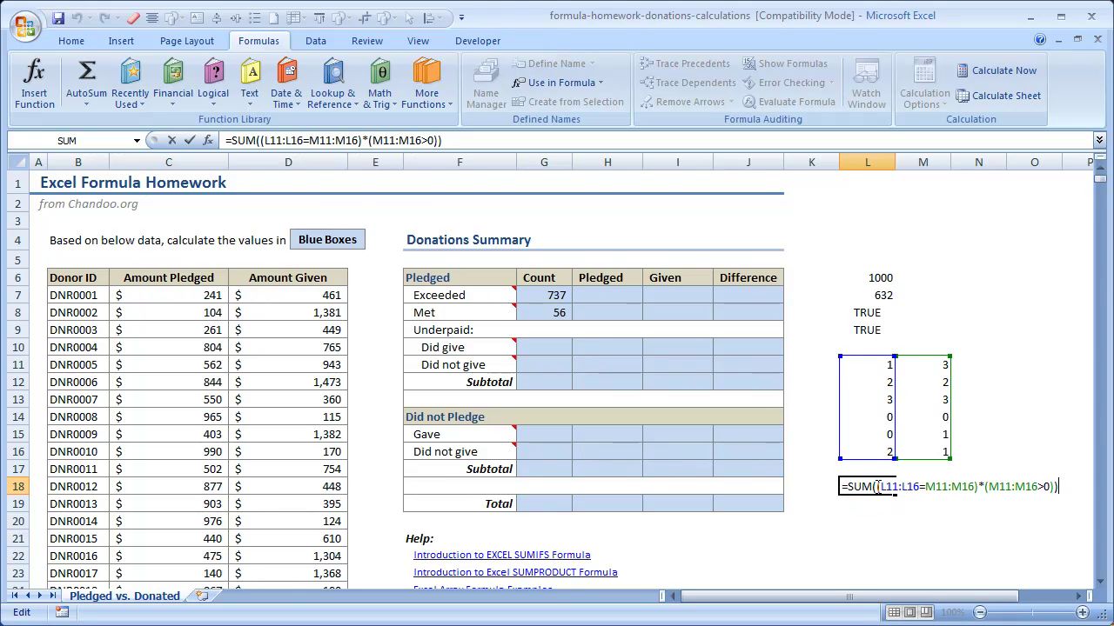
mouse_move(880, 486)
mouse_down()
mouse_move(1057, 486)
mouse_move(879, 486)
mouse_up()
double_click(1048, 486)
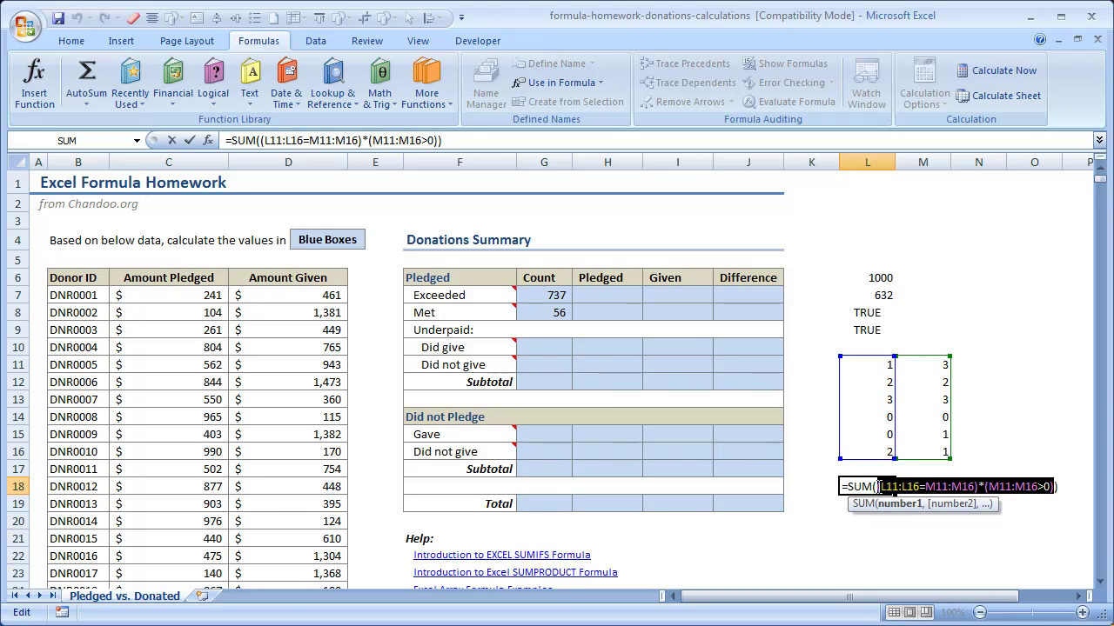